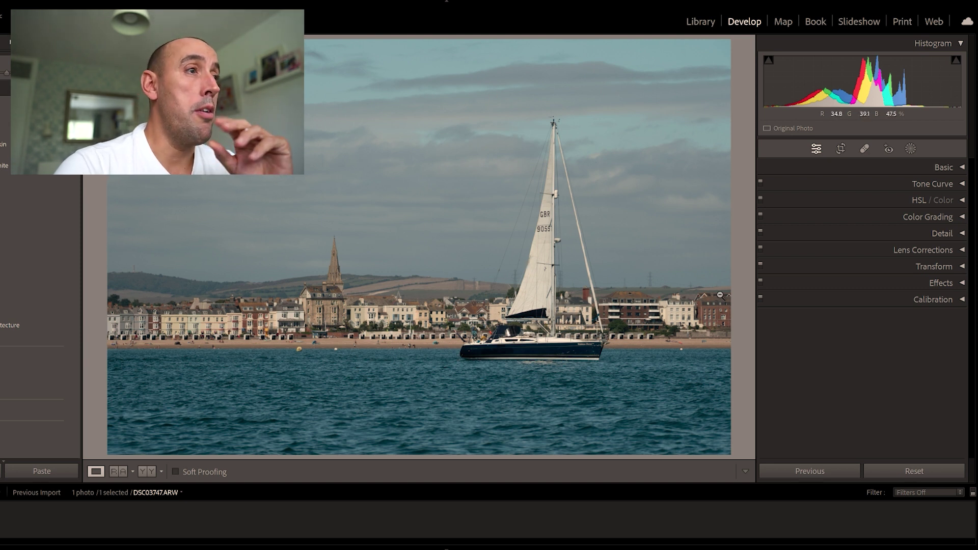
Switch the photo's profile to Adobe Standard in the basic adjustments
{"action": "left_click", "coordinate": [961, 169]}
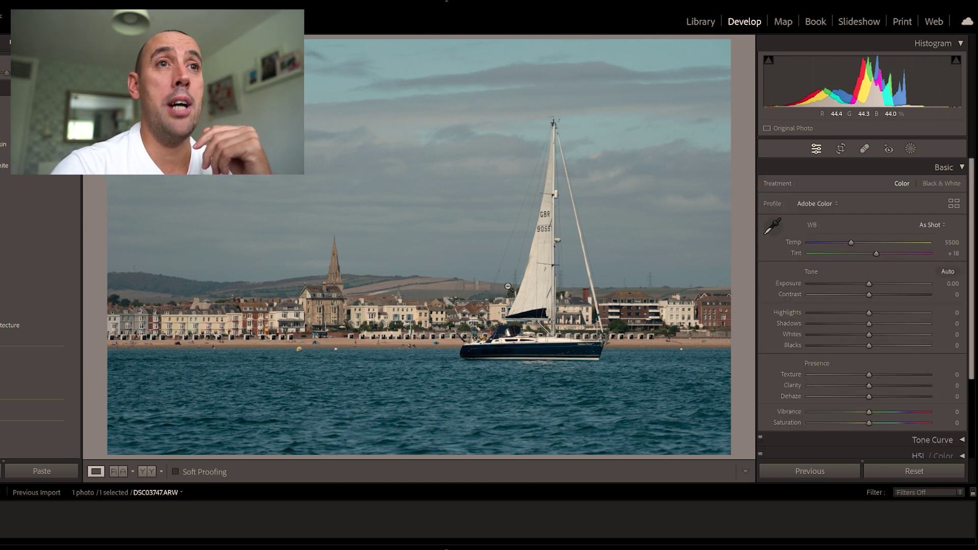
{"action": "left_click", "coordinate": [829, 204]}
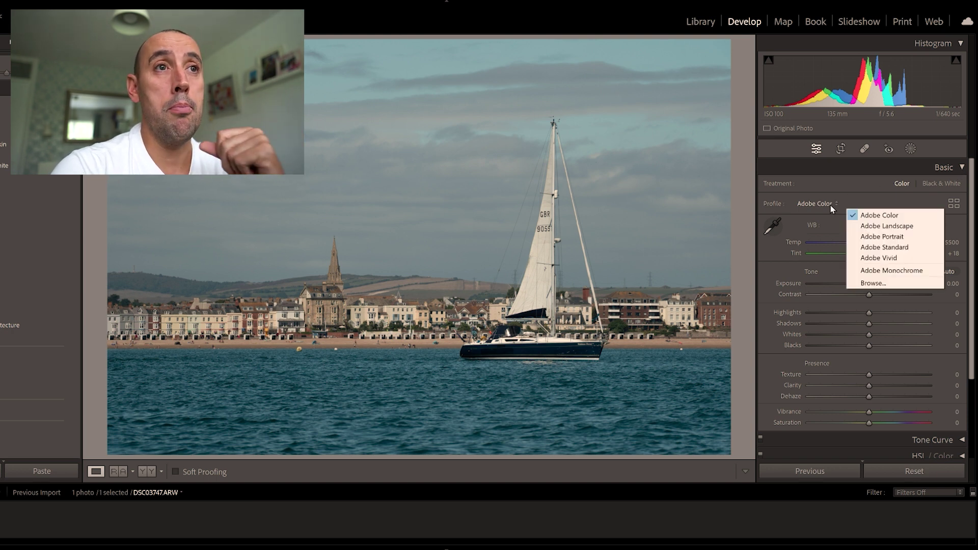
{"action": "left_click", "coordinate": [879, 248]}
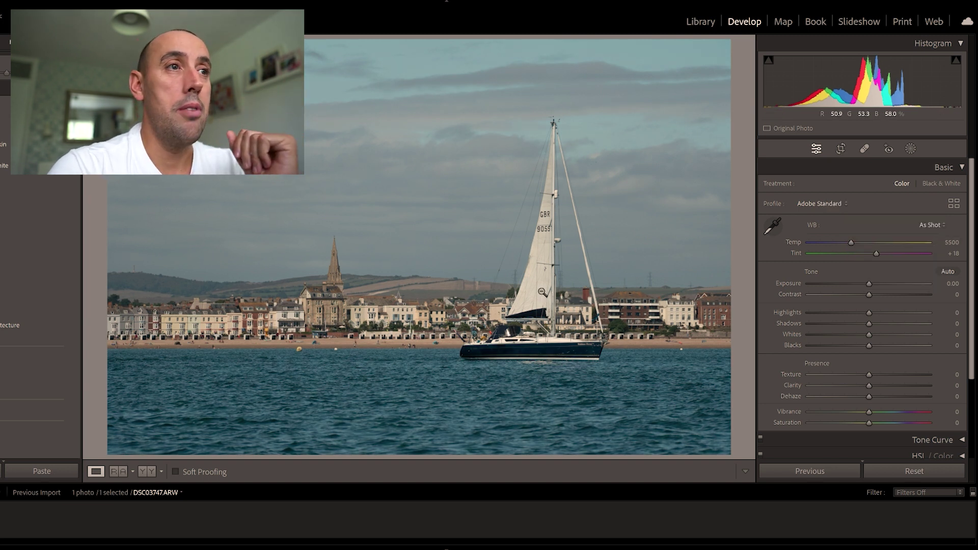
Sample a custom white balance from the neutral cloth of the boat's white sail
{"action": "left_click", "coordinate": [770, 231]}
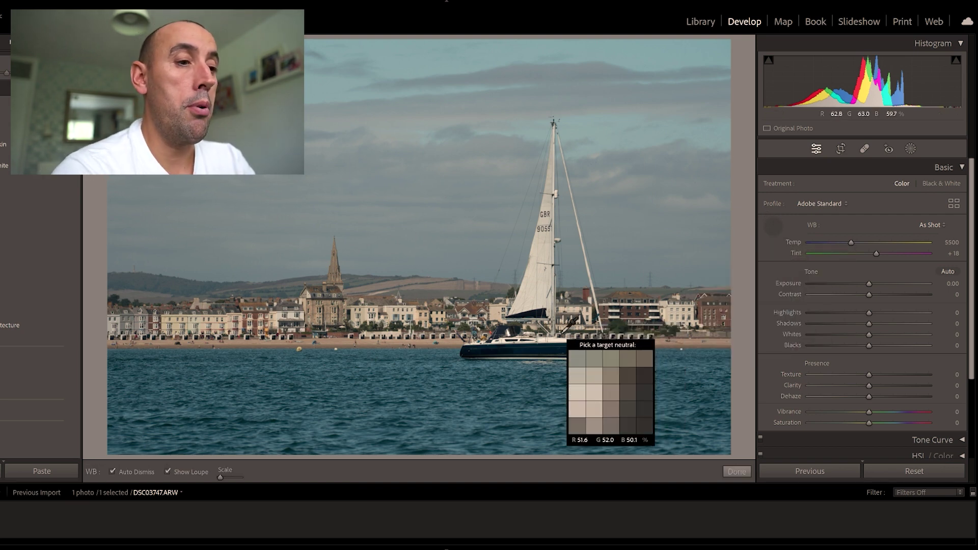
{"action": "key", "text": "ctrl+equal"}
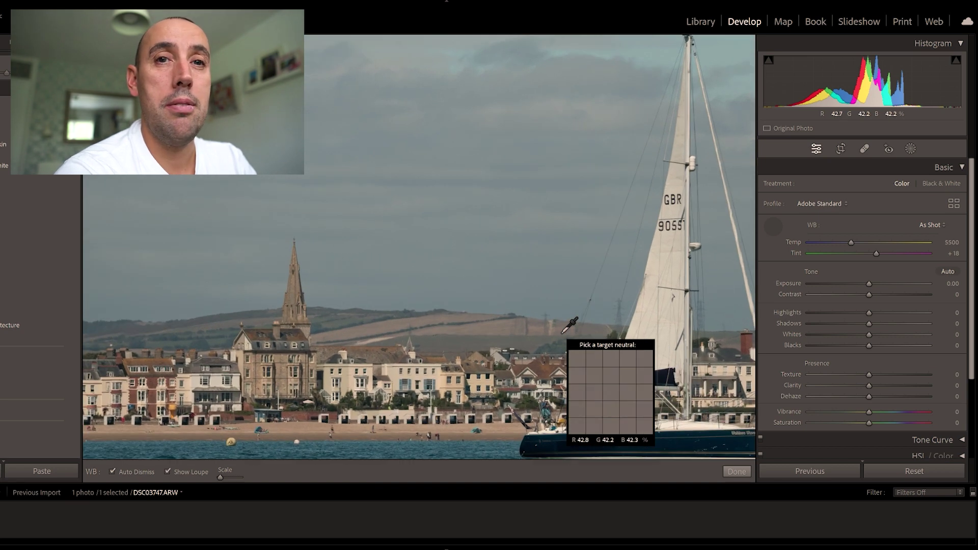
{"action": "key", "text": "ctrl+equal"}
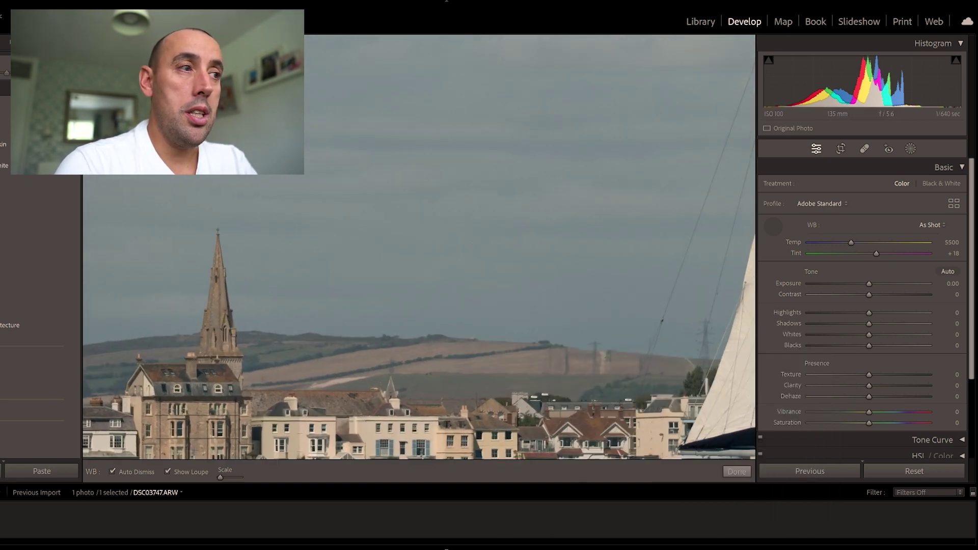
{"action": "key", "text": "z"}
{"action": "key", "text": "z"}
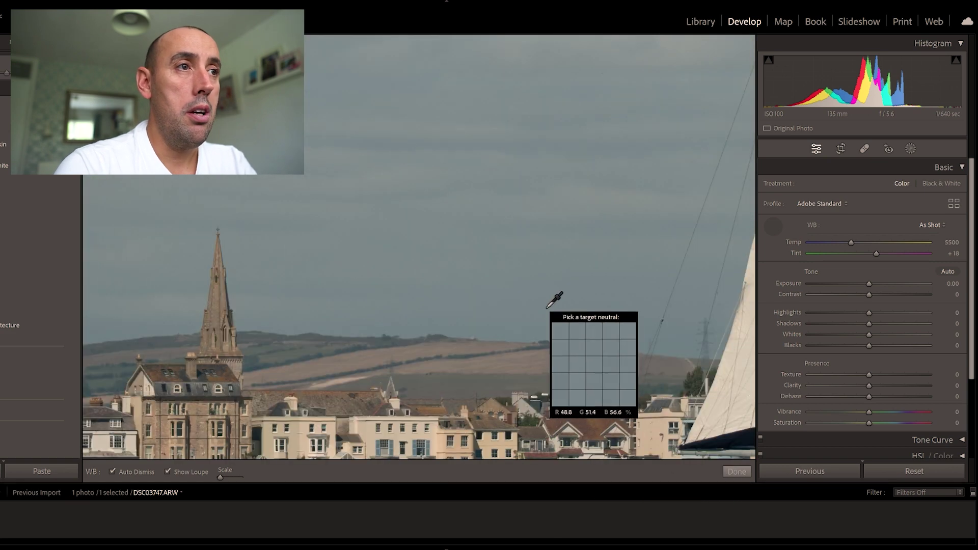
{"action": "left_click", "coordinate": [741, 411]}
{"action": "left_click_drag", "start_coordinate": [740, 412], "coordinate": [469, 198]}
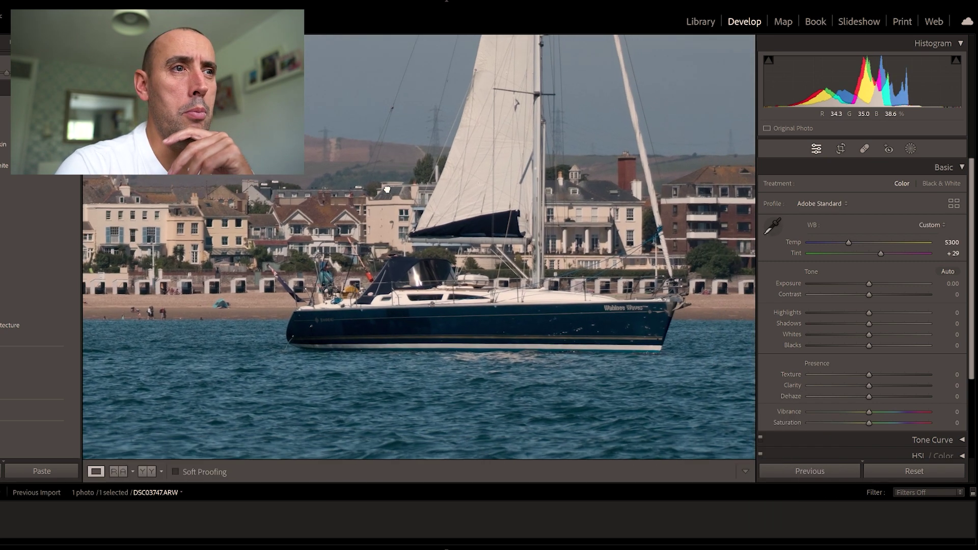
Resample the white balance from the white deck of the sailing boat
{"action": "left_click", "coordinate": [774, 224]}
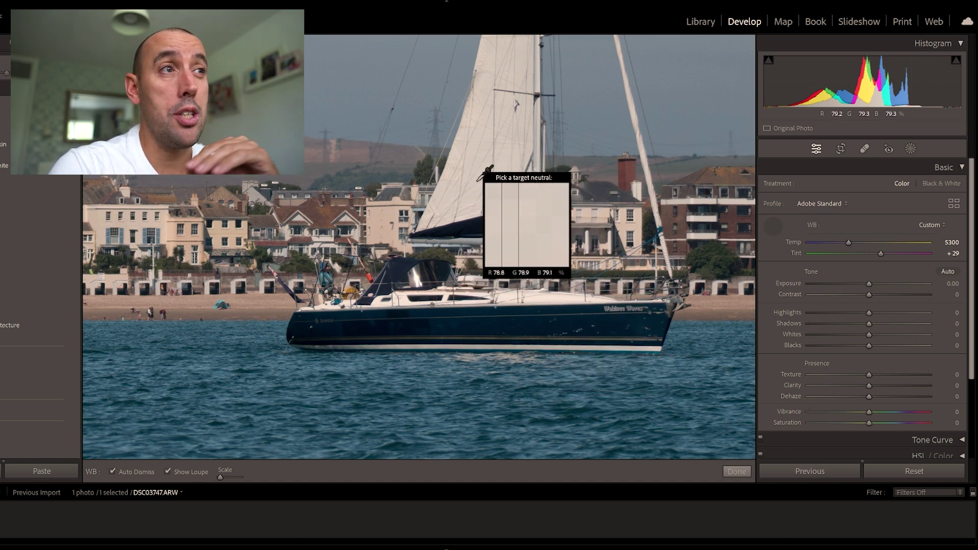
{"action": "left_click", "coordinate": [555, 298]}
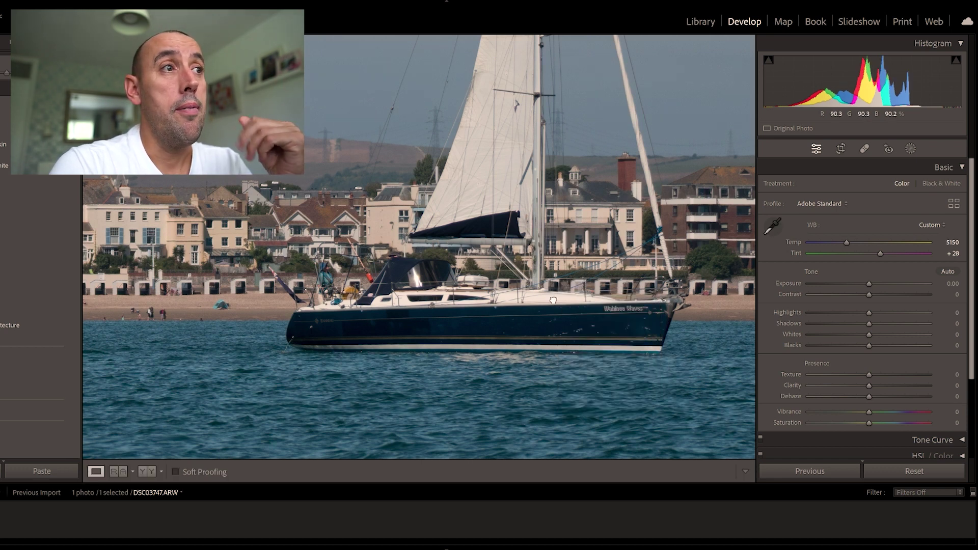
{"action": "left_click", "coordinate": [553, 300]}
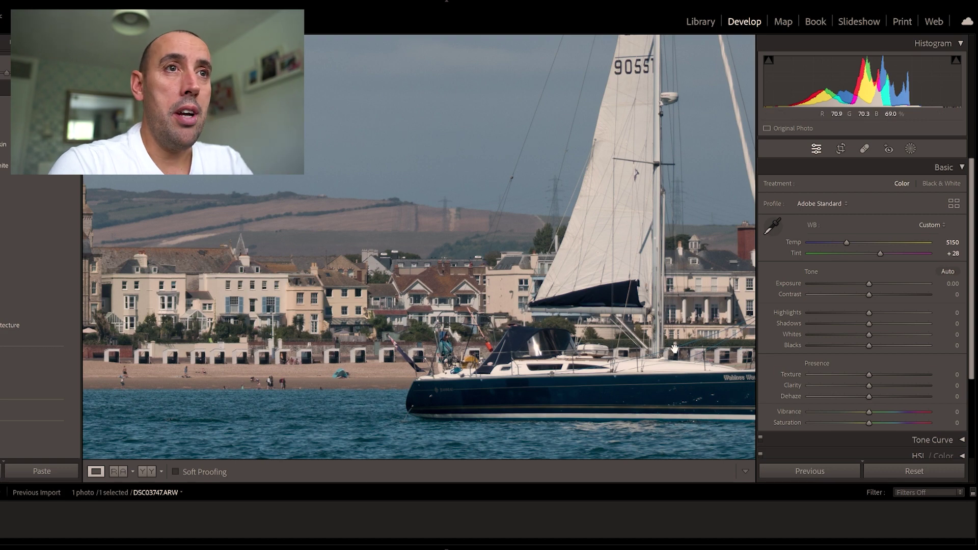
{"action": "left_click", "coordinate": [674, 349]}
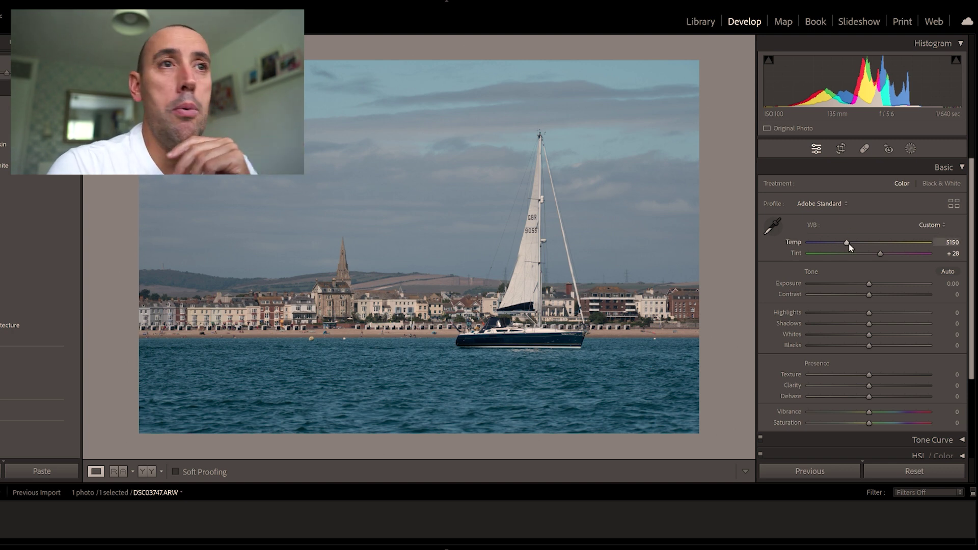
Fine-tune the white balance to a temperature of 5651 and a tint of +29
{"action": "left_click_drag", "start_coordinate": [849, 247], "coordinate": [854, 249]}
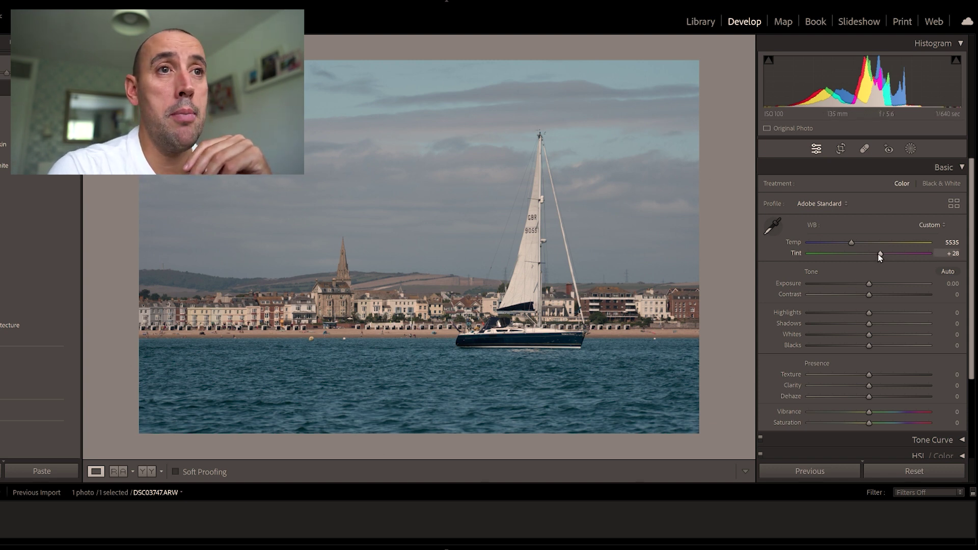
{"action": "mouse_move", "coordinate": [879, 253]}
{"action": "left_mouse_down"}
{"action": "mouse_move", "coordinate": [869, 255]}
{"action": "mouse_move", "coordinate": [881, 253]}
{"action": "left_mouse_up"}
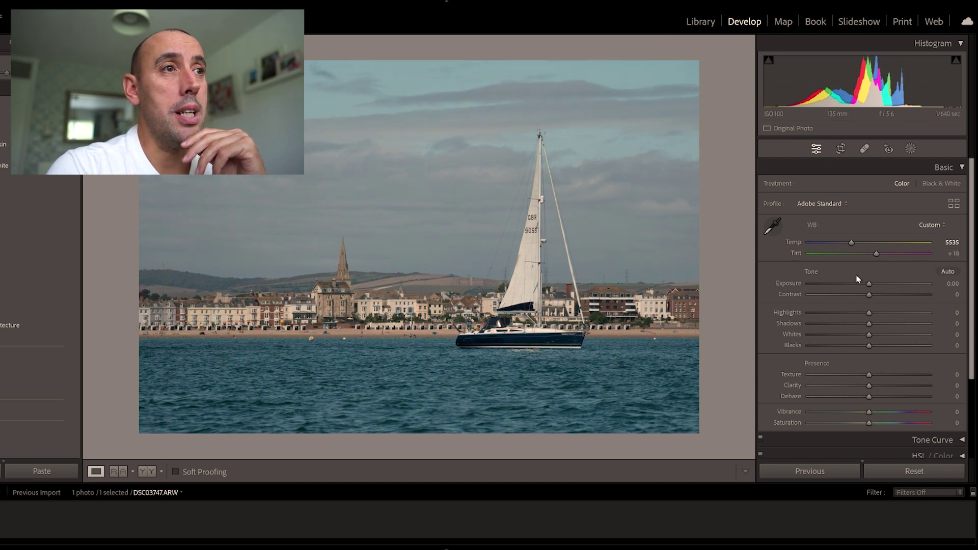
{"action": "left_click_drag", "start_coordinate": [872, 254], "coordinate": [852, 245]}
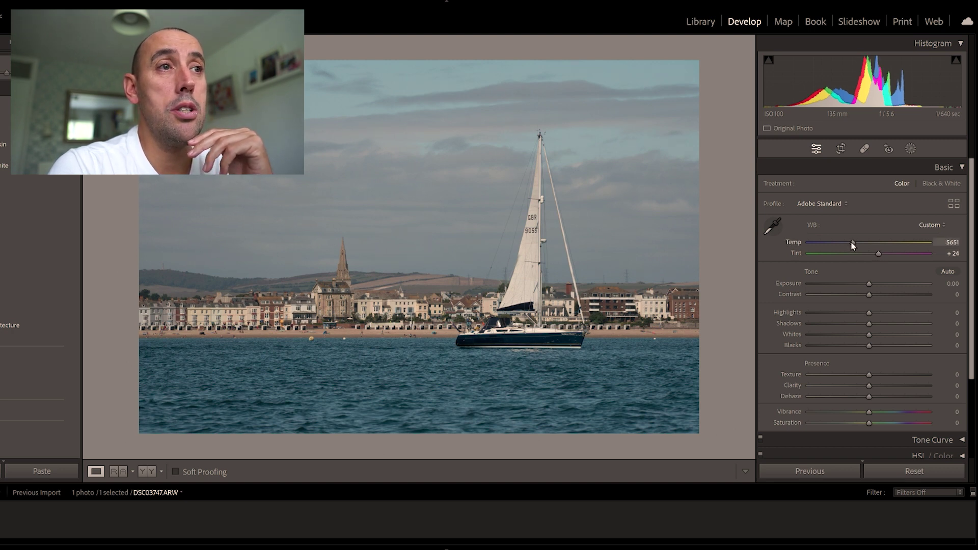
{"action": "left_click", "coordinate": [729, 368]}
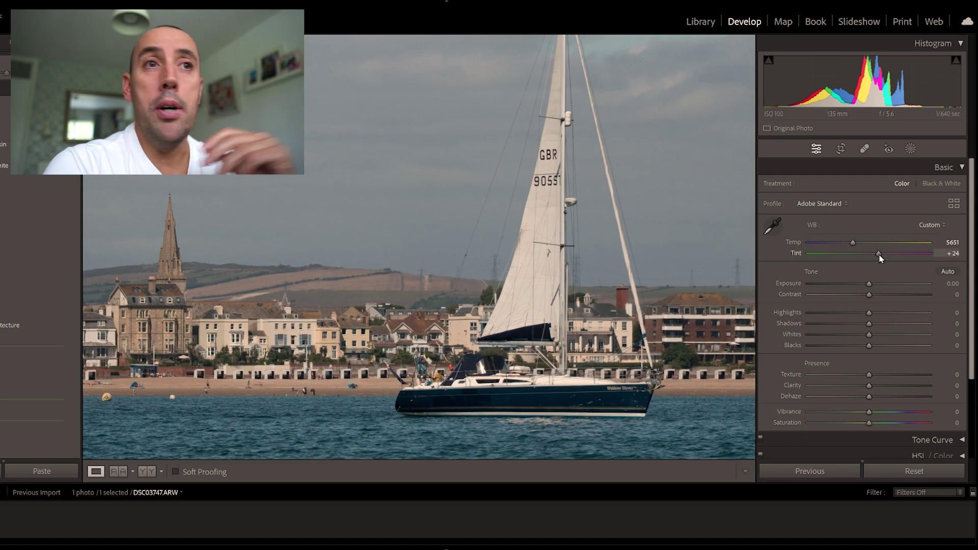
{"action": "left_click_drag", "start_coordinate": [879, 258], "coordinate": [883, 259]}
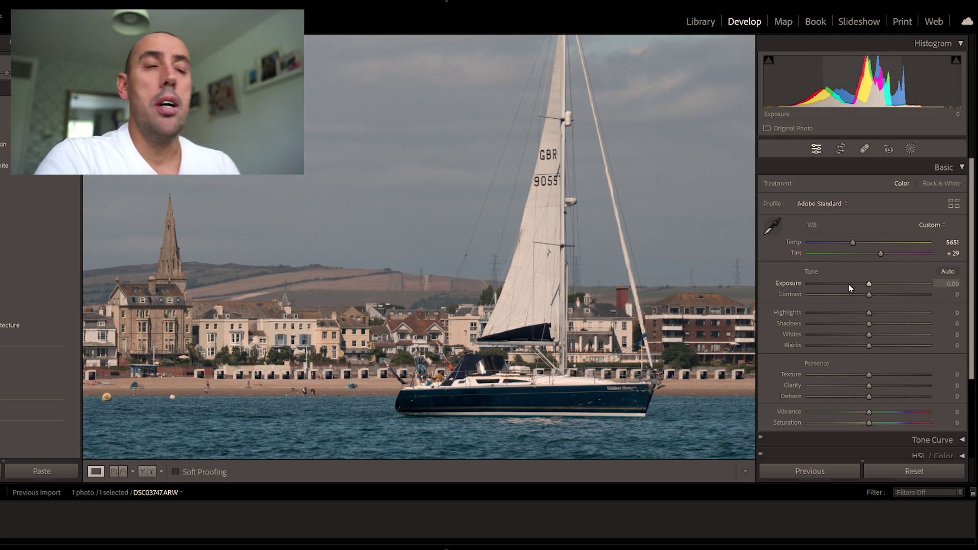
Set the photo's exposure to +0.05 and its contrast to +10
{"action": "left_click_drag", "start_coordinate": [482, 267], "coordinate": [523, 260]}
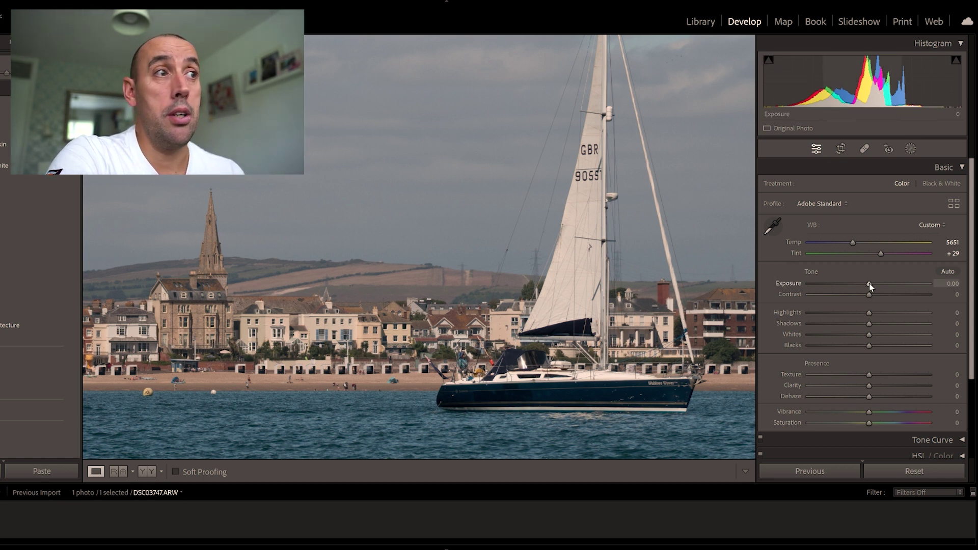
{"action": "left_click", "coordinate": [685, 298]}
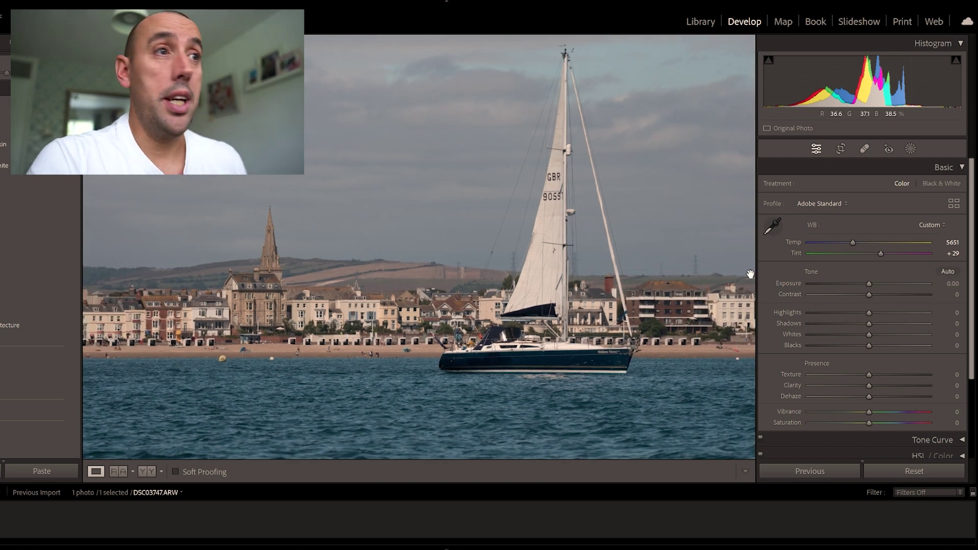
{"action": "mouse_move", "coordinate": [868, 283]}
{"action": "left_mouse_down"}
{"action": "mouse_move", "coordinate": [851, 284]}
{"action": "mouse_move", "coordinate": [861, 283]}
{"action": "mouse_move", "coordinate": [851, 291]}
{"action": "mouse_move", "coordinate": [871, 289]}
{"action": "mouse_move", "coordinate": [858, 293]}
{"action": "left_mouse_up"}
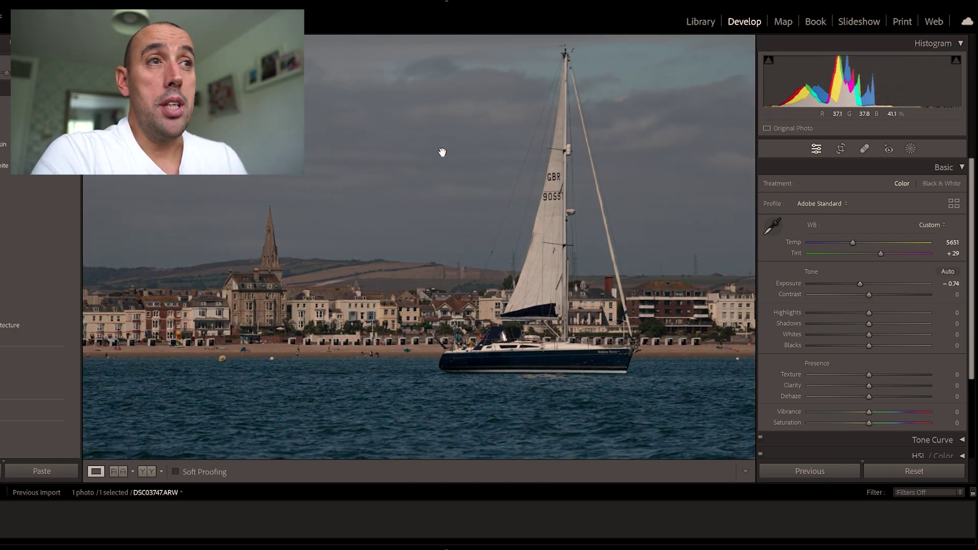
{"action": "mouse_move", "coordinate": [858, 284]}
{"action": "left_mouse_down"}
{"action": "mouse_move", "coordinate": [875, 286]}
{"action": "mouse_move", "coordinate": [867, 289]}
{"action": "left_mouse_up"}
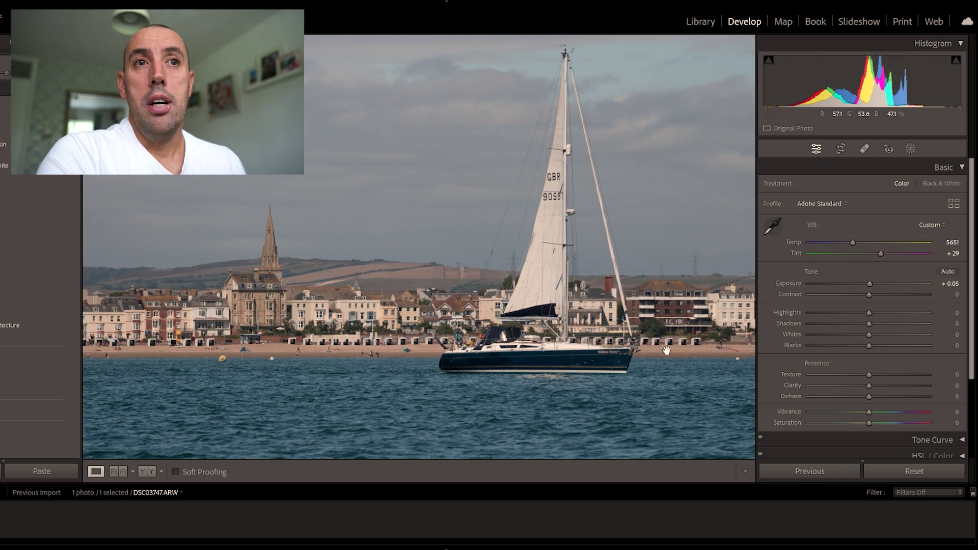
{"action": "left_click", "coordinate": [545, 342]}
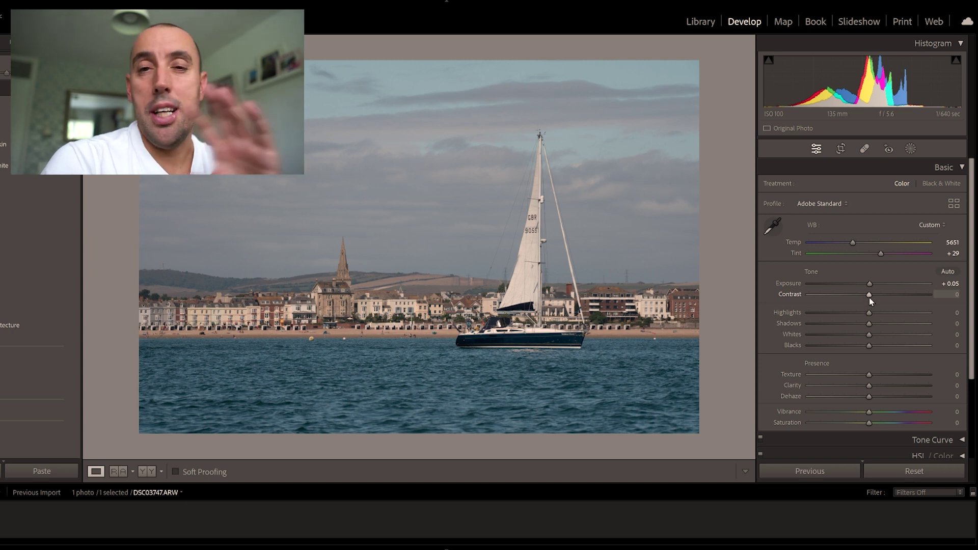
{"action": "mouse_move", "coordinate": [870, 298]}
{"action": "left_mouse_down"}
{"action": "mouse_move", "coordinate": [892, 297]}
{"action": "mouse_move", "coordinate": [876, 299]}
{"action": "left_mouse_up"}
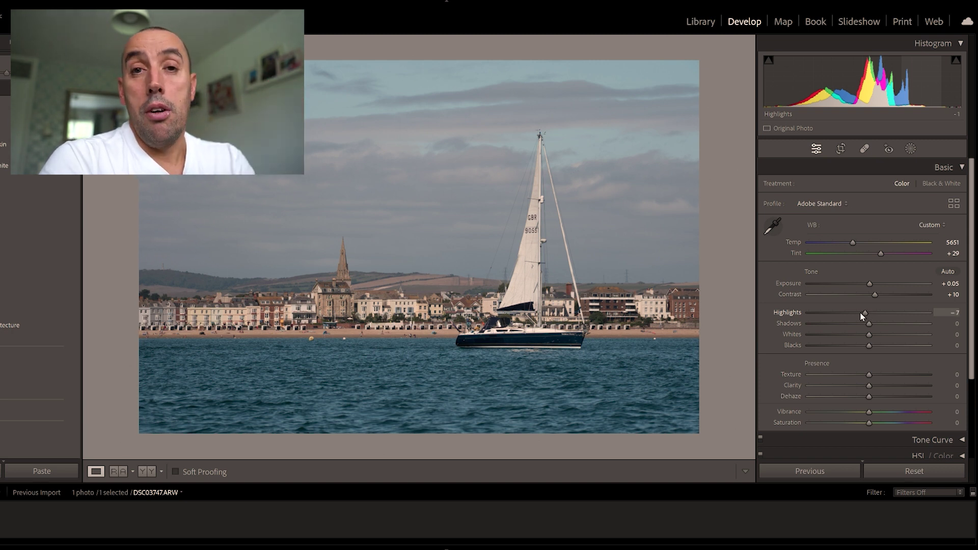
Try the highlights at -100 and the shadows at +100, and reset both to 0
{"action": "left_click_drag", "start_coordinate": [860, 312], "coordinate": [804, 310]}
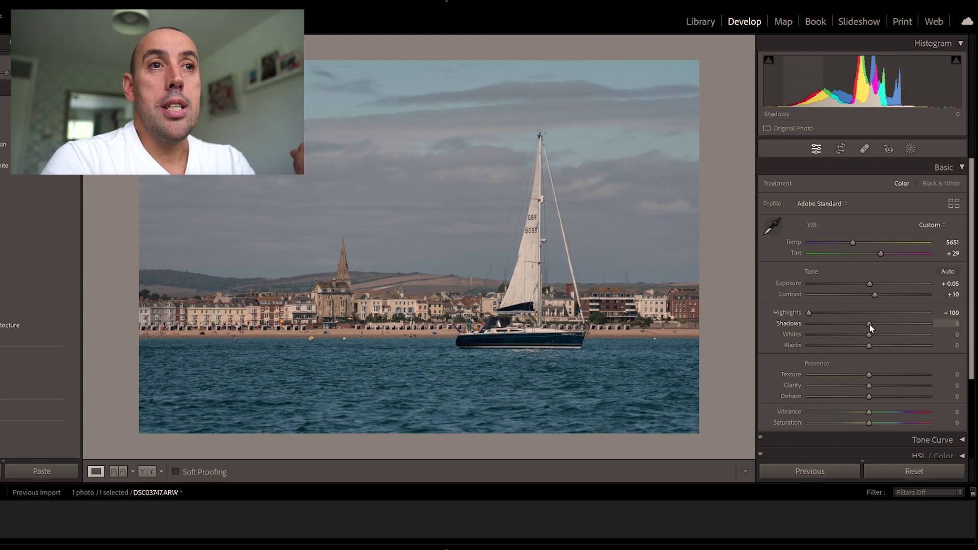
{"action": "left_click_drag", "start_coordinate": [869, 324], "coordinate": [936, 326]}
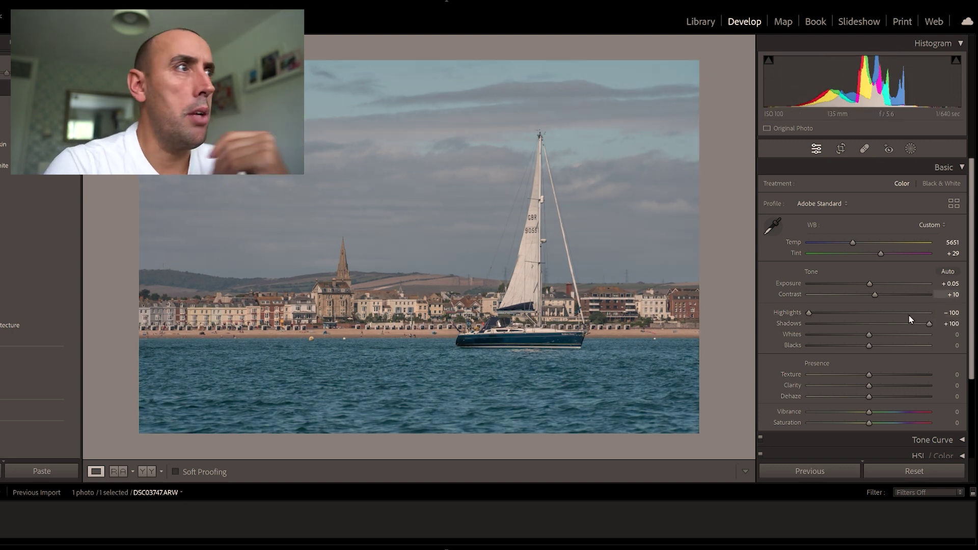
{"action": "left_click_drag", "start_coordinate": [925, 323], "coordinate": [865, 322]}
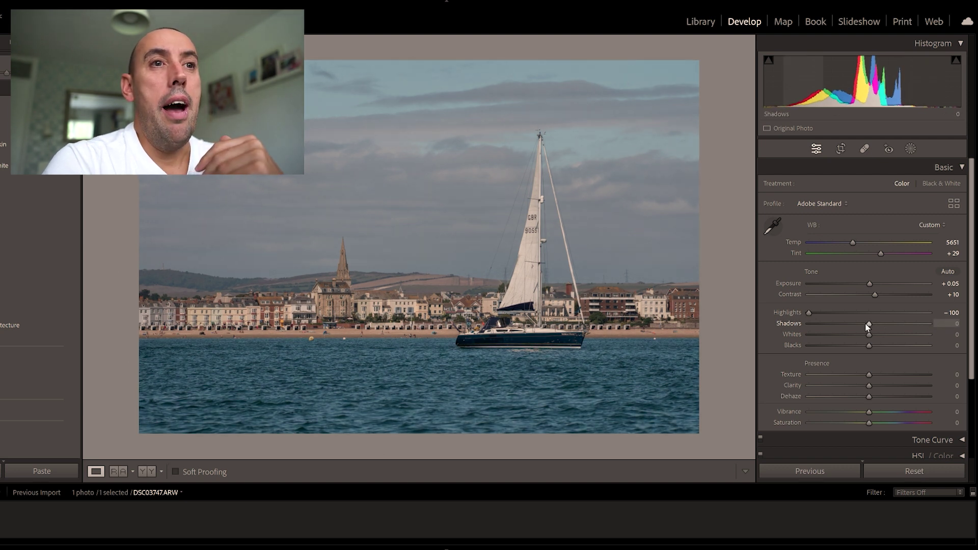
{"action": "double_click", "coordinate": [809, 314]}
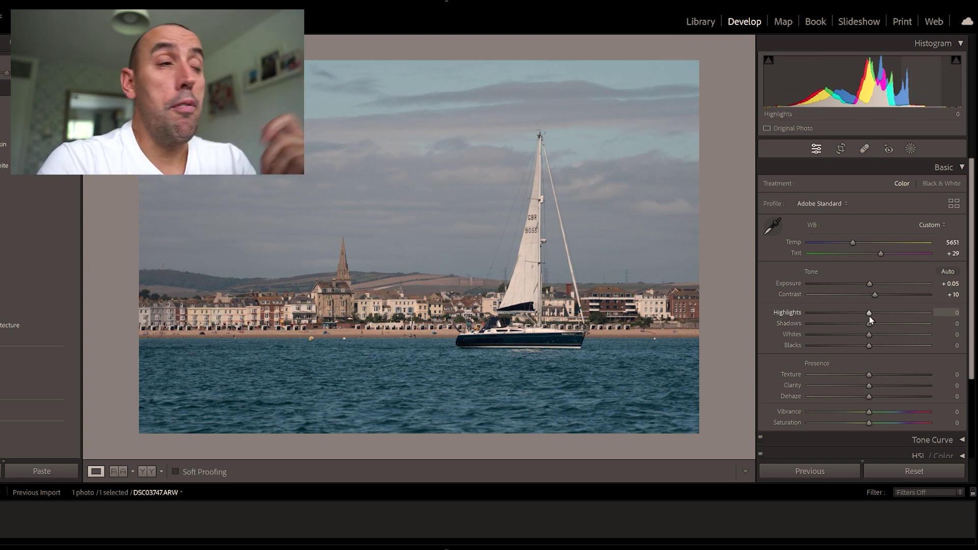
Lower the highlights to -48 and raise the shadows to +34
{"action": "mouse_move", "coordinate": [868, 316]}
{"action": "left_mouse_down"}
{"action": "mouse_move", "coordinate": [818, 315]}
{"action": "mouse_move", "coordinate": [860, 316]}
{"action": "mouse_move", "coordinate": [858, 324]}
{"action": "left_mouse_up"}
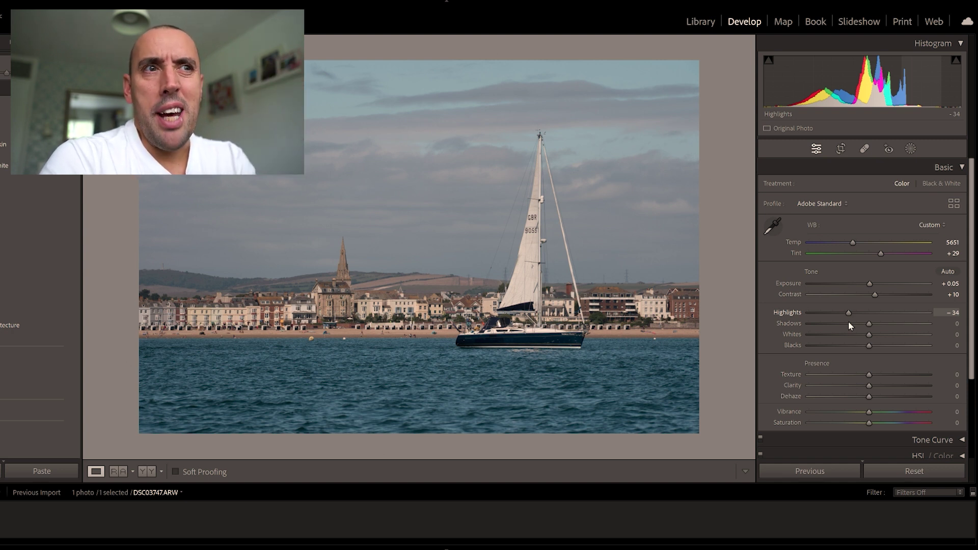
{"action": "left_click_drag", "start_coordinate": [848, 321], "coordinate": [848, 319]}
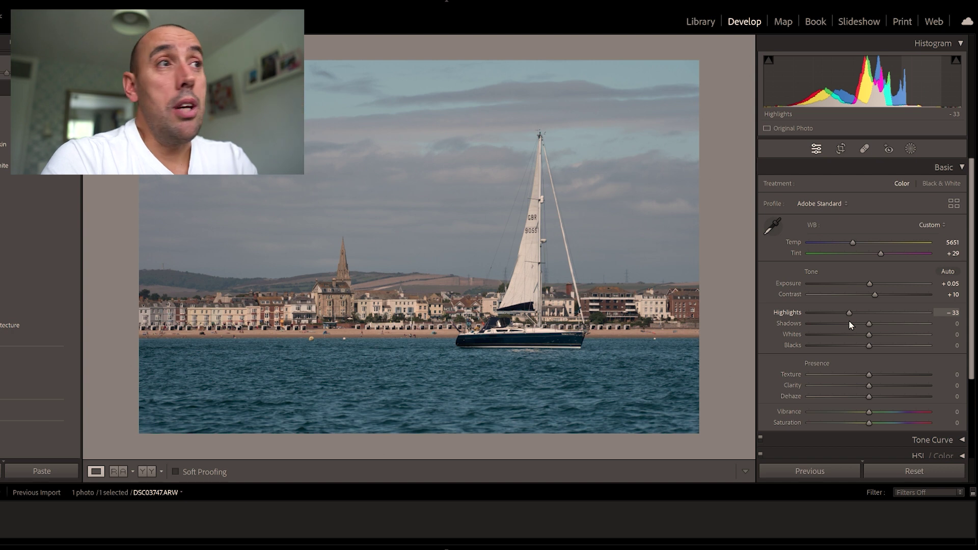
{"action": "mouse_move", "coordinate": [849, 320]}
{"action": "left_mouse_down"}
{"action": "mouse_move", "coordinate": [829, 319]}
{"action": "mouse_move", "coordinate": [859, 325]}
{"action": "mouse_move", "coordinate": [841, 322]}
{"action": "left_mouse_up"}
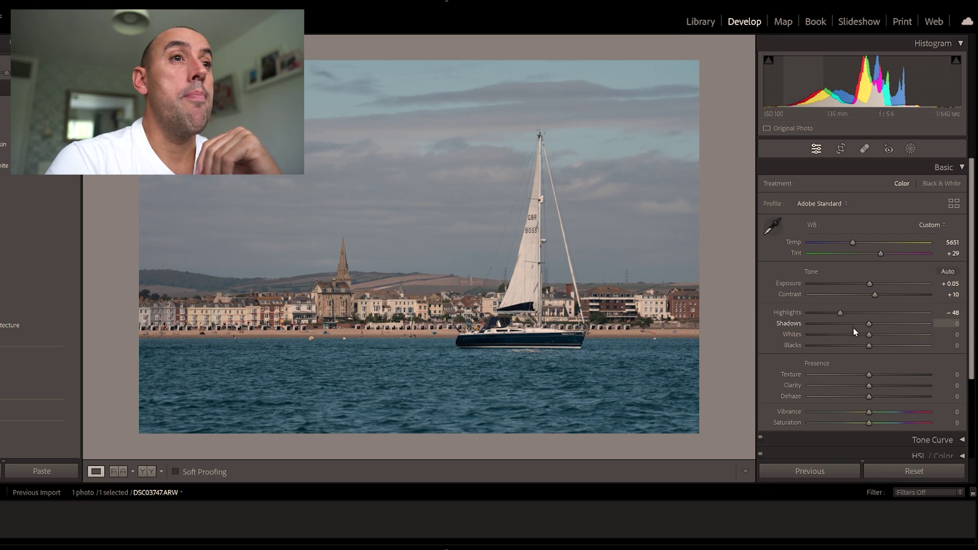
{"action": "mouse_move", "coordinate": [868, 327]}
{"action": "left_mouse_down"}
{"action": "mouse_move", "coordinate": [903, 329]}
{"action": "mouse_move", "coordinate": [849, 330]}
{"action": "mouse_move", "coordinate": [884, 332]}
{"action": "mouse_move", "coordinate": [864, 333]}
{"action": "mouse_move", "coordinate": [872, 332]}
{"action": "left_mouse_up"}
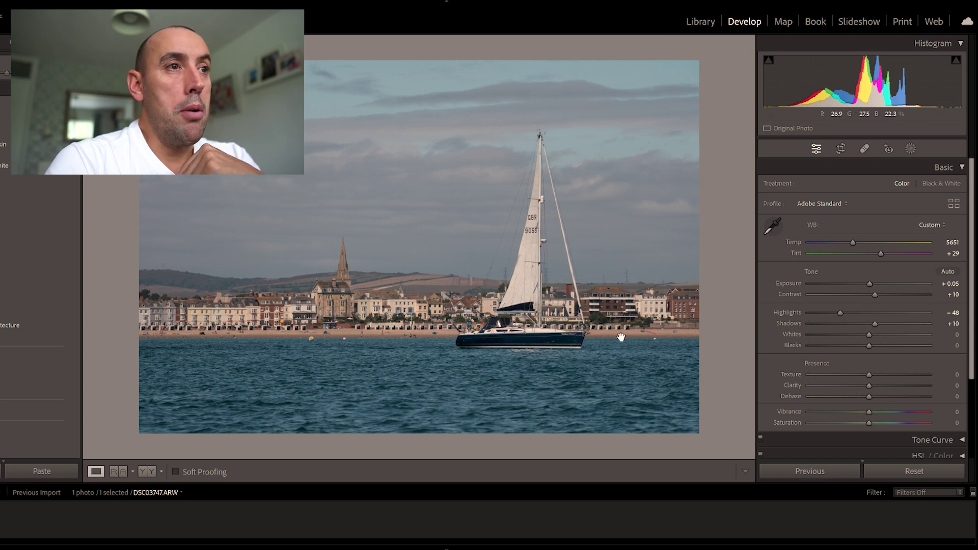
{"action": "left_click_drag", "start_coordinate": [874, 325], "coordinate": [895, 324]}
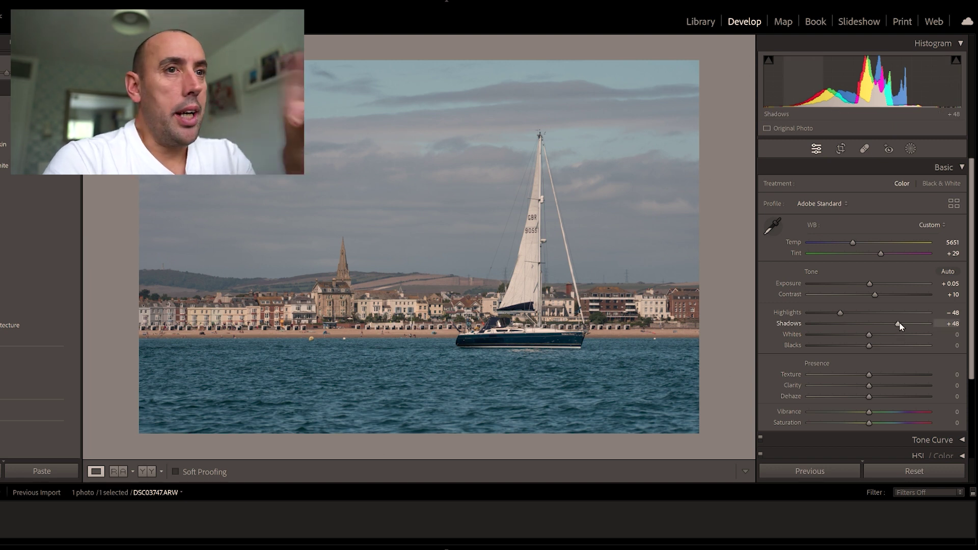
{"action": "mouse_move", "coordinate": [896, 324]}
{"action": "left_mouse_down"}
{"action": "mouse_move", "coordinate": [873, 324]}
{"action": "mouse_move", "coordinate": [902, 328]}
{"action": "mouse_move", "coordinate": [878, 329]}
{"action": "mouse_move", "coordinate": [899, 338]}
{"action": "mouse_move", "coordinate": [869, 335]}
{"action": "mouse_move", "coordinate": [891, 336]}
{"action": "left_mouse_up"}
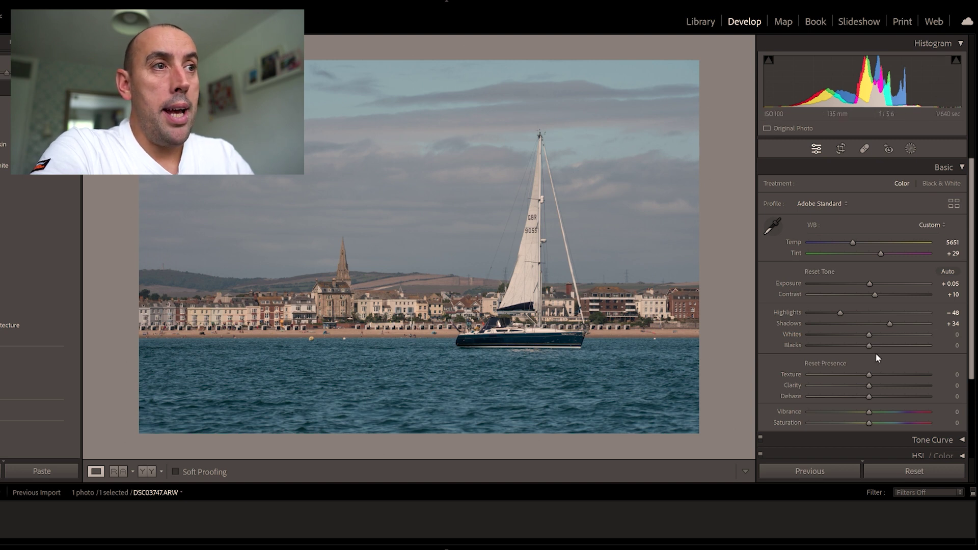
Raise the whites to +36, checking for clipped areas with the clipping preview
{"action": "left_click", "coordinate": [869, 334], "text": "alt"}
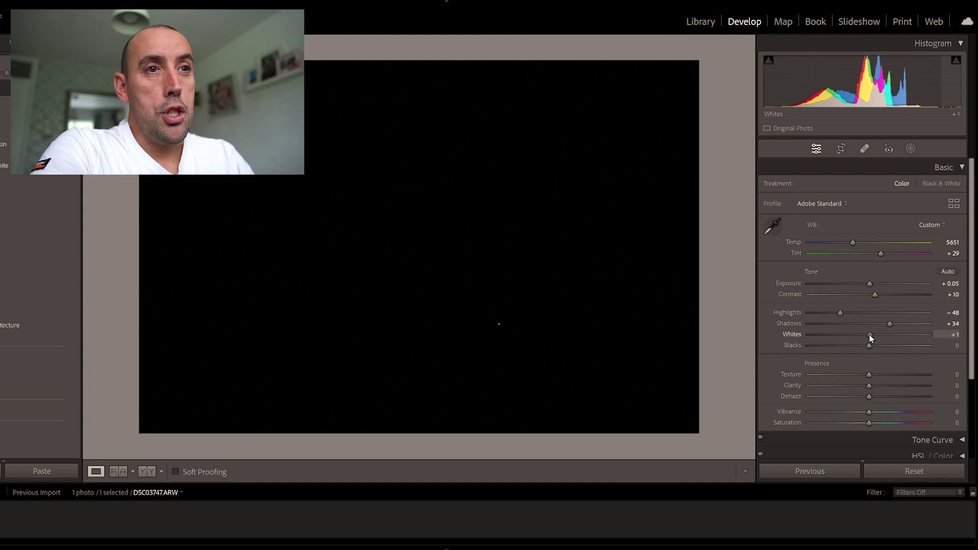
{"action": "left_click_drag", "start_coordinate": [869, 334], "coordinate": [890, 337]}
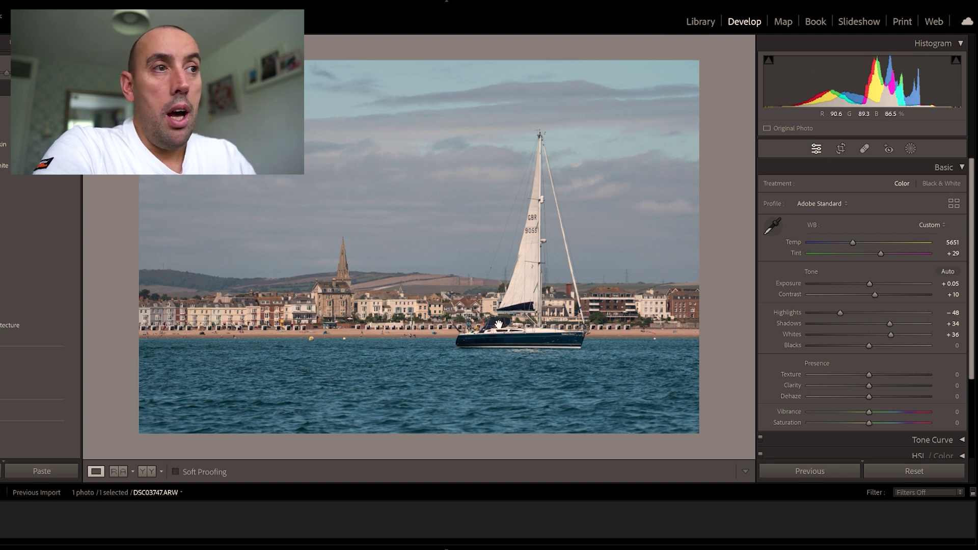
Raise the whites to +51, testing the clipping preview and values as high as +99 on the way
{"action": "left_click_drag", "start_coordinate": [891, 340], "coordinate": [913, 337]}
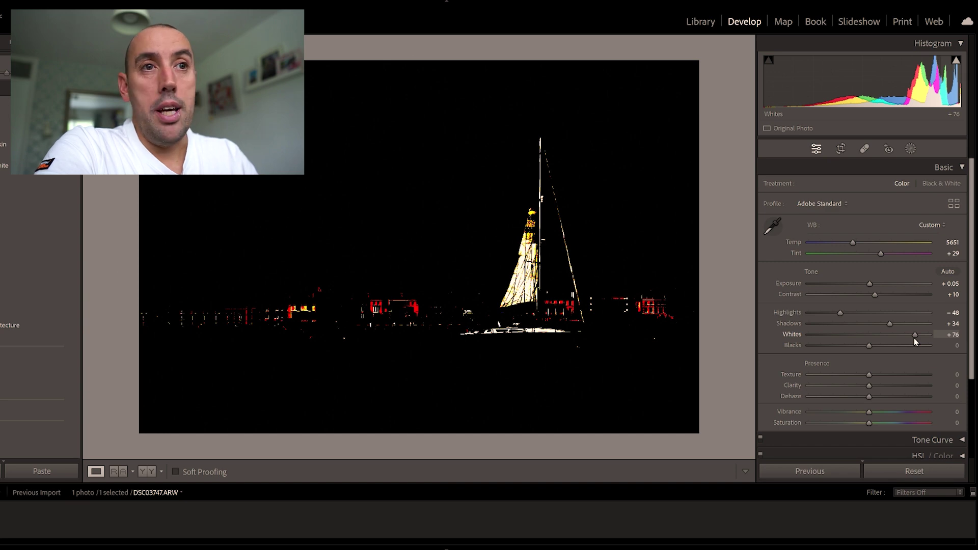
{"action": "left_click_drag", "start_coordinate": [912, 337], "coordinate": [928, 337]}
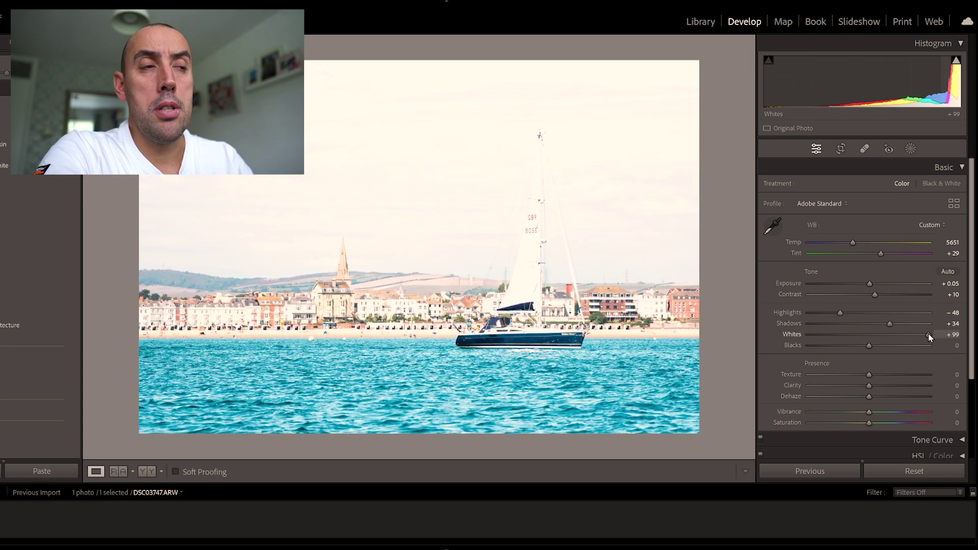
{"action": "left_click_drag", "start_coordinate": [929, 337], "coordinate": [890, 336]}
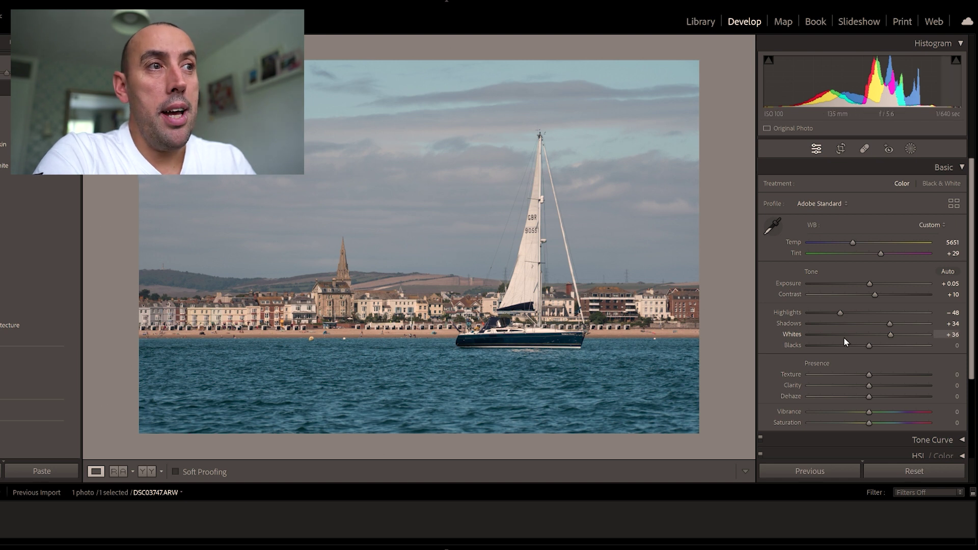
{"action": "left_click_drag", "start_coordinate": [889, 336], "coordinate": [898, 335]}
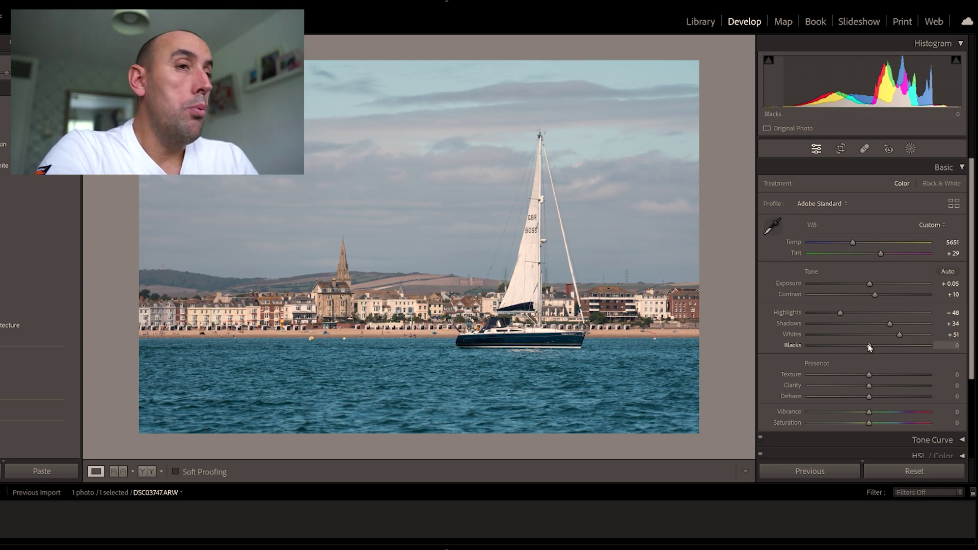
Try the blacks at -100 with the clipping preview, reset them, and set the blacks to -38
{"action": "left_click_drag", "start_coordinate": [868, 346], "coordinate": [804, 354], "text": "alt"}
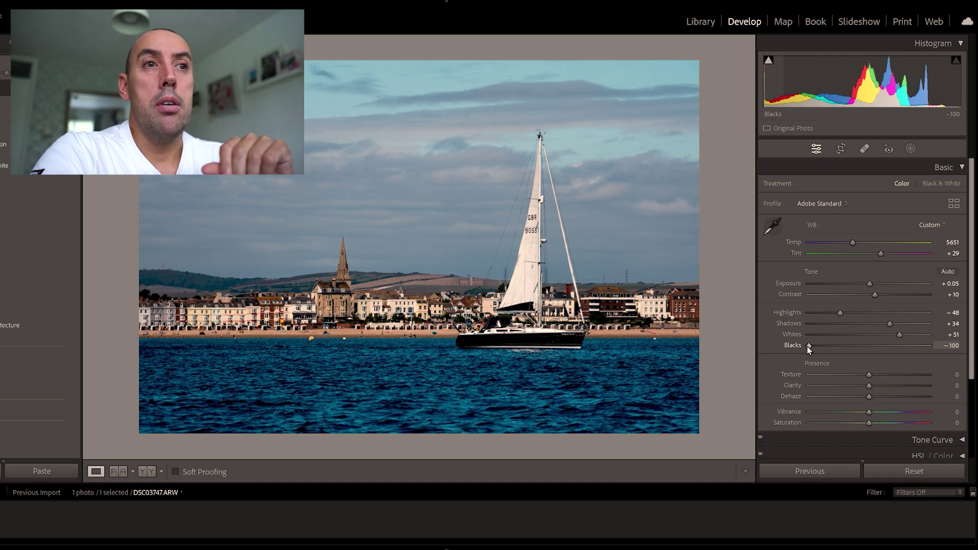
{"action": "double_click", "coordinate": [809, 346]}
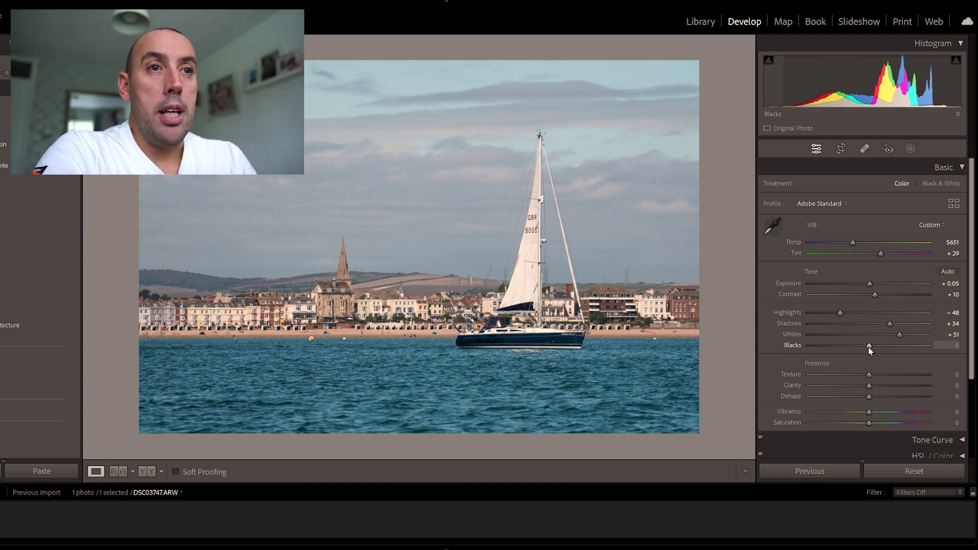
{"action": "left_click_drag", "start_coordinate": [869, 346], "coordinate": [846, 348]}
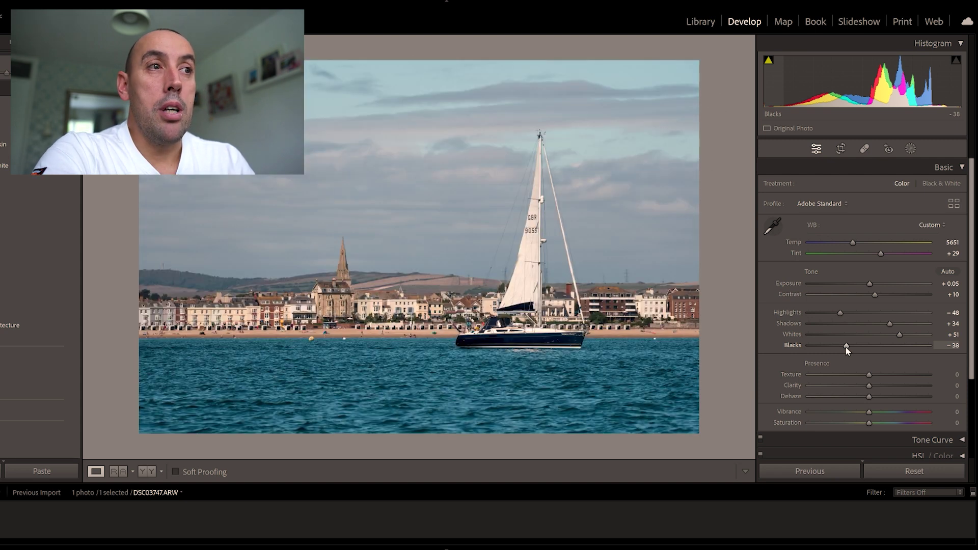
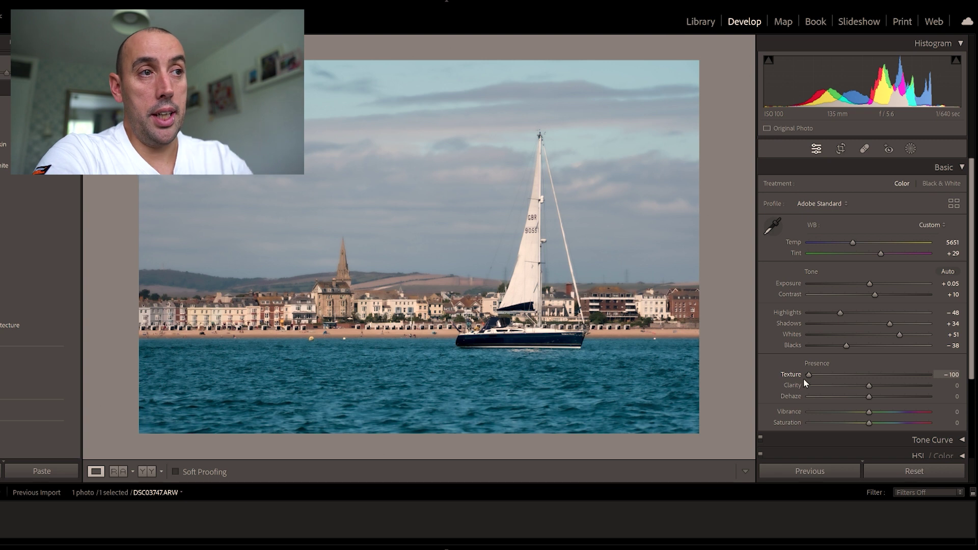
Set the texture to +21 and the clarity to +21, trying the clarity at +98 and -99 for comparison
{"action": "left_click_drag", "start_coordinate": [808, 379], "coordinate": [883, 377]}
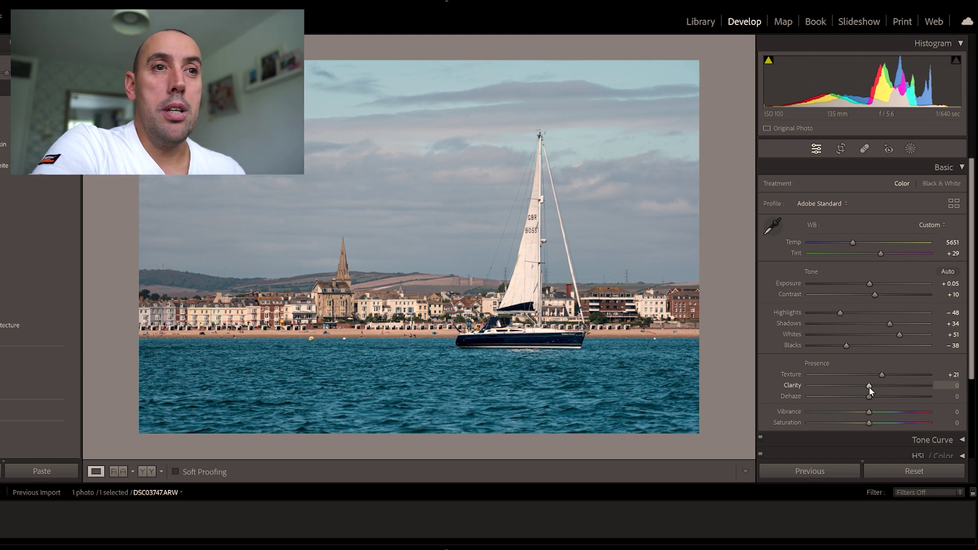
{"action": "left_click_drag", "start_coordinate": [869, 385], "coordinate": [927, 389]}
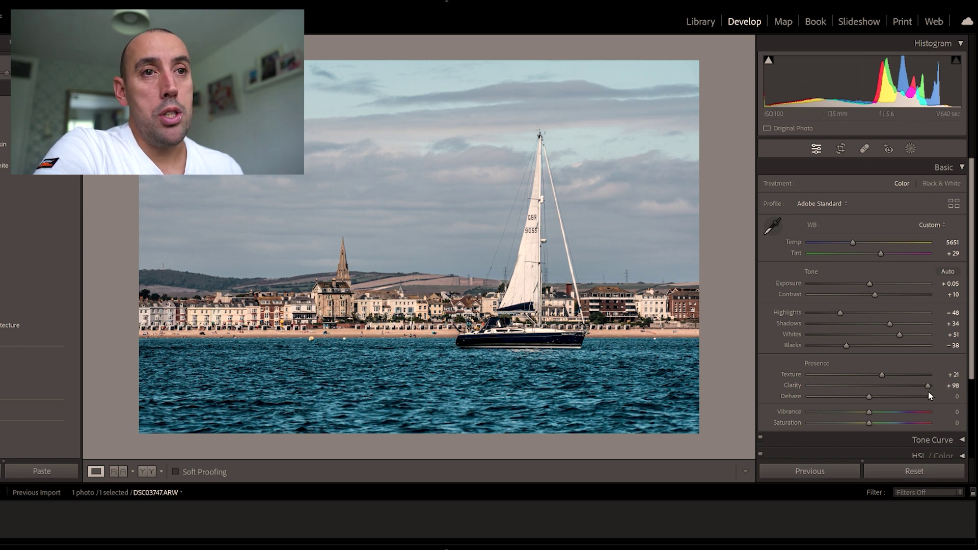
{"action": "left_click_drag", "start_coordinate": [927, 386], "coordinate": [882, 385]}
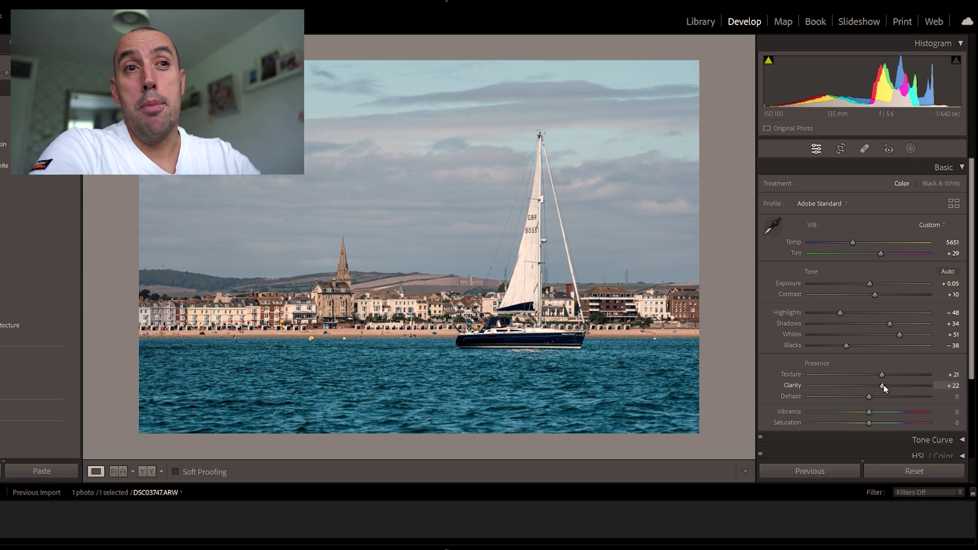
{"action": "left_click_drag", "start_coordinate": [882, 386], "coordinate": [799, 401]}
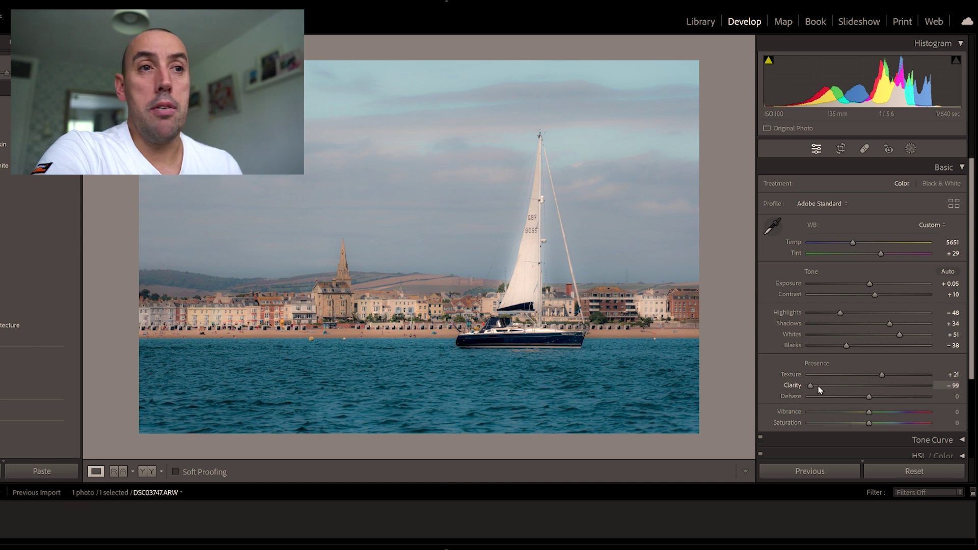
{"action": "left_click_drag", "start_coordinate": [811, 386], "coordinate": [881, 392]}
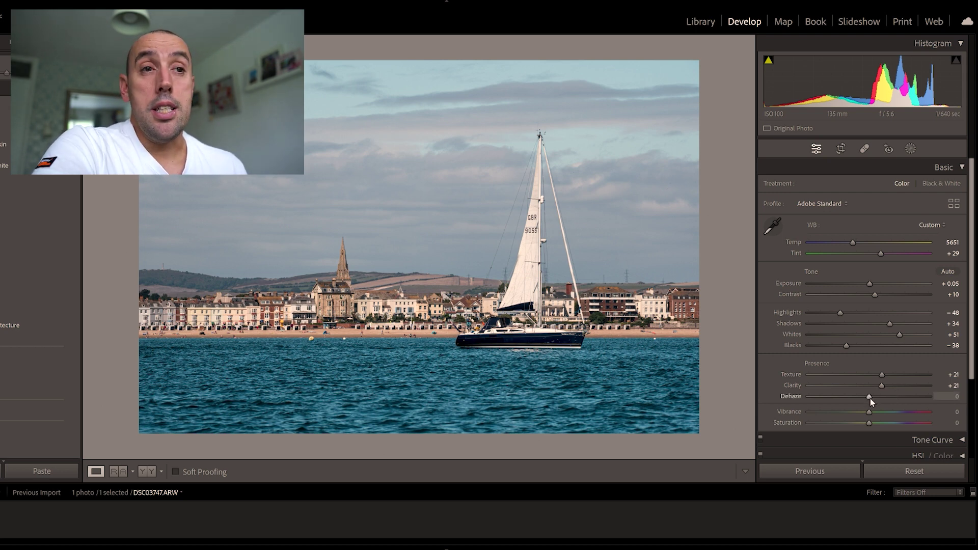
Try the dehaze at -100 and set it to +15
{"action": "left_click_drag", "start_coordinate": [869, 396], "coordinate": [810, 398]}
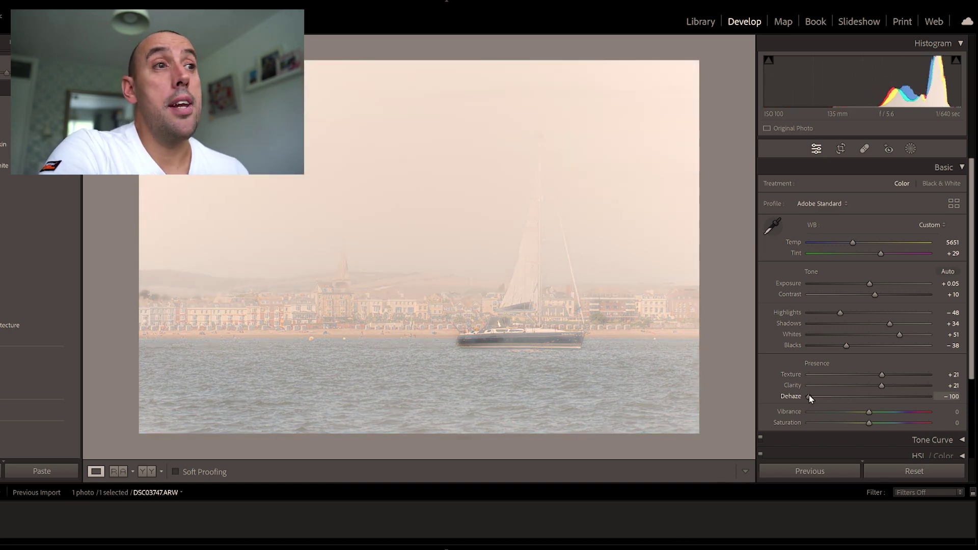
{"action": "left_click_drag", "start_coordinate": [811, 398], "coordinate": [882, 405]}
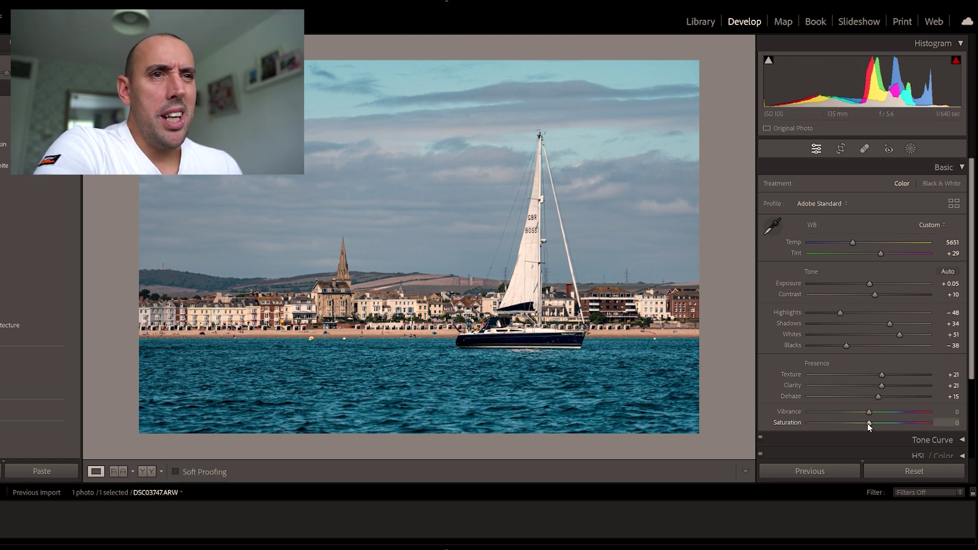
Raise the photo's vibrance to +30 and lower its saturation to -21
{"action": "mouse_move", "coordinate": [867, 424]}
{"action": "left_mouse_down"}
{"action": "mouse_move", "coordinate": [812, 430]}
{"action": "mouse_move", "coordinate": [869, 435]}
{"action": "left_mouse_up"}
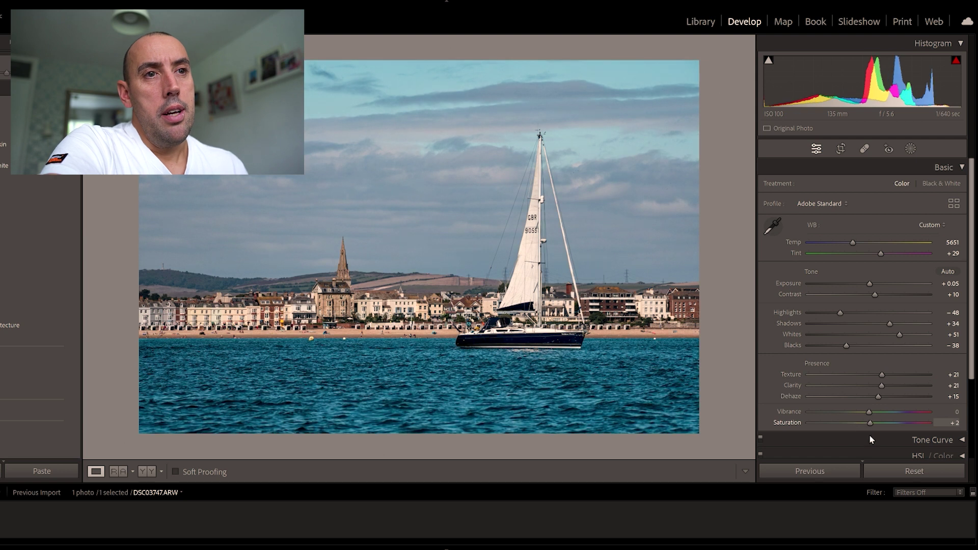
{"action": "double_click", "coordinate": [863, 421]}
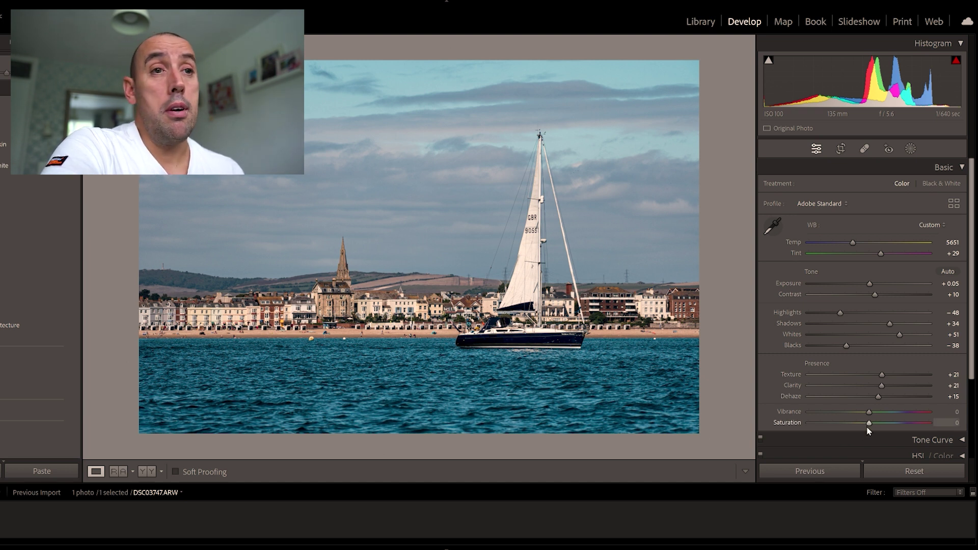
{"action": "mouse_move", "coordinate": [869, 422]}
{"action": "left_mouse_down"}
{"action": "mouse_move", "coordinate": [915, 427]}
{"action": "mouse_move", "coordinate": [862, 426]}
{"action": "left_mouse_up"}
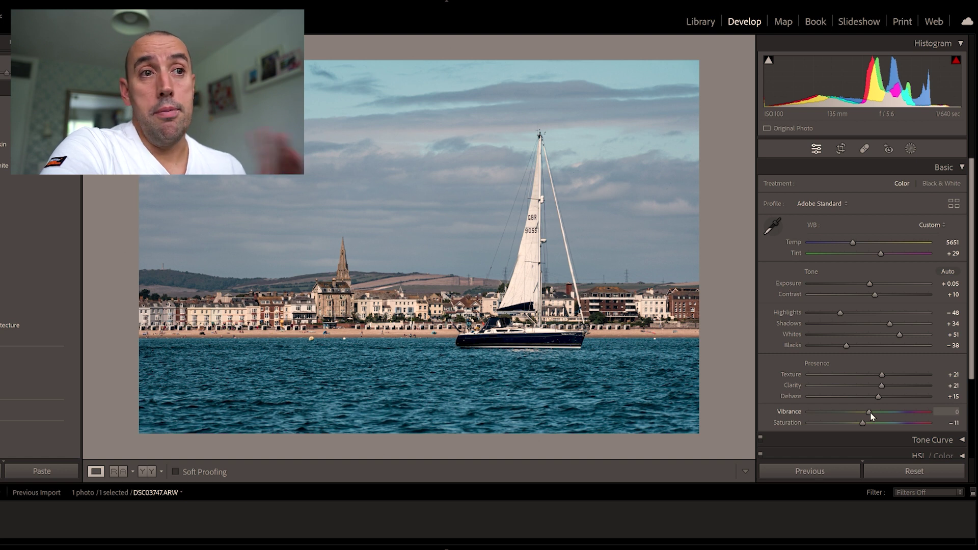
{"action": "left_click_drag", "start_coordinate": [870, 413], "coordinate": [889, 413]}
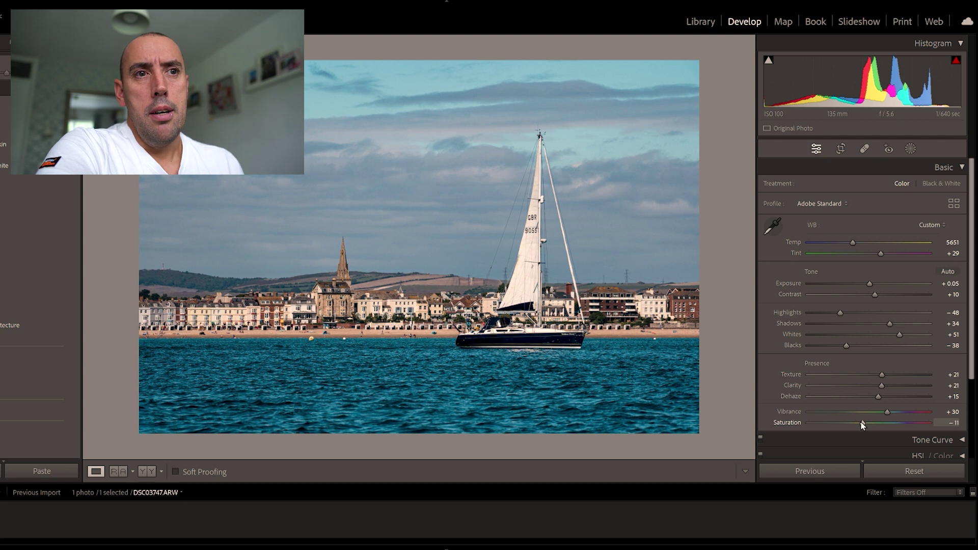
{"action": "left_click_drag", "start_coordinate": [860, 421], "coordinate": [856, 424]}
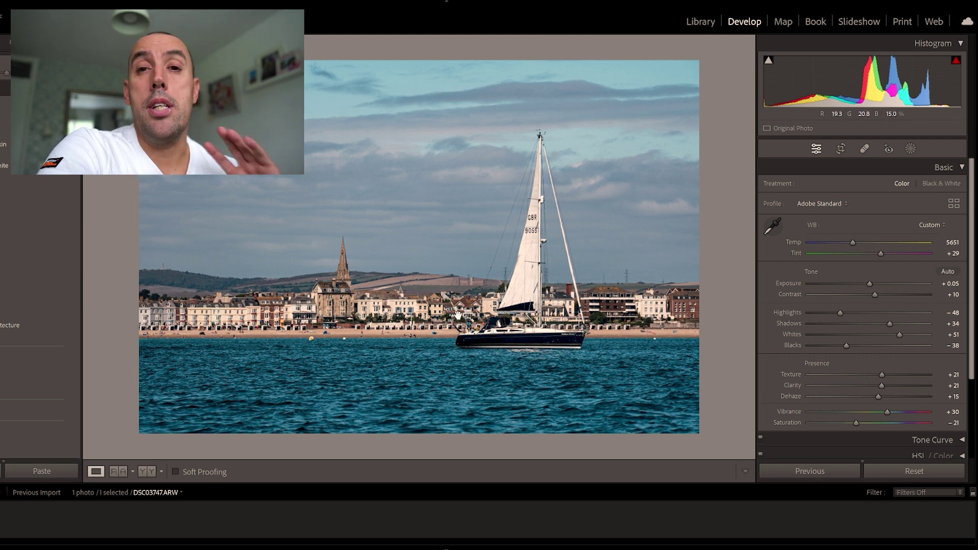
Collapse the Basic settings, open the Tone Curve, try its highlights at -85 and set them to +11
{"action": "left_click", "coordinate": [960, 167]}
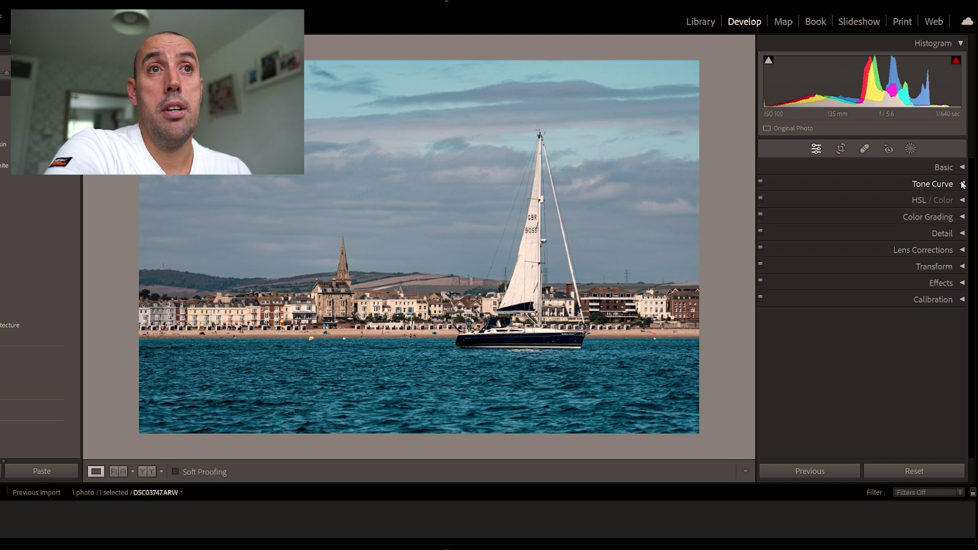
{"action": "left_click", "coordinate": [957, 185]}
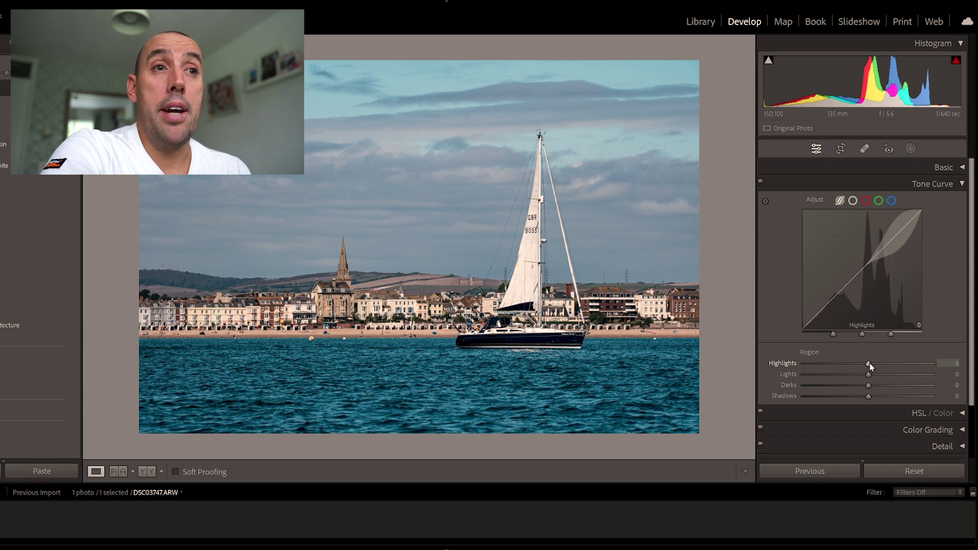
{"action": "left_click_drag", "start_coordinate": [869, 364], "coordinate": [814, 371]}
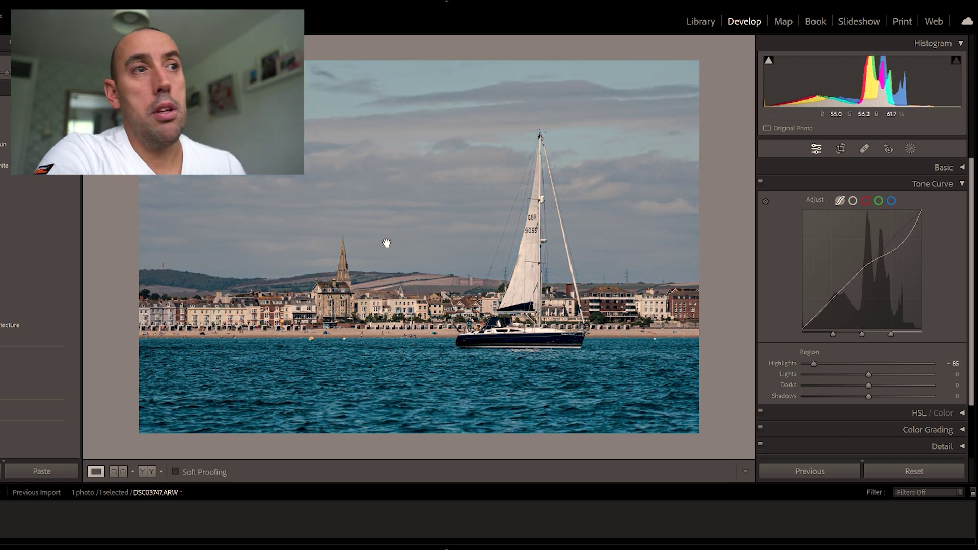
{"action": "left_click_drag", "start_coordinate": [813, 363], "coordinate": [863, 369]}
{"action": "left_click_drag", "start_coordinate": [864, 371], "coordinate": [875, 373]}
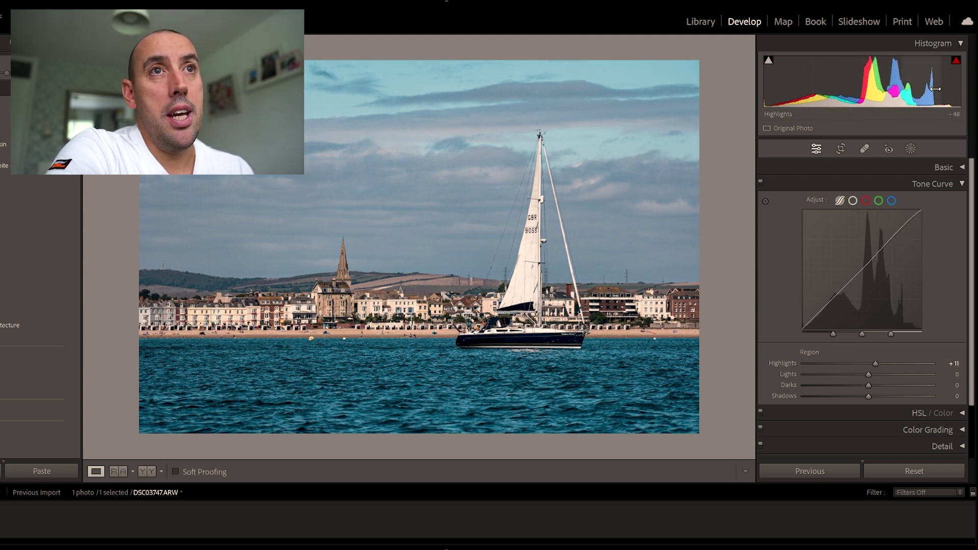
{"action": "mouse_move", "coordinate": [957, 61]}
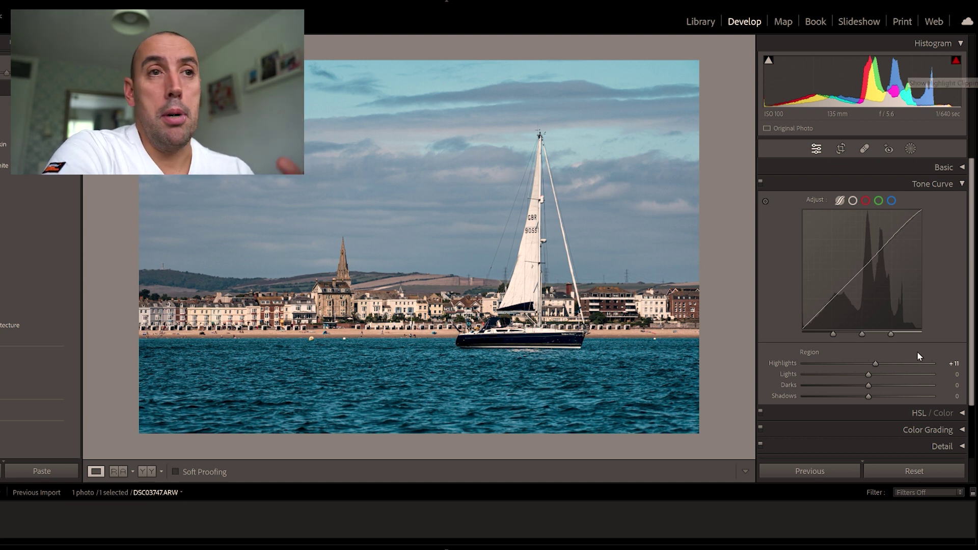
Set the tone curve's lights to -6, comparing it with brighter values such as +12 and +7
{"action": "left_click_drag", "start_coordinate": [867, 376], "coordinate": [863, 368]}
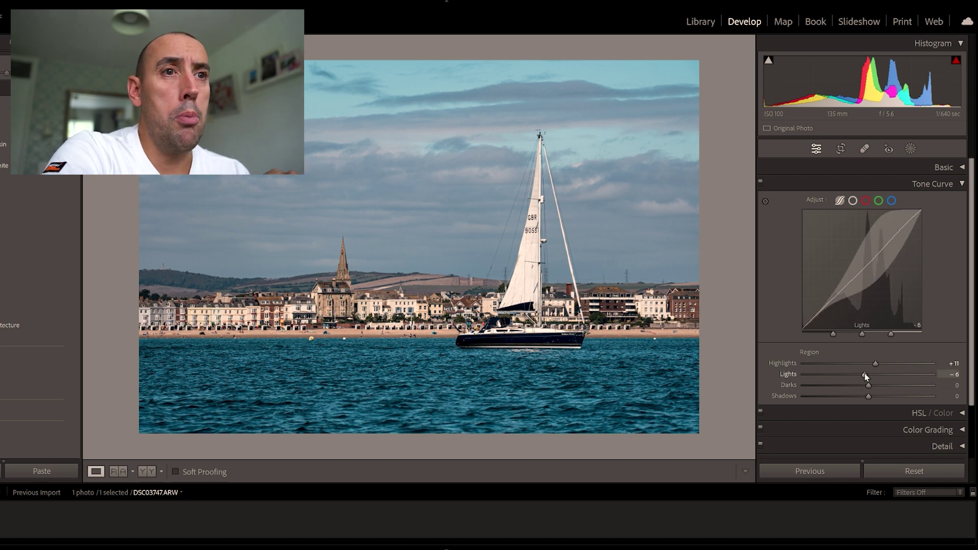
{"action": "left_click_drag", "start_coordinate": [864, 375], "coordinate": [875, 375]}
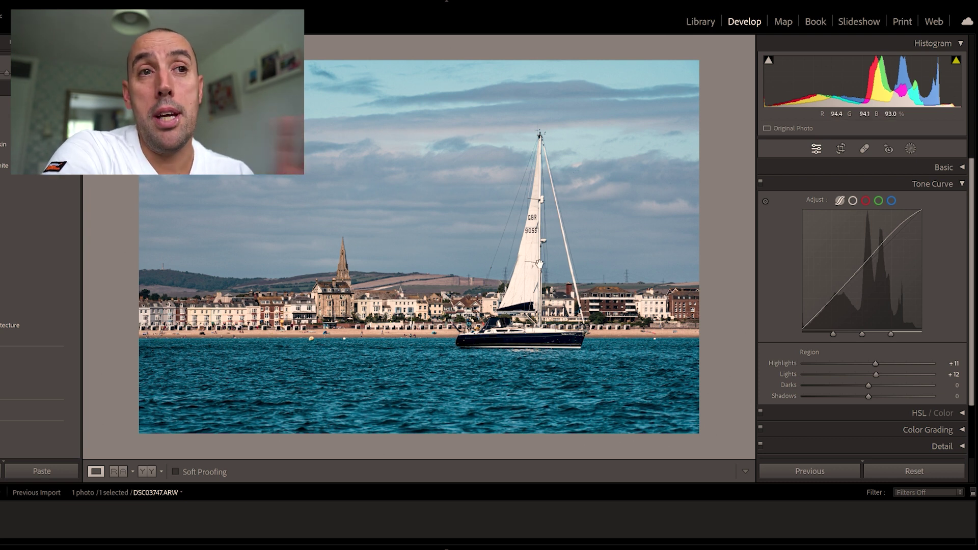
{"action": "double_click", "coordinate": [875, 374]}
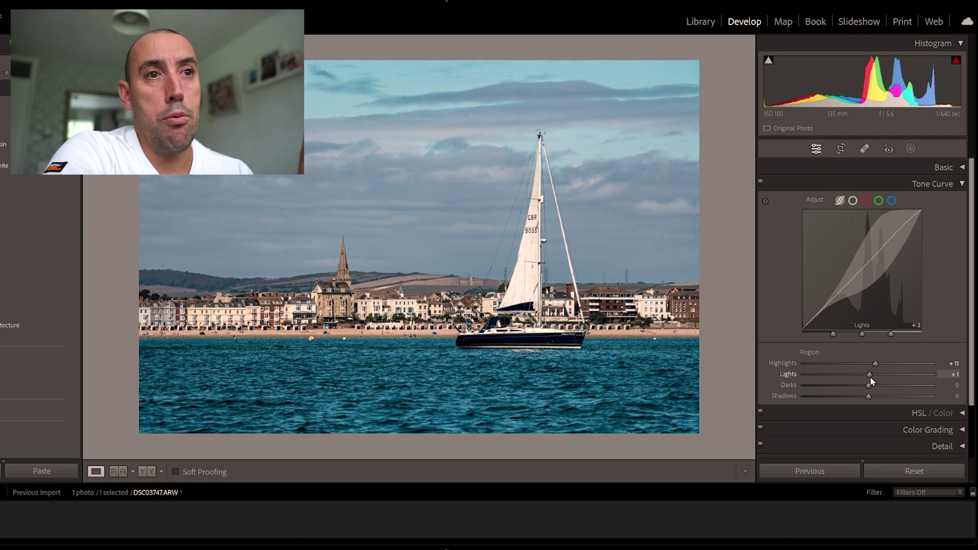
{"action": "left_click_drag", "start_coordinate": [870, 377], "coordinate": [873, 378]}
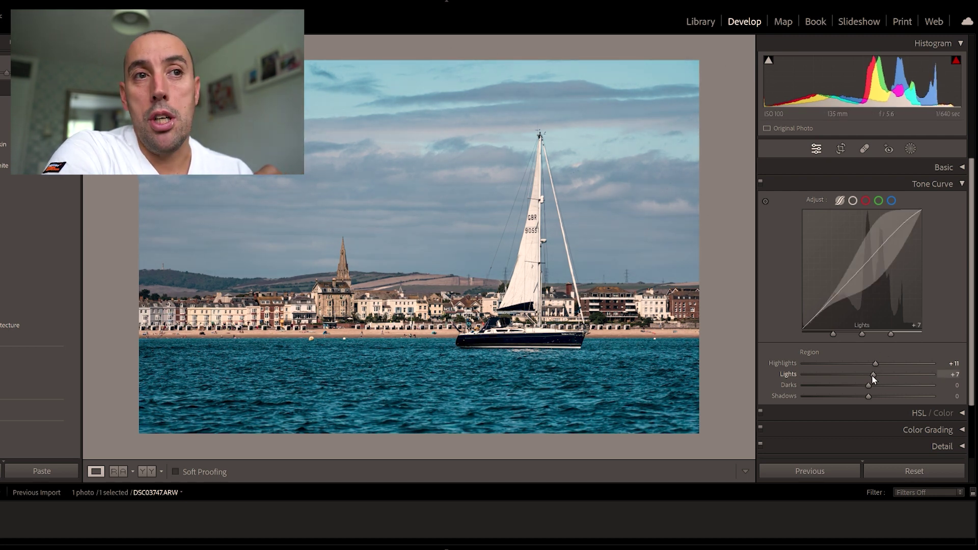
{"action": "left_click_drag", "start_coordinate": [872, 375], "coordinate": [863, 376]}
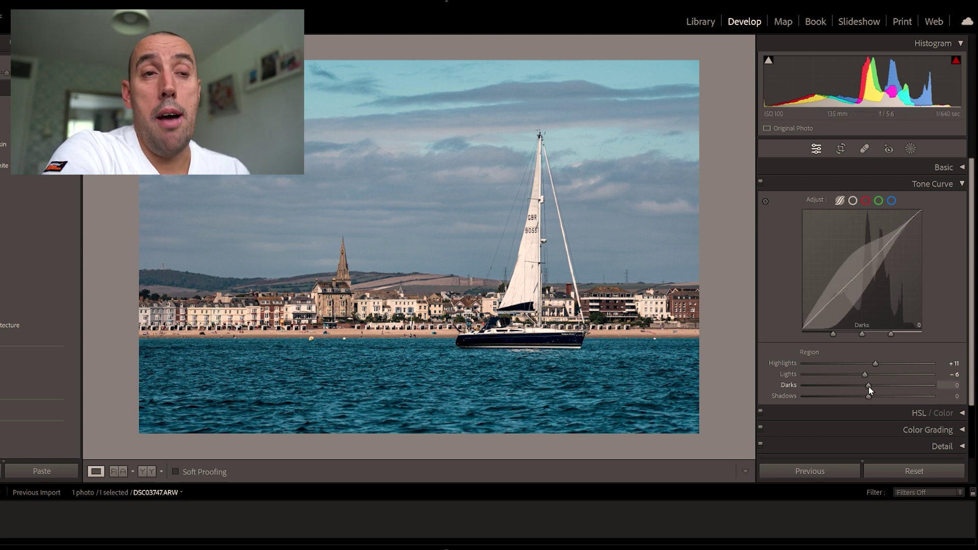
Set the tone curve's darks to +9 and its shadows to +8
{"action": "scroll", "coordinate": [868, 387], "scroll_direction": "down", "scroll_amount": 1}
{"action": "mouse_move", "coordinate": [869, 390]}
{"action": "left_mouse_down"}
{"action": "mouse_move", "coordinate": [848, 387]}
{"action": "mouse_move", "coordinate": [877, 386]}
{"action": "mouse_move", "coordinate": [860, 388]}
{"action": "mouse_move", "coordinate": [866, 394]}
{"action": "mouse_move", "coordinate": [799, 387]}
{"action": "mouse_move", "coordinate": [876, 392]}
{"action": "left_mouse_up"}
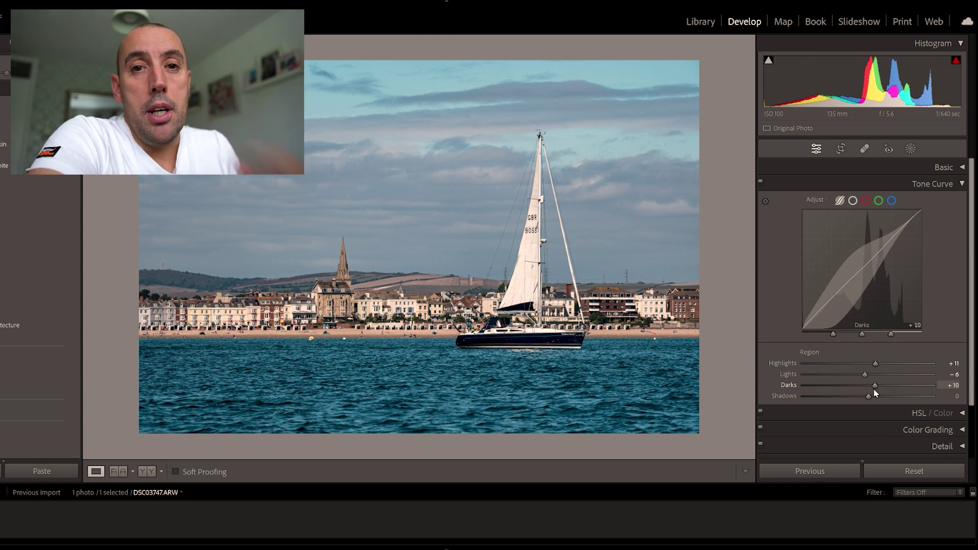
{"action": "mouse_move", "coordinate": [874, 389]}
{"action": "left_mouse_down"}
{"action": "mouse_move", "coordinate": [933, 386]}
{"action": "mouse_move", "coordinate": [851, 386]}
{"action": "mouse_move", "coordinate": [875, 386]}
{"action": "left_mouse_up"}
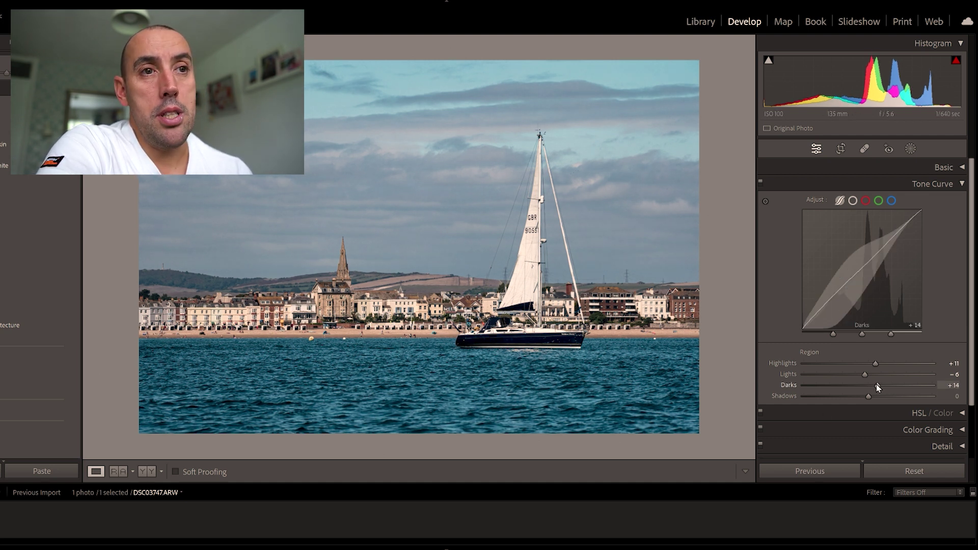
{"action": "mouse_move", "coordinate": [876, 384]}
{"action": "left_mouse_down"}
{"action": "mouse_move", "coordinate": [865, 385]}
{"action": "mouse_move", "coordinate": [875, 387]}
{"action": "left_mouse_up"}
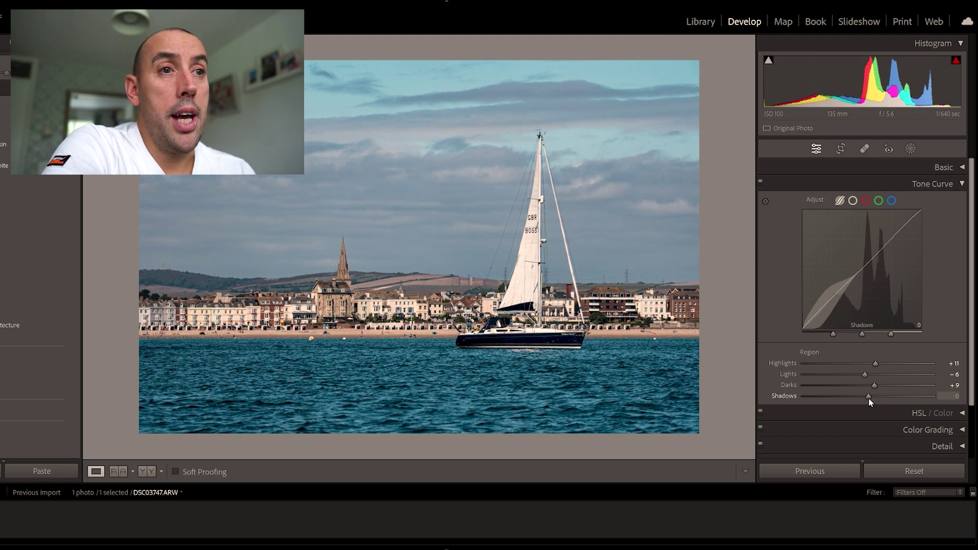
{"action": "mouse_move", "coordinate": [869, 397]}
{"action": "left_mouse_down"}
{"action": "mouse_move", "coordinate": [851, 398]}
{"action": "mouse_move", "coordinate": [874, 398]}
{"action": "left_mouse_up"}
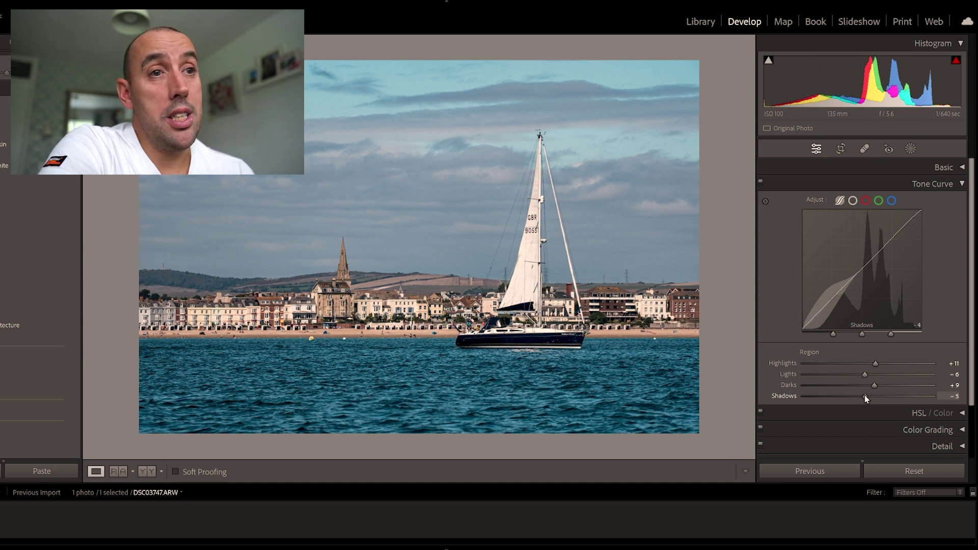
{"action": "mouse_move", "coordinate": [864, 395]}
{"action": "left_mouse_down"}
{"action": "mouse_move", "coordinate": [877, 395]}
{"action": "mouse_move", "coordinate": [851, 395]}
{"action": "mouse_move", "coordinate": [872, 395]}
{"action": "left_mouse_up"}
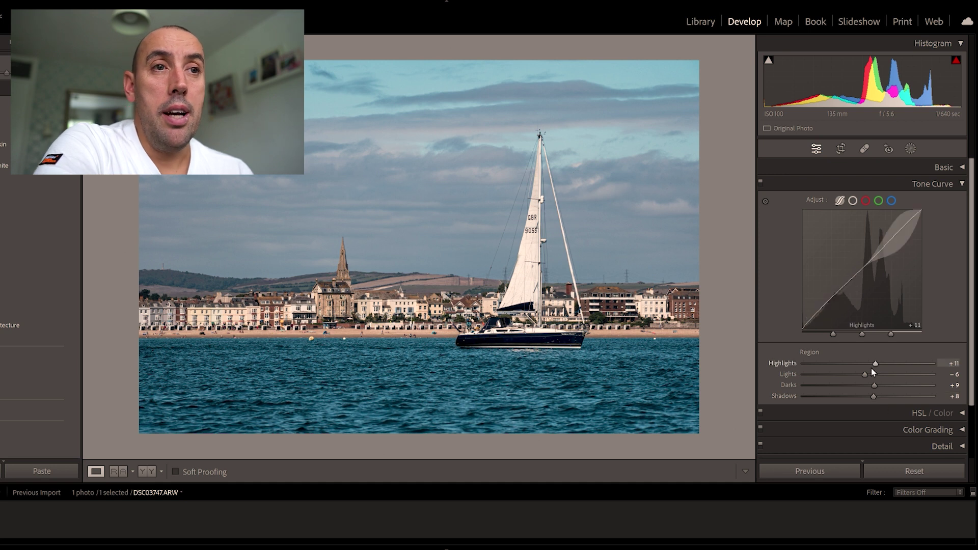
Collapse the Tone Curve settings and compare the photo's before and after versions side by side
{"action": "left_click", "coordinate": [962, 184]}
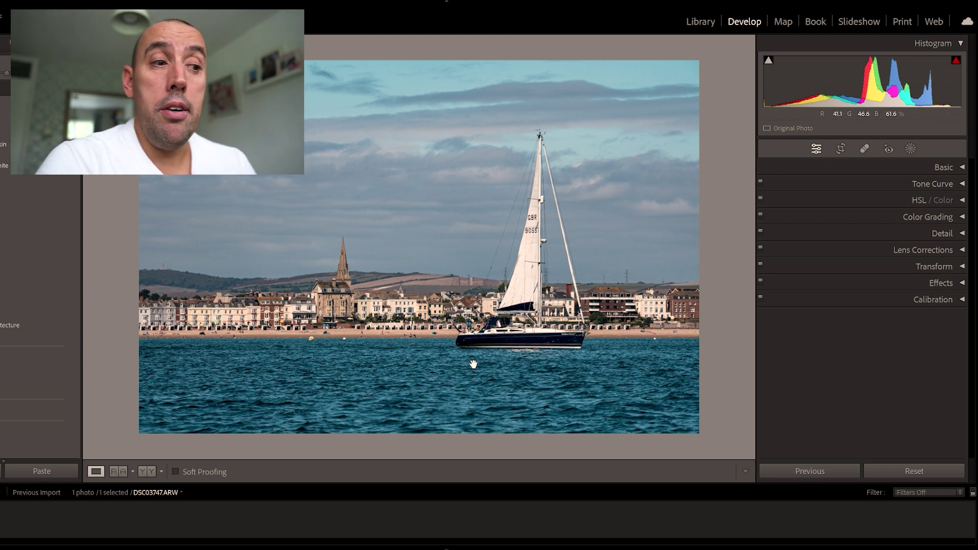
{"action": "key", "text": "y"}
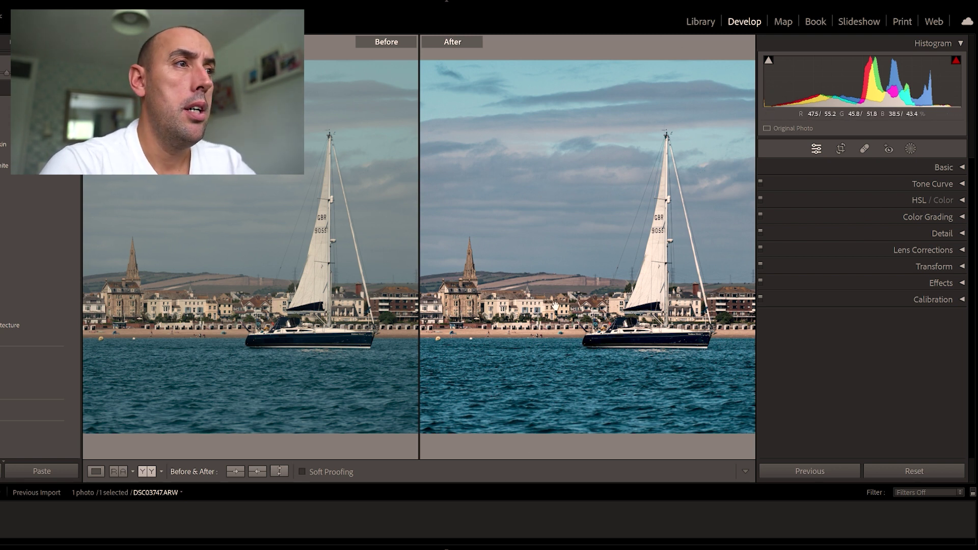
{"action": "key", "text": "y"}
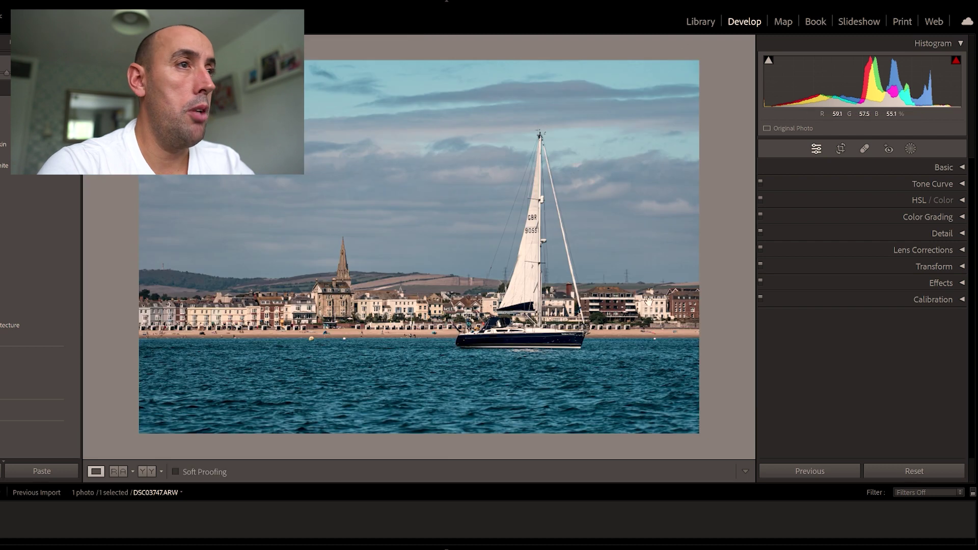
Turn on Remove Chromatic Aberration in the Lens Corrections profile settings, then collapse them
{"action": "left_click", "coordinate": [962, 251]}
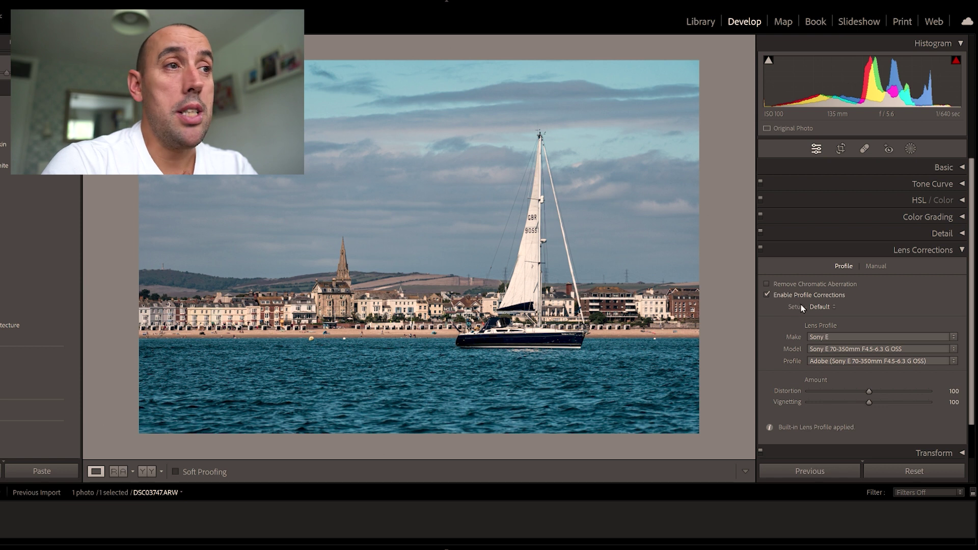
{"action": "left_click", "coordinate": [767, 283]}
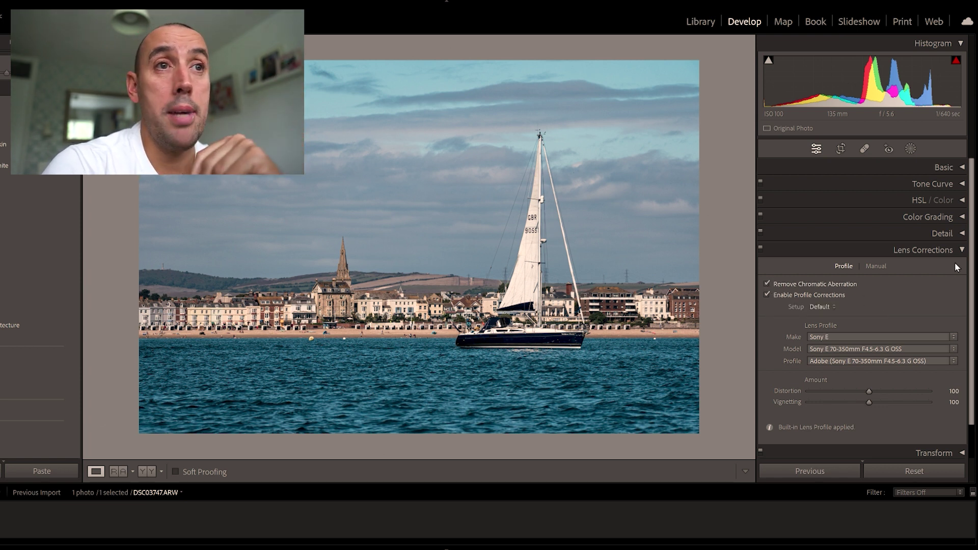
{"action": "left_click", "coordinate": [963, 250]}
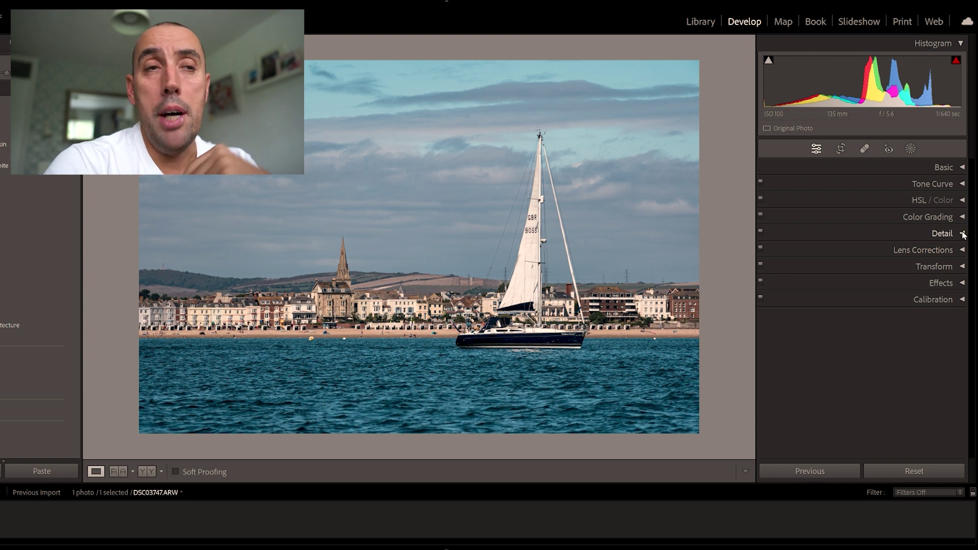
Open the Detail settings and raise the sharpening amount to 90, judging it on a close-up of the boat
{"action": "left_click", "coordinate": [962, 233]}
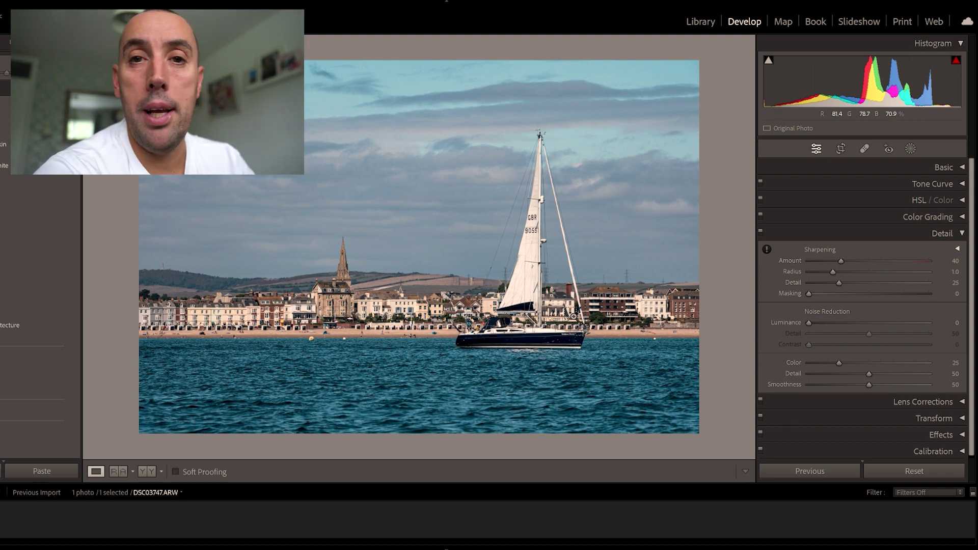
{"action": "left_click", "coordinate": [573, 317]}
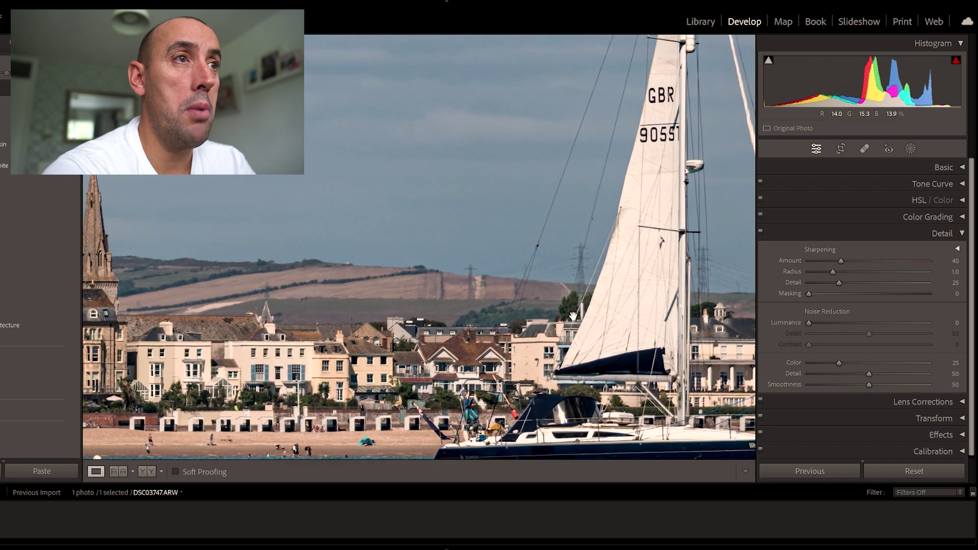
{"action": "left_click_drag", "start_coordinate": [616, 298], "coordinate": [469, 254]}
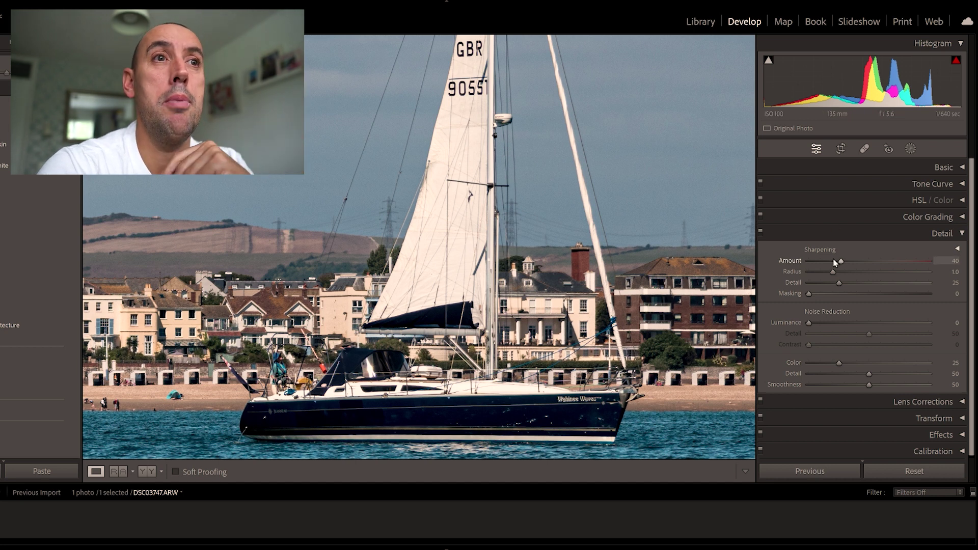
{"action": "left_click_drag", "start_coordinate": [841, 261], "coordinate": [845, 260]}
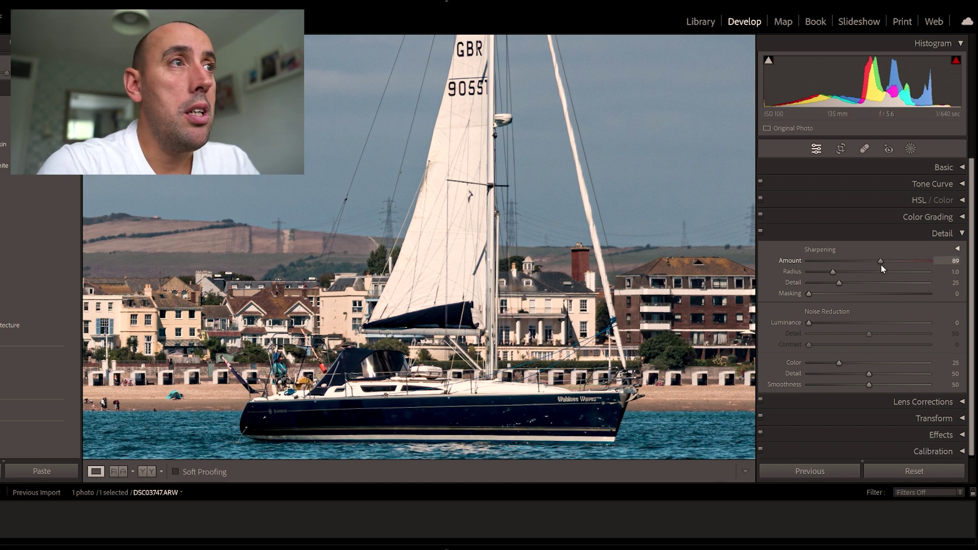
{"action": "left_click_drag", "start_coordinate": [879, 260], "coordinate": [875, 261]}
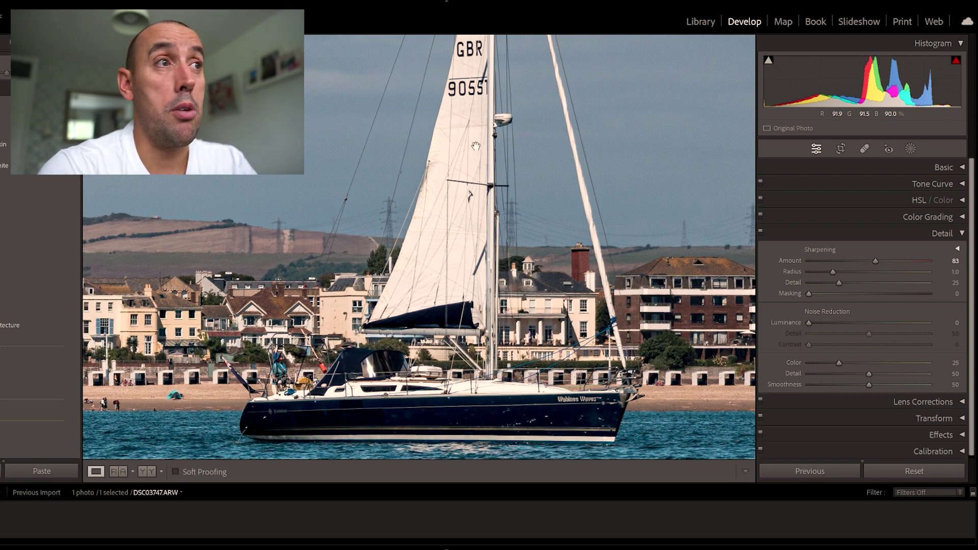
{"action": "scroll", "coordinate": [874, 263], "scroll_direction": "down", "scroll_amount": 5}
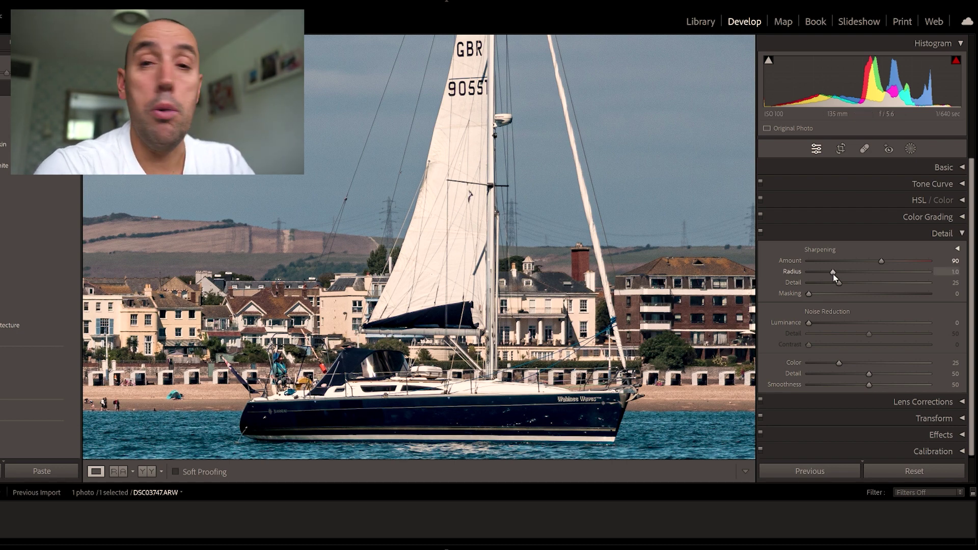
Set the sharpening radius to 1.7, using the grayscale edge preview to judge the effect
{"action": "mouse_move", "coordinate": [832, 273]}
{"action": "left_mouse_down"}
{"action": "mouse_move", "coordinate": [881, 270]}
{"action": "mouse_move", "coordinate": [835, 274]}
{"action": "left_mouse_up"}
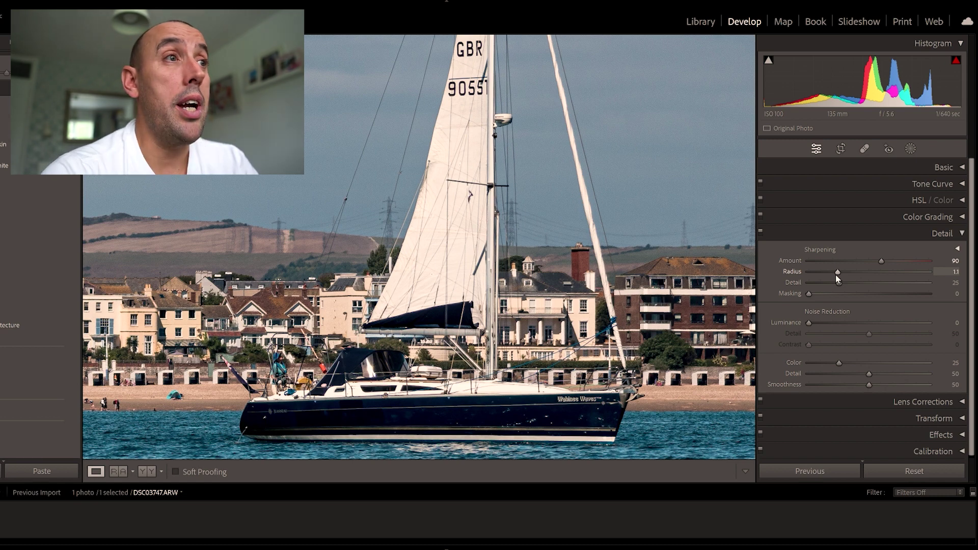
{"action": "left_click_drag", "start_coordinate": [837, 273], "coordinate": [864, 273]}
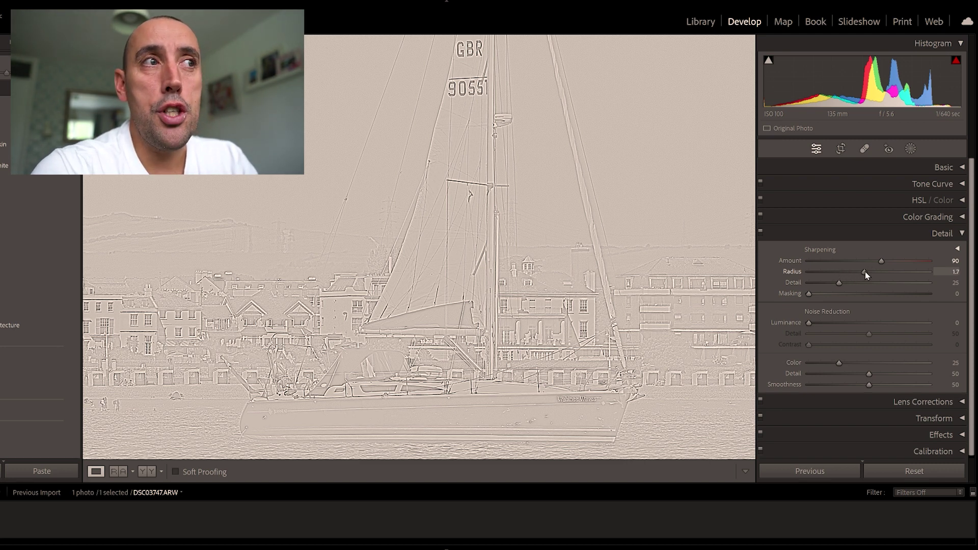
{"action": "left_click_drag", "start_coordinate": [866, 275], "coordinate": [866, 272]}
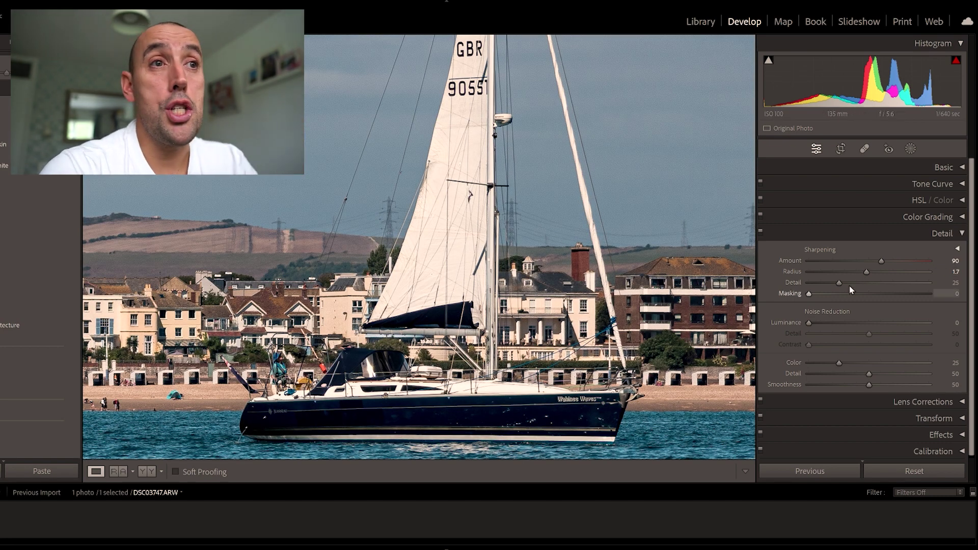
Set the sharpening detail to 45 with the edge preview and raise the masking to 90
{"action": "key", "text": "alt"}
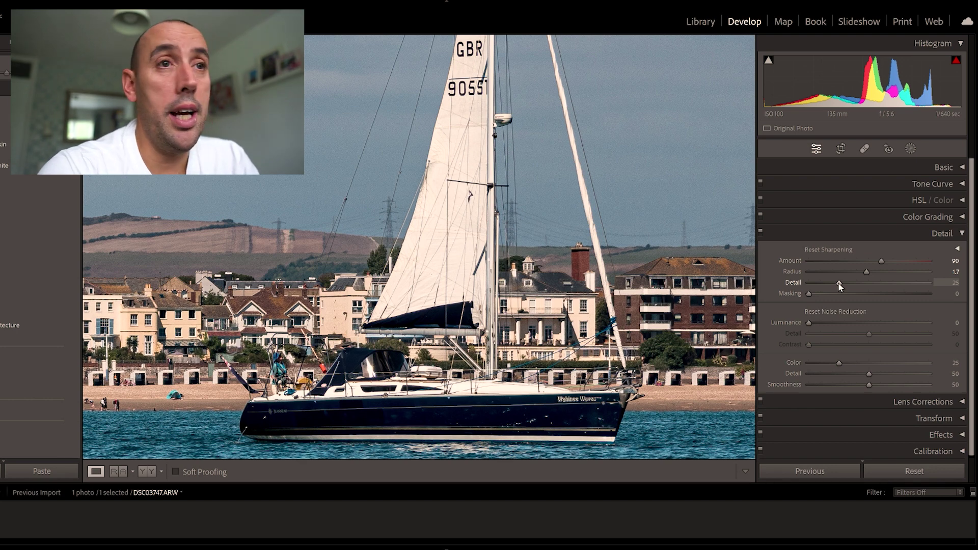
{"action": "left_click_drag", "start_coordinate": [838, 282], "coordinate": [869, 316]}
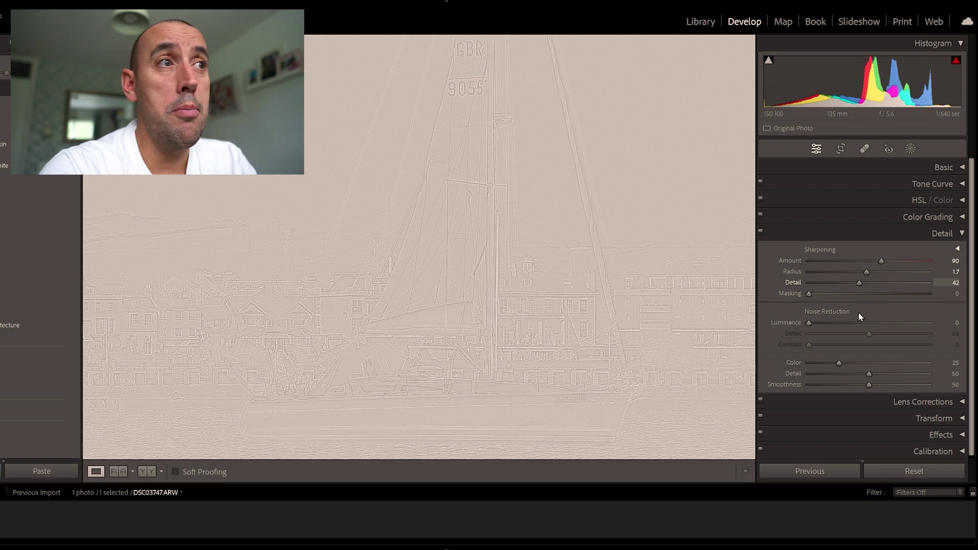
{"action": "left_click_drag", "start_coordinate": [868, 311], "coordinate": [863, 312]}
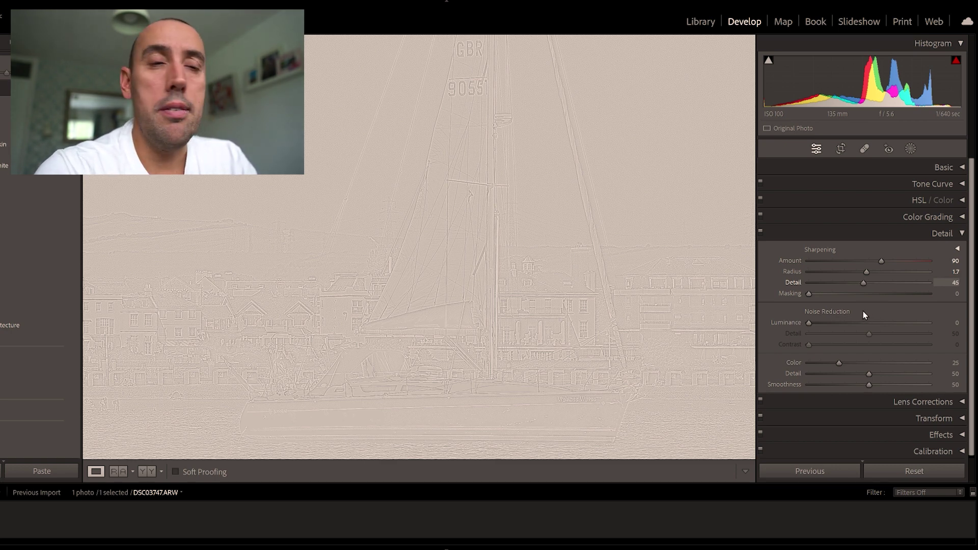
{"action": "left_click_drag", "start_coordinate": [863, 311], "coordinate": [863, 310]}
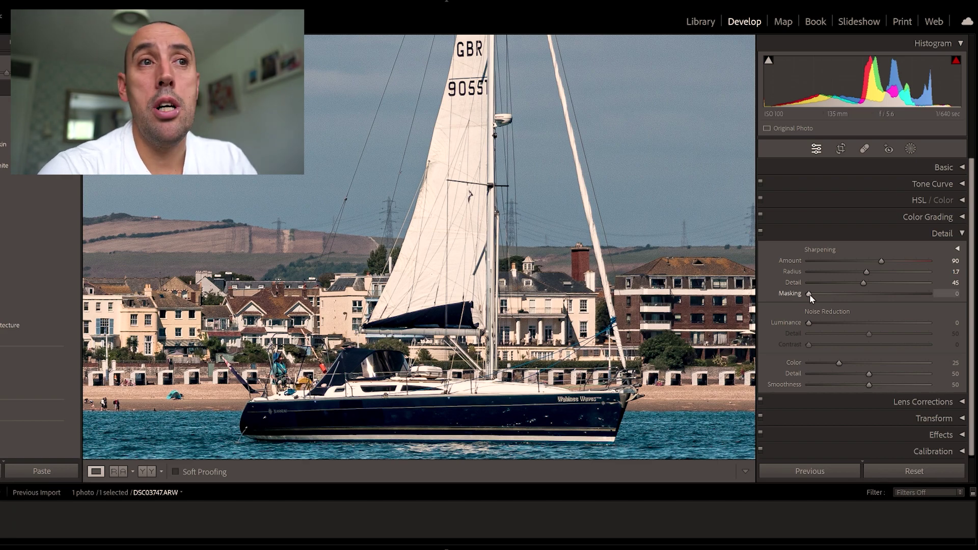
{"action": "left_click_drag", "start_coordinate": [809, 295], "coordinate": [920, 299]}
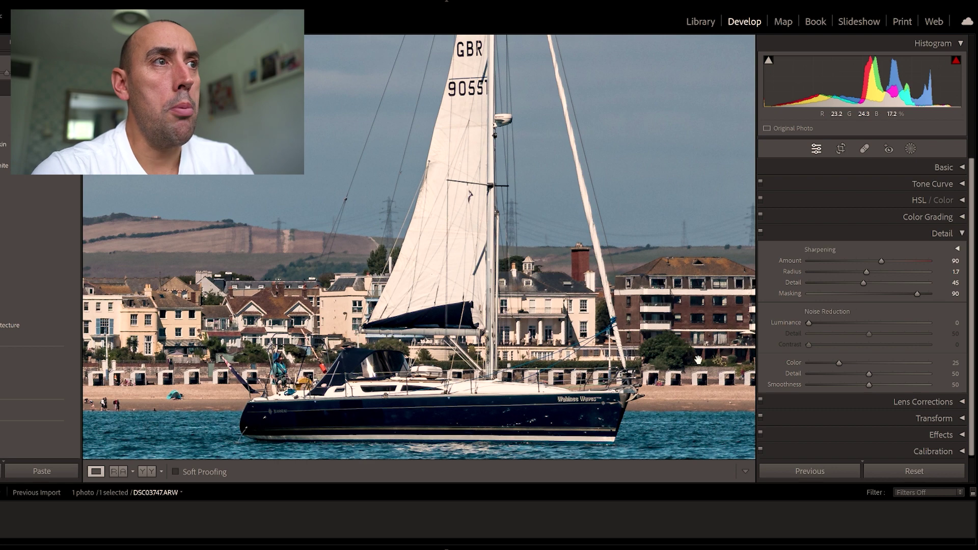
Set the luminance noise reduction to 55, checking the sky around the sail in the grayscale preview
{"action": "left_click_drag", "start_coordinate": [623, 213], "coordinate": [594, 328]}
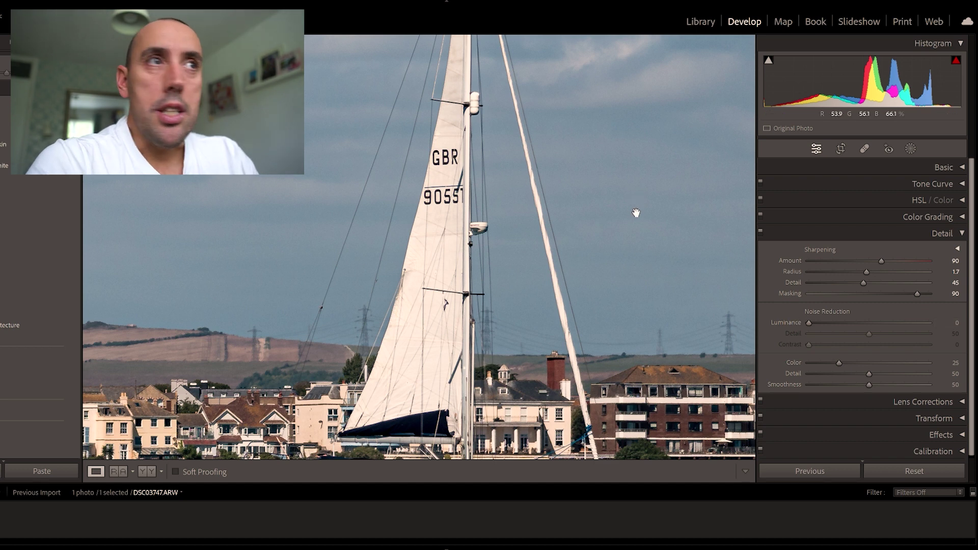
{"action": "left_click_drag", "start_coordinate": [635, 212], "coordinate": [592, 264]}
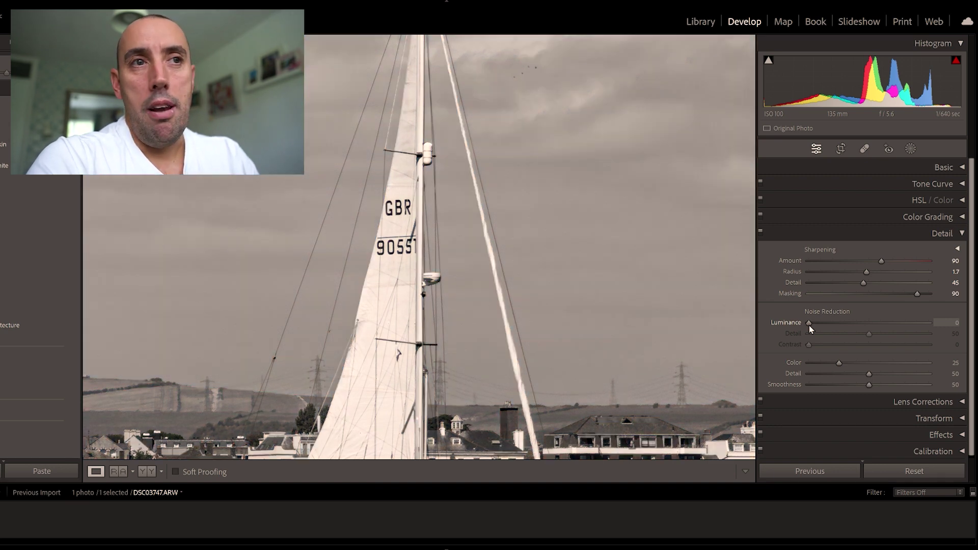
{"action": "left_click_drag", "start_coordinate": [810, 327], "coordinate": [871, 325]}
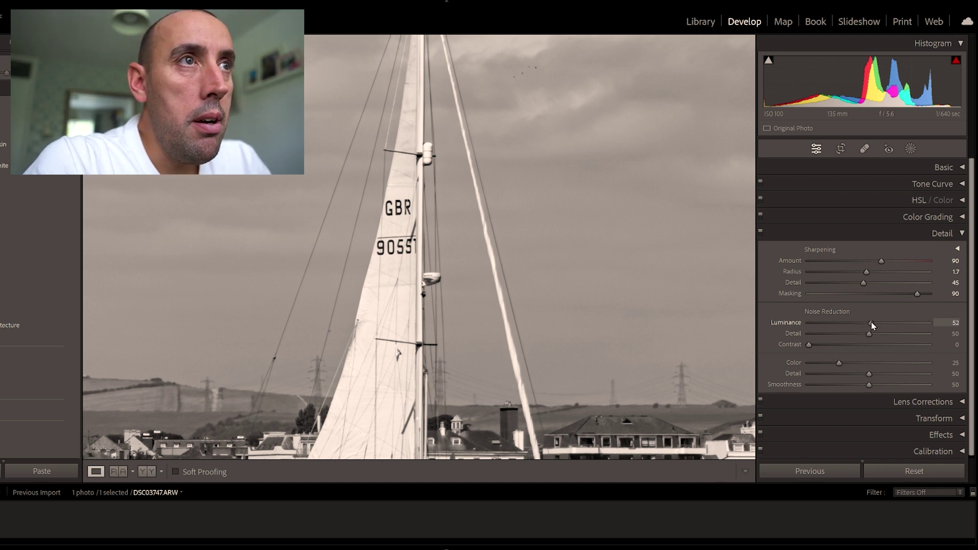
{"action": "left_click_drag", "start_coordinate": [875, 326], "coordinate": [876, 326]}
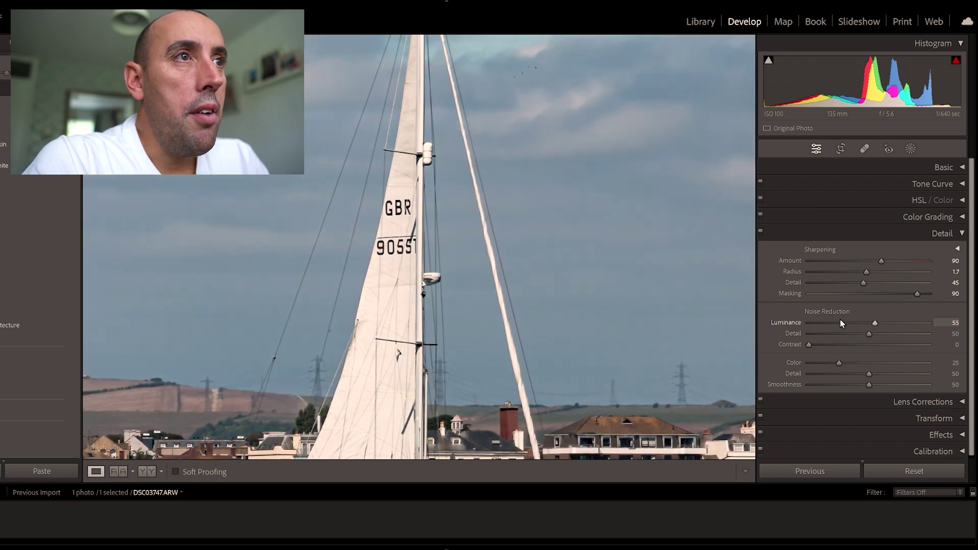
Set the luminance noise reduction's contrast to 28 and collapse the Detail settings
{"action": "left_click_drag", "start_coordinate": [639, 296], "coordinate": [640, 222]}
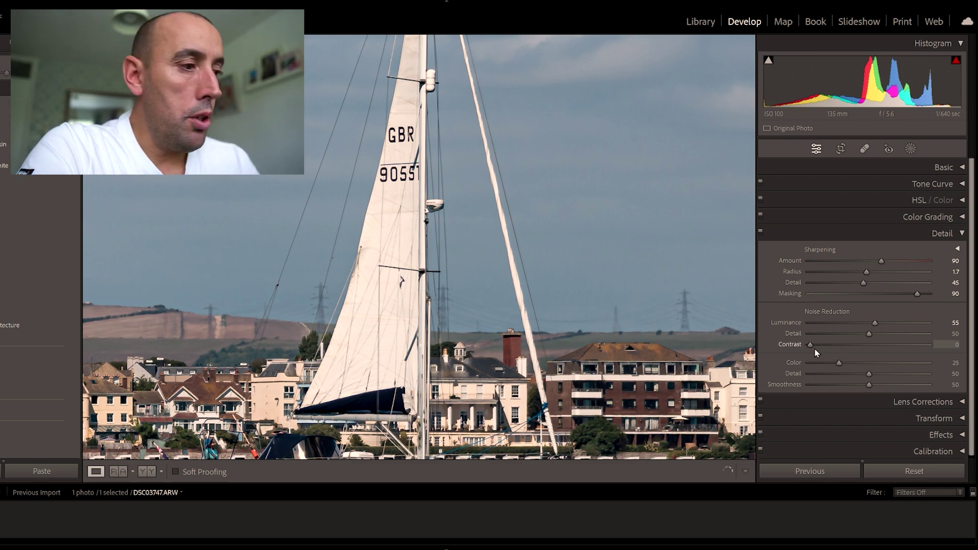
{"action": "mouse_move", "coordinate": [835, 347]}
{"action": "left_mouse_down"}
{"action": "mouse_move", "coordinate": [826, 356]}
{"action": "mouse_move", "coordinate": [889, 359]}
{"action": "mouse_move", "coordinate": [826, 357]}
{"action": "mouse_move", "coordinate": [855, 356]}
{"action": "mouse_move", "coordinate": [845, 358]}
{"action": "left_mouse_up"}
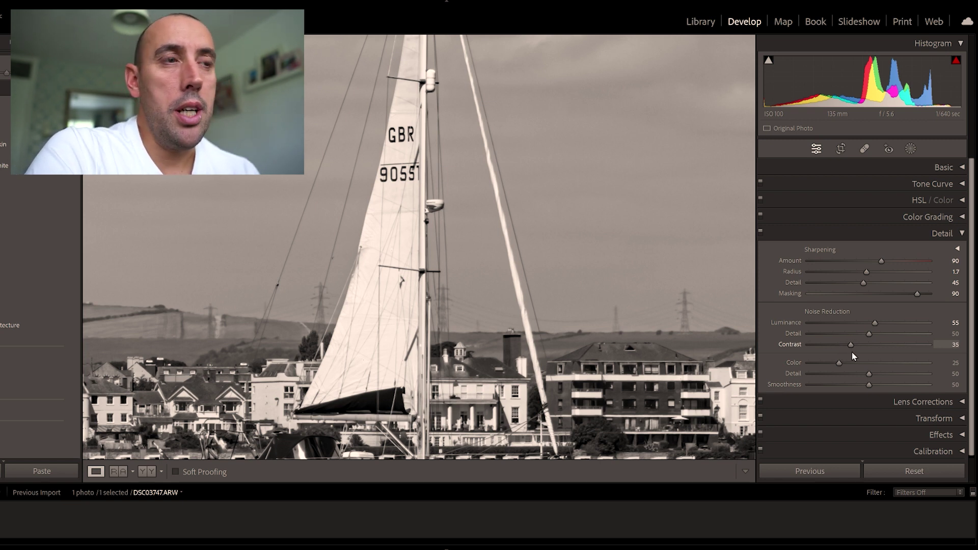
{"action": "mouse_move", "coordinate": [851, 353]}
{"action": "left_mouse_down"}
{"action": "mouse_move", "coordinate": [826, 353]}
{"action": "mouse_move", "coordinate": [866, 350]}
{"action": "mouse_move", "coordinate": [803, 343]}
{"action": "mouse_move", "coordinate": [842, 340]}
{"action": "left_mouse_up"}
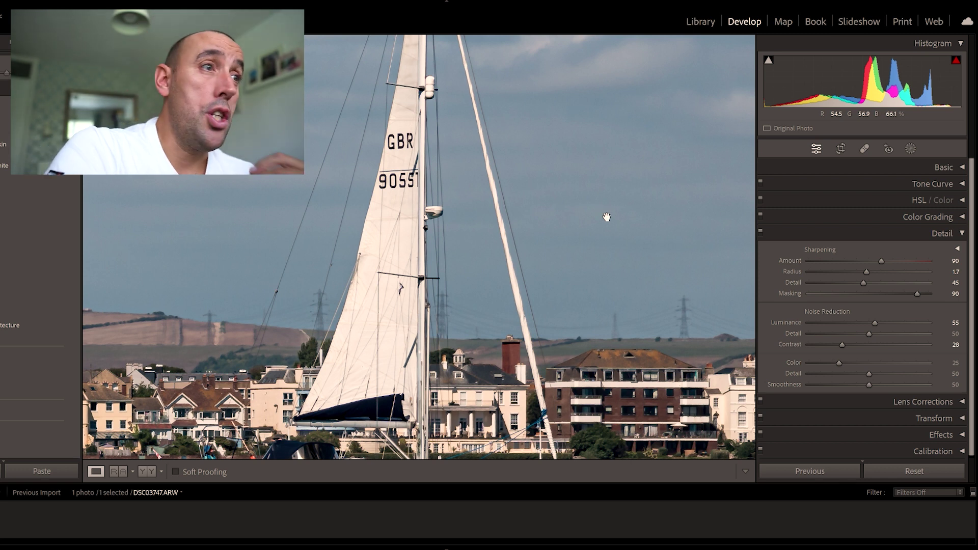
{"action": "left_click", "coordinate": [960, 234]}
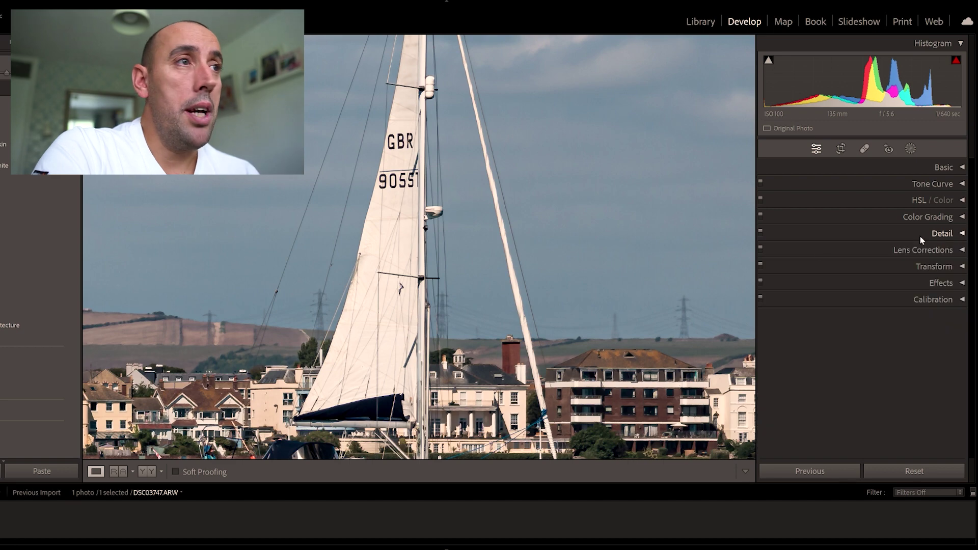
Show the whole photo again and check the sharpened, noise-reduced result against the original side by side
{"action": "left_click", "coordinate": [747, 257]}
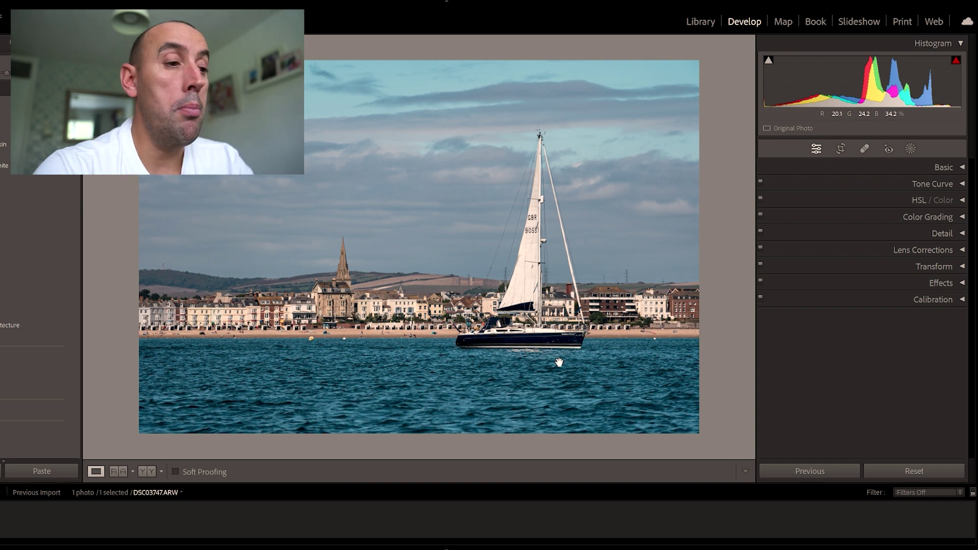
{"action": "key", "text": "y"}
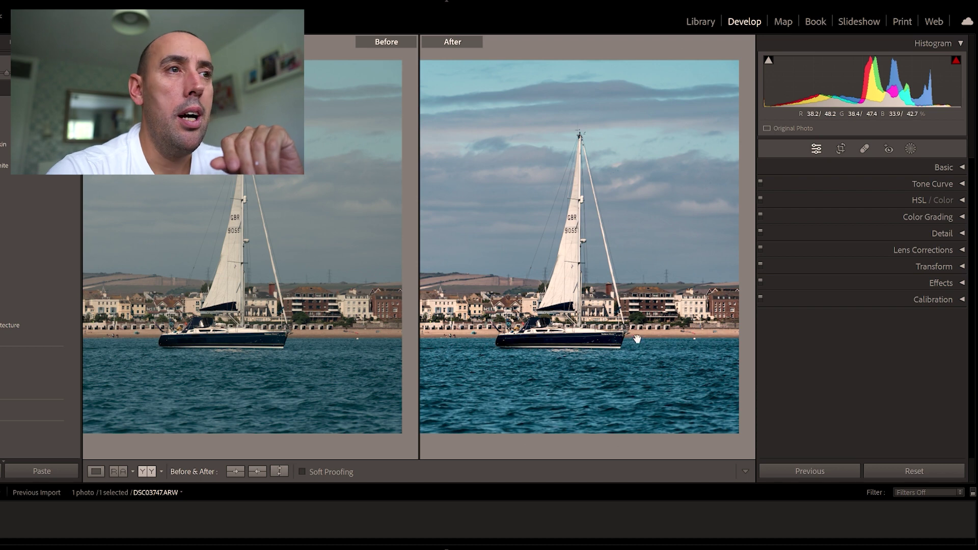
{"action": "key", "text": "y"}
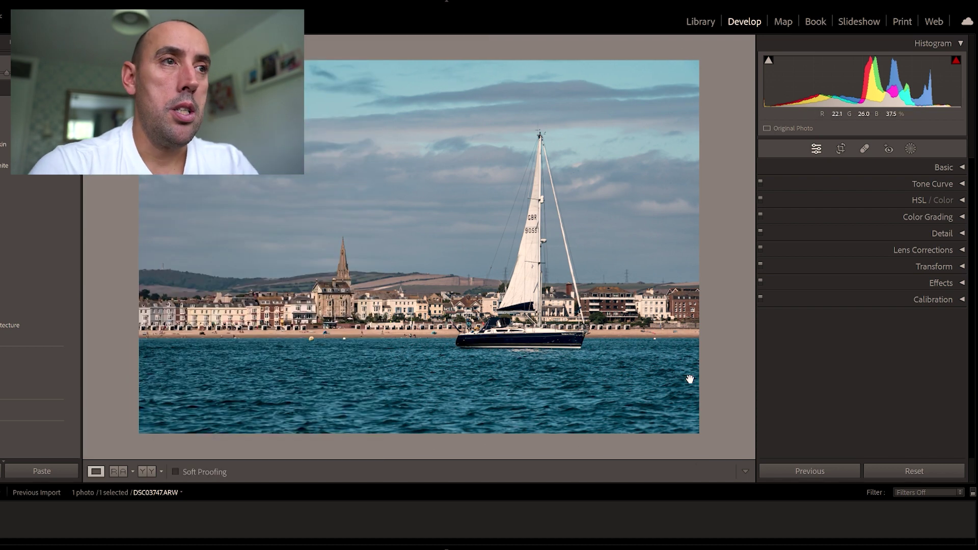
Open the HSL saturation settings and lower the blue saturation to -26
{"action": "left_click", "coordinate": [962, 202]}
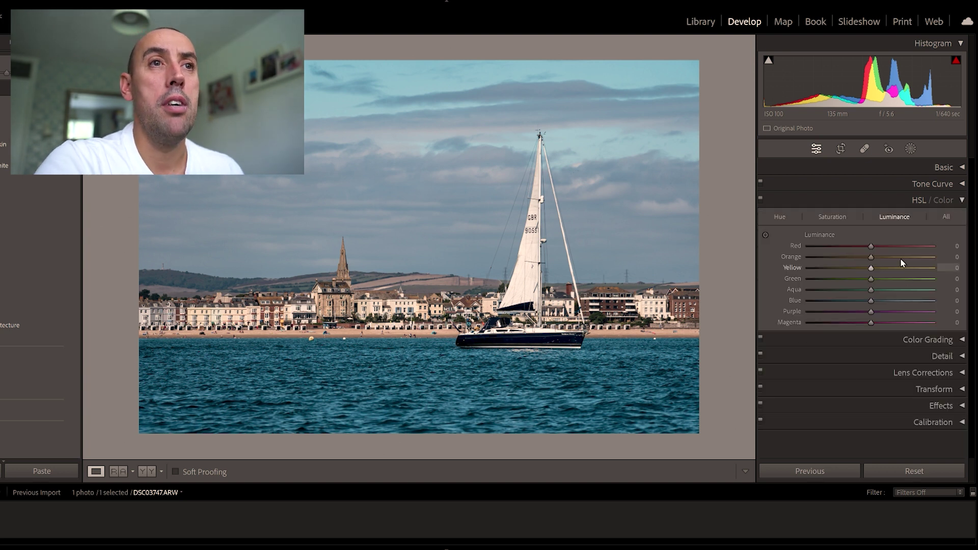
{"action": "left_click", "coordinate": [836, 217]}
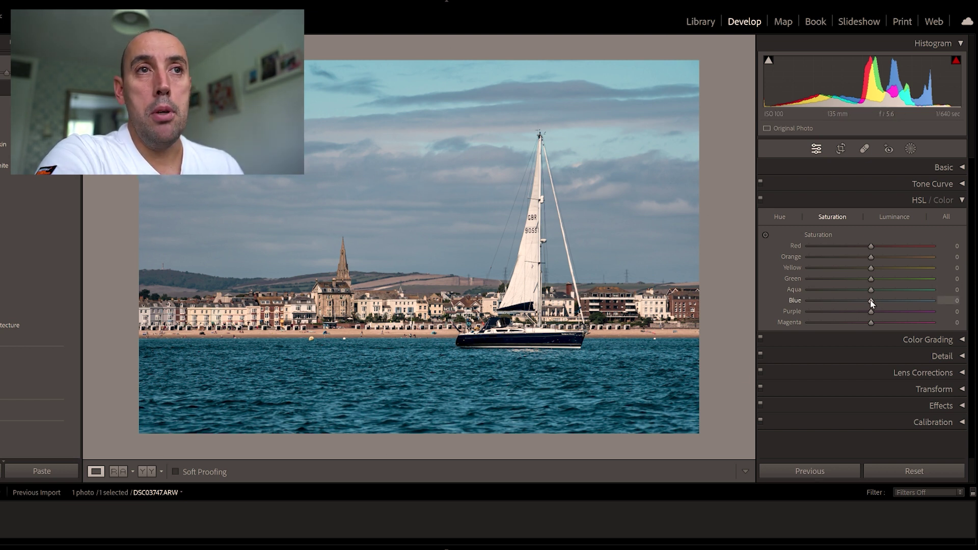
{"action": "left_click_drag", "start_coordinate": [870, 301], "coordinate": [853, 302]}
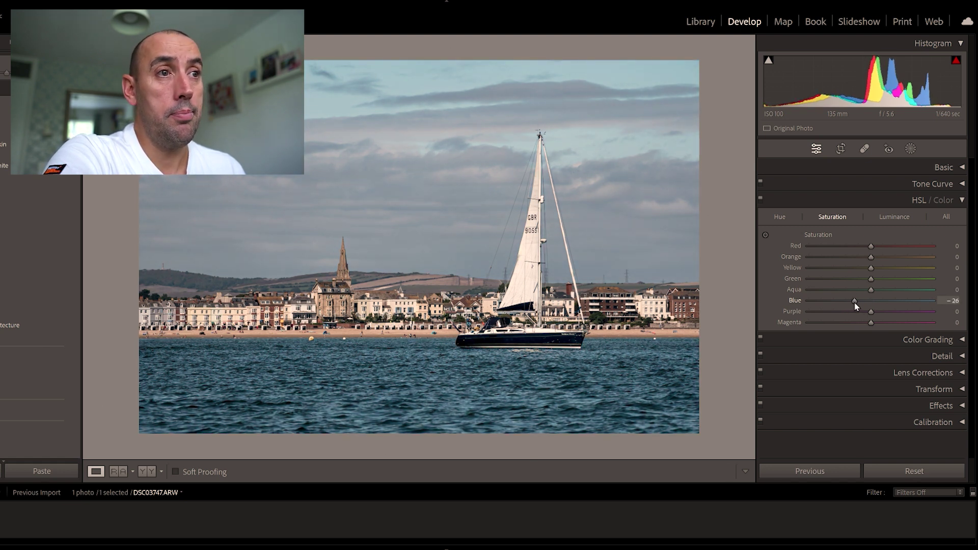
{"action": "mouse_move", "coordinate": [855, 304]}
{"action": "left_mouse_down"}
{"action": "mouse_move", "coordinate": [785, 320]}
{"action": "mouse_move", "coordinate": [871, 301]}
{"action": "mouse_move", "coordinate": [826, 286]}
{"action": "mouse_move", "coordinate": [812, 290]}
{"action": "mouse_move", "coordinate": [854, 298]}
{"action": "mouse_move", "coordinate": [787, 307]}
{"action": "mouse_move", "coordinate": [875, 298]}
{"action": "mouse_move", "coordinate": [842, 302]}
{"action": "mouse_move", "coordinate": [854, 301]}
{"action": "left_mouse_up"}
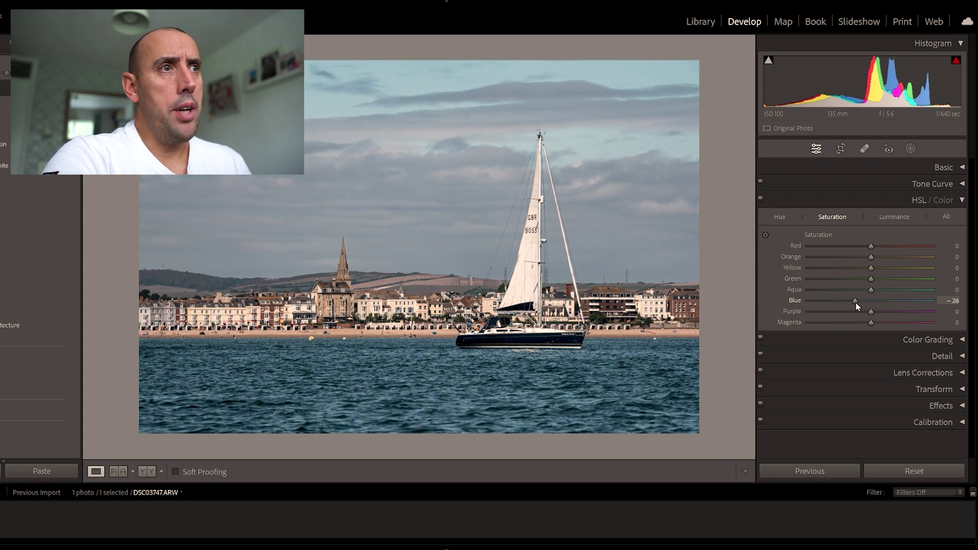
Set the blue saturation to -20 and the orange saturation to +11
{"action": "mouse_move", "coordinate": [855, 302]}
{"action": "left_mouse_down"}
{"action": "mouse_move", "coordinate": [909, 301]}
{"action": "mouse_move", "coordinate": [857, 301]}
{"action": "left_mouse_up"}
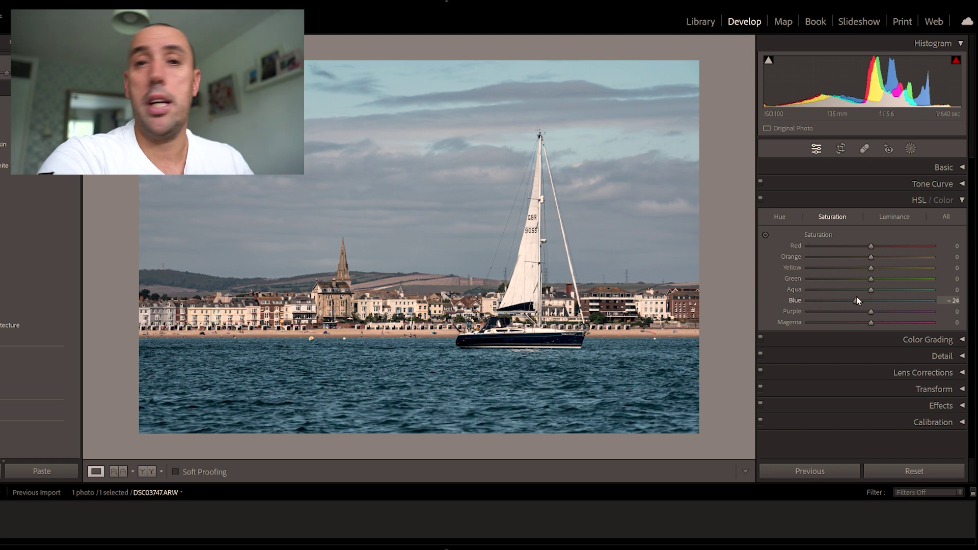
{"action": "mouse_move", "coordinate": [856, 302]}
{"action": "left_mouse_down"}
{"action": "mouse_move", "coordinate": [874, 301]}
{"action": "mouse_move", "coordinate": [858, 301]}
{"action": "left_mouse_up"}
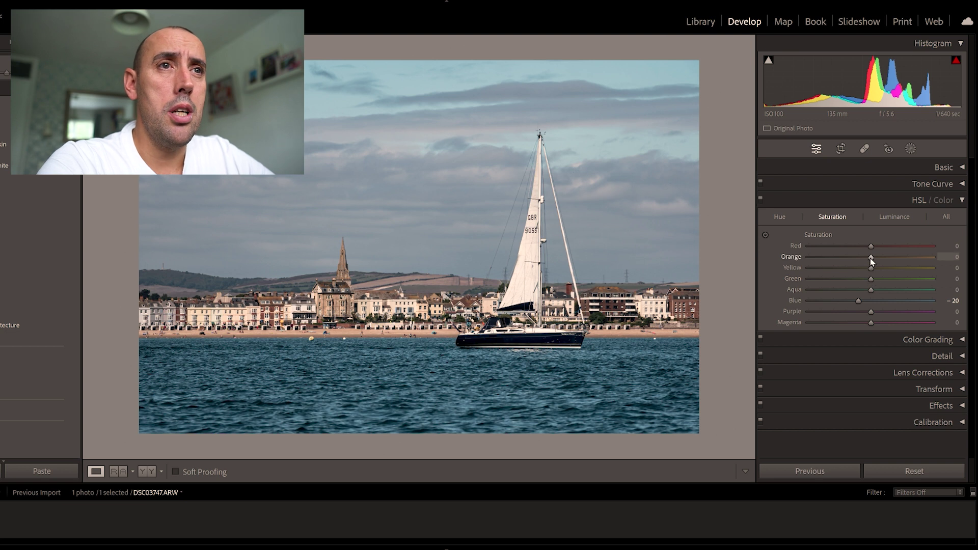
{"action": "mouse_move", "coordinate": [856, 263]}
{"action": "left_mouse_down"}
{"action": "mouse_move", "coordinate": [833, 264]}
{"action": "mouse_move", "coordinate": [886, 268]}
{"action": "mouse_move", "coordinate": [819, 273]}
{"action": "mouse_move", "coordinate": [909, 265]}
{"action": "mouse_move", "coordinate": [815, 277]}
{"action": "mouse_move", "coordinate": [890, 275]}
{"action": "mouse_move", "coordinate": [844, 266]}
{"action": "left_mouse_up"}
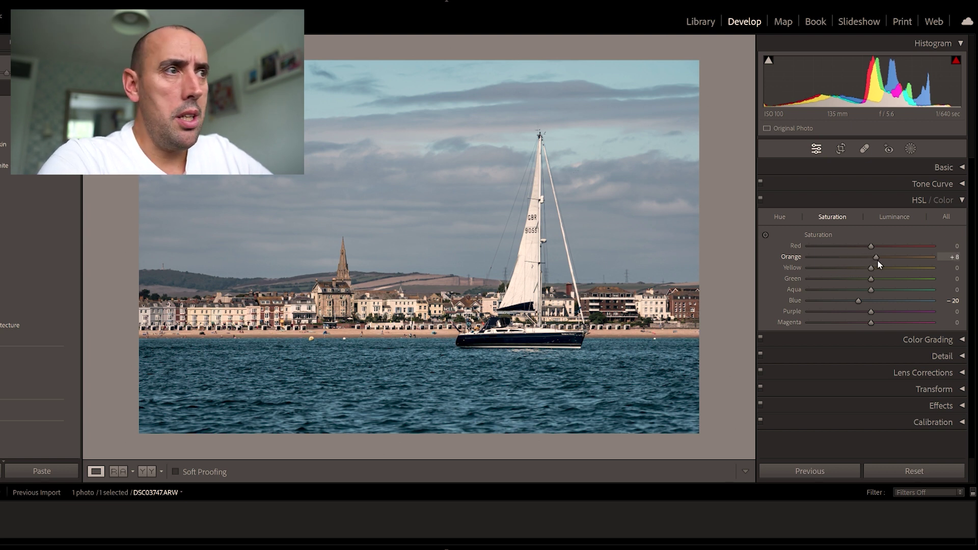
{"action": "left_click_drag", "start_coordinate": [877, 259], "coordinate": [882, 259]}
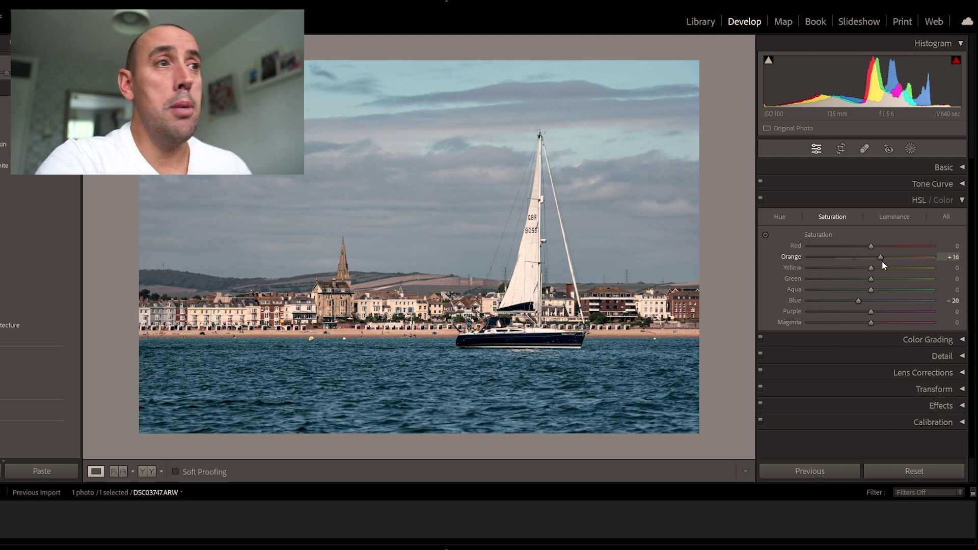
{"action": "left_click_drag", "start_coordinate": [881, 261], "coordinate": [879, 262]}
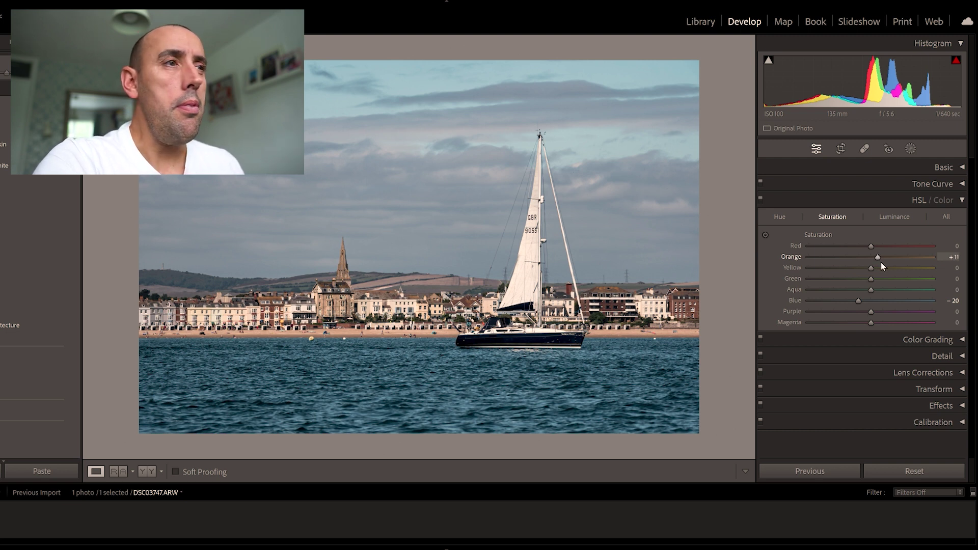
Open the HSL luminance settings and raise the blue luminance to +48 and the aqua luminance to +45
{"action": "left_click", "coordinate": [893, 218]}
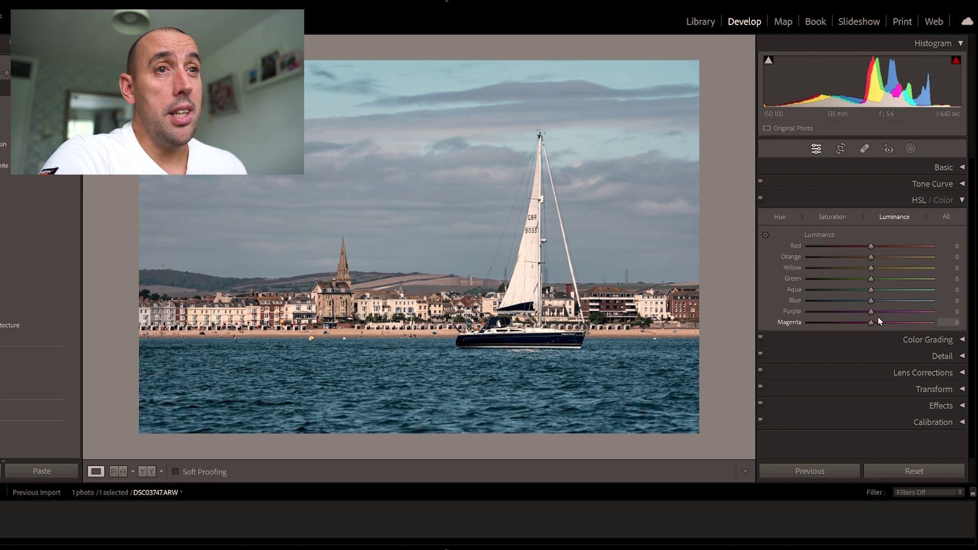
{"action": "left_click_drag", "start_coordinate": [873, 304], "coordinate": [899, 304]}
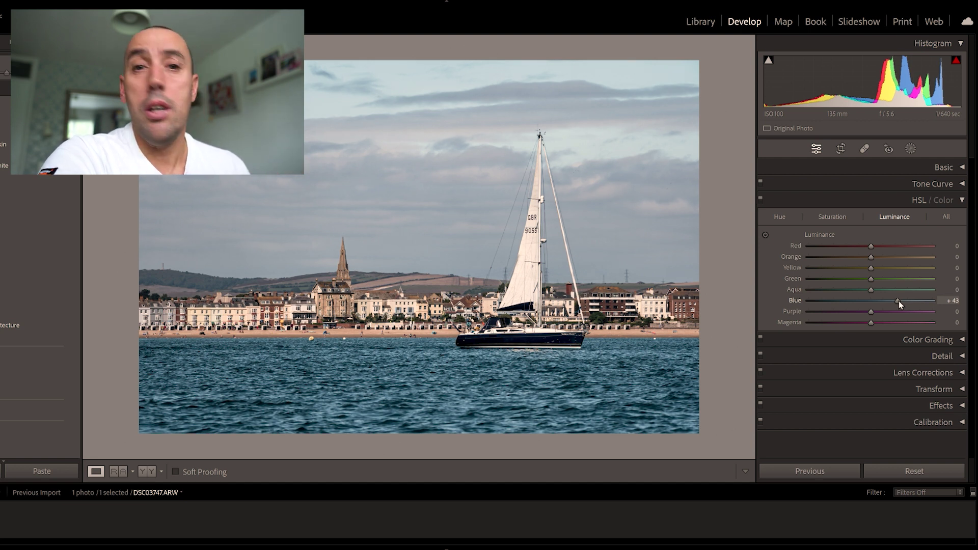
{"action": "left_click_drag", "start_coordinate": [899, 301], "coordinate": [902, 301]}
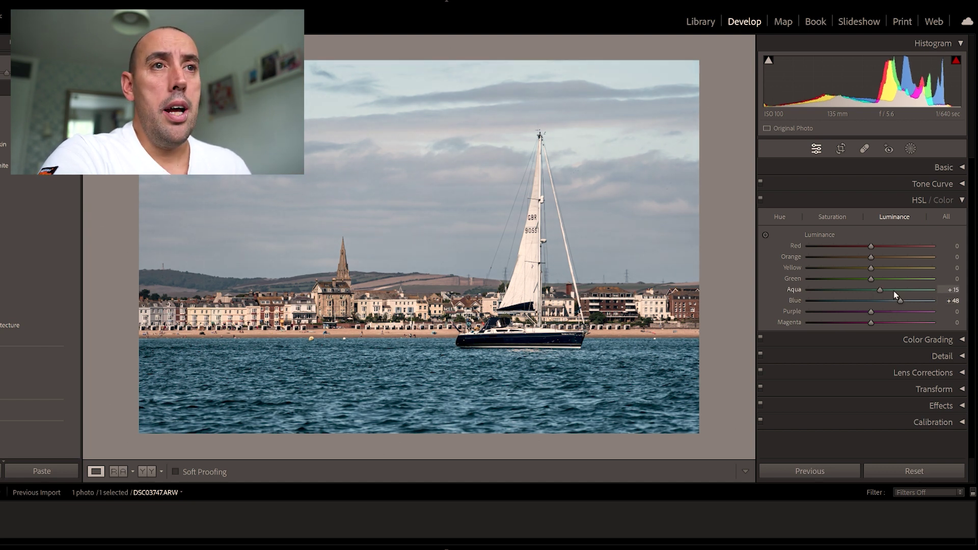
{"action": "mouse_move", "coordinate": [893, 291]}
{"action": "left_mouse_down"}
{"action": "mouse_move", "coordinate": [857, 297]}
{"action": "mouse_move", "coordinate": [907, 288]}
{"action": "mouse_move", "coordinate": [922, 297]}
{"action": "mouse_move", "coordinate": [899, 296]}
{"action": "left_mouse_up"}
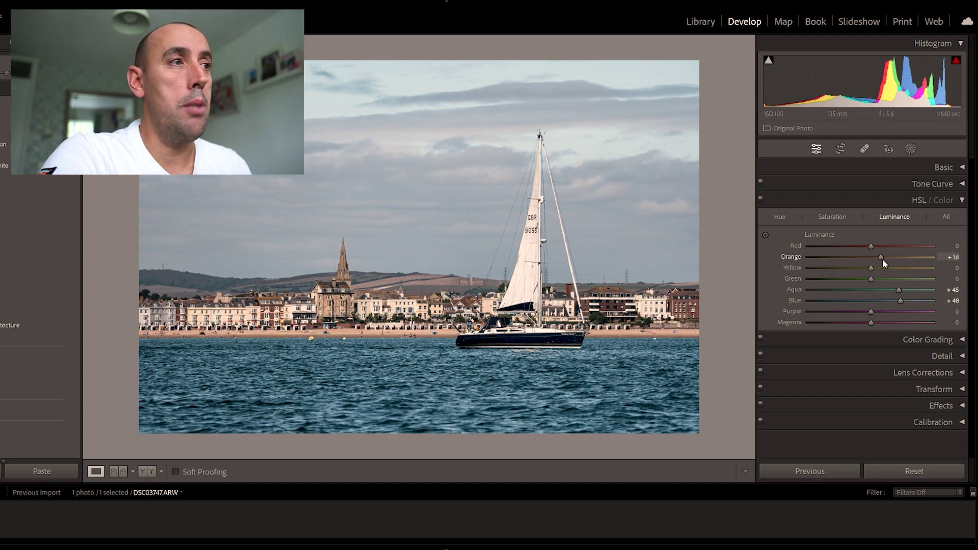
Set the orange luminance to -30, and try a higher red luminance before returning it to 0
{"action": "mouse_move", "coordinate": [883, 259]}
{"action": "left_mouse_down"}
{"action": "mouse_move", "coordinate": [821, 262]}
{"action": "mouse_move", "coordinate": [906, 255]}
{"action": "mouse_move", "coordinate": [838, 262]}
{"action": "mouse_move", "coordinate": [895, 259]}
{"action": "left_mouse_up"}
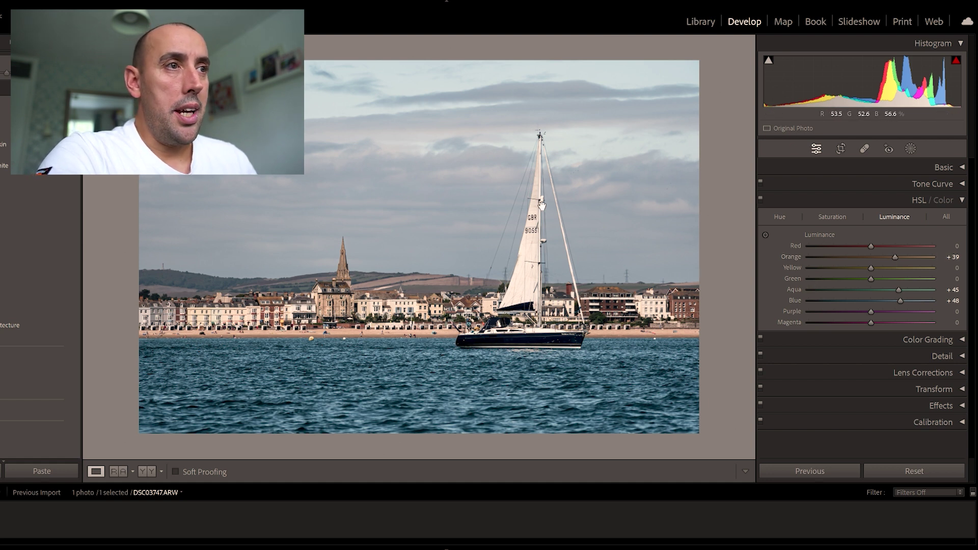
{"action": "left_click_drag", "start_coordinate": [894, 258], "coordinate": [910, 261]}
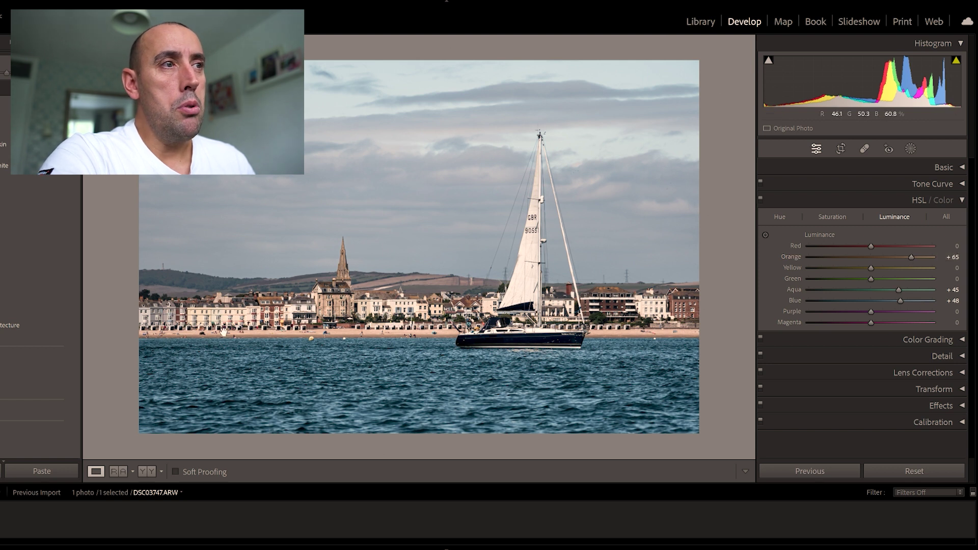
{"action": "left_click_drag", "start_coordinate": [911, 258], "coordinate": [858, 267]}
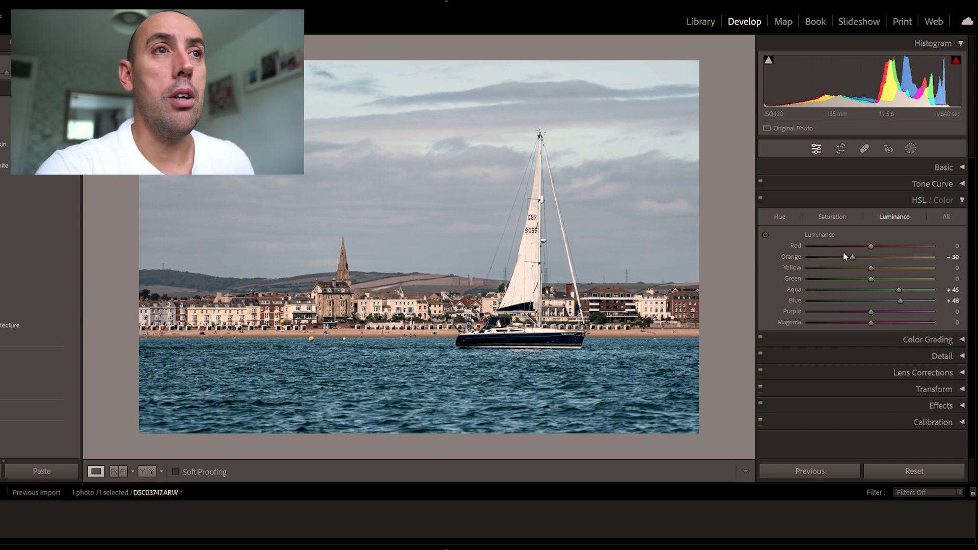
{"action": "left_click_drag", "start_coordinate": [858, 247], "coordinate": [878, 253]}
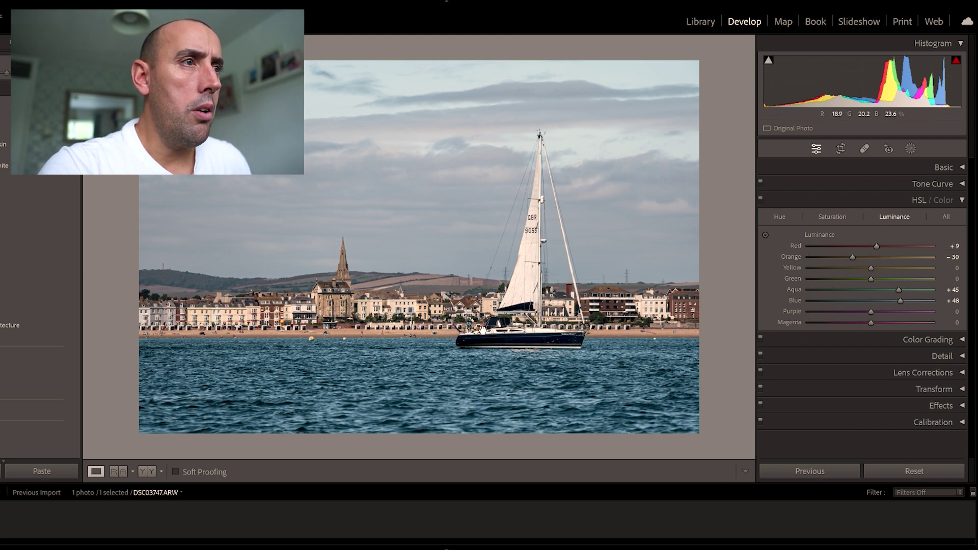
{"action": "mouse_move", "coordinate": [879, 246]}
{"action": "left_mouse_down"}
{"action": "mouse_move", "coordinate": [890, 253]}
{"action": "mouse_move", "coordinate": [838, 255]}
{"action": "mouse_move", "coordinate": [867, 259]}
{"action": "mouse_move", "coordinate": [869, 248]}
{"action": "left_mouse_up"}
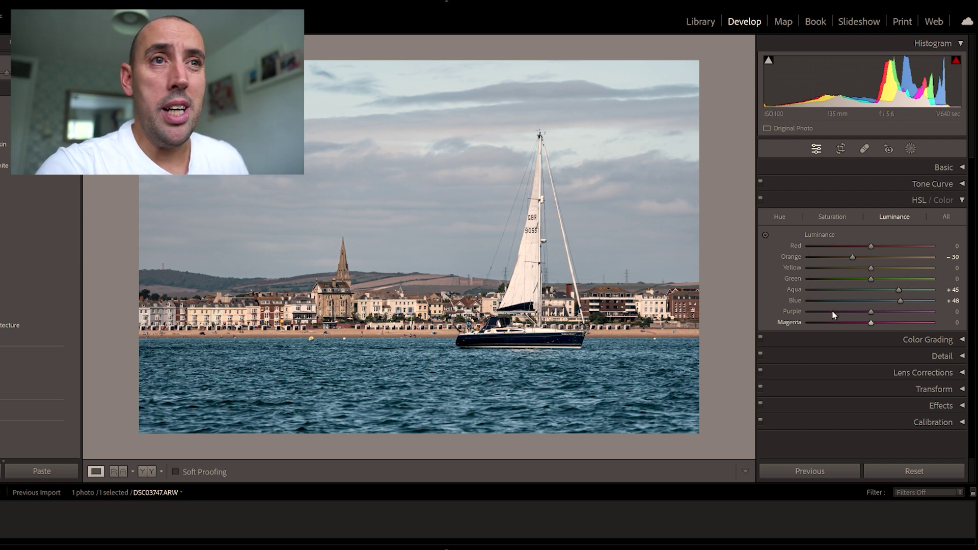
Set the aqua hue to -3 after trying a blue hue shift, and collapse the HSL settings
{"action": "left_click", "coordinate": [780, 220]}
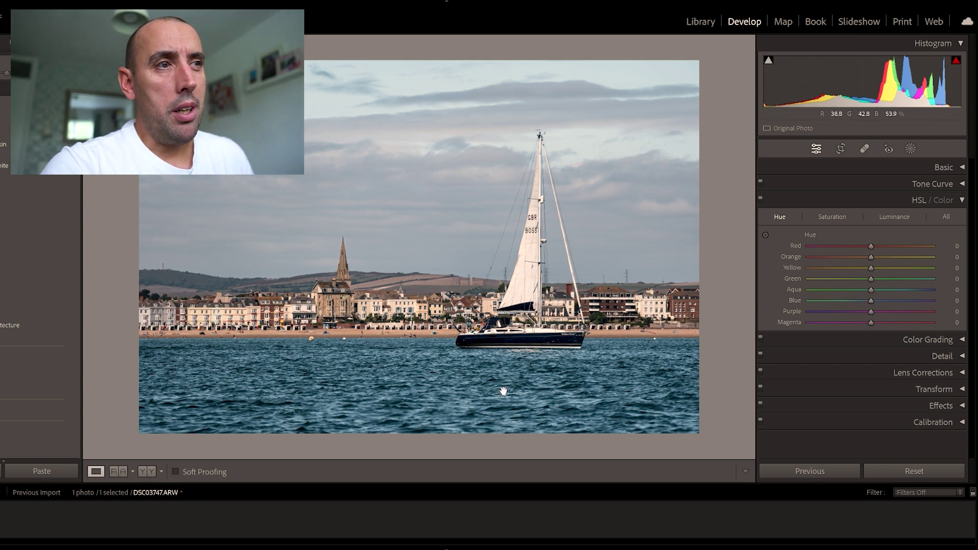
{"action": "mouse_move", "coordinate": [872, 302]}
{"action": "left_mouse_down"}
{"action": "mouse_move", "coordinate": [843, 301]}
{"action": "mouse_move", "coordinate": [893, 300]}
{"action": "mouse_move", "coordinate": [857, 294]}
{"action": "mouse_move", "coordinate": [870, 293]}
{"action": "left_mouse_up"}
{"action": "double_click", "coordinate": [859, 303]}
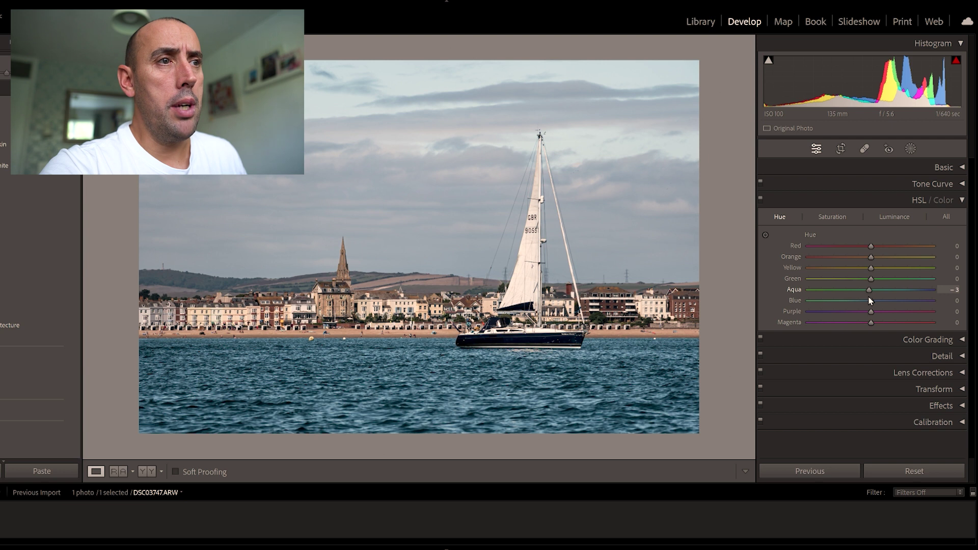
{"action": "left_click", "coordinate": [960, 201]}
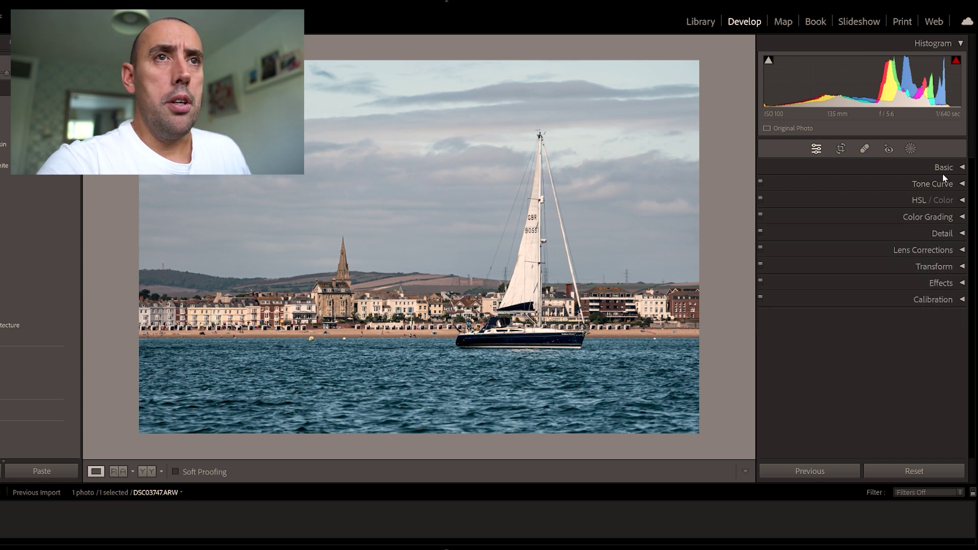
Create an automatic sky selection mask and shrink the list of masks to its compact form
{"action": "left_click", "coordinate": [910, 150]}
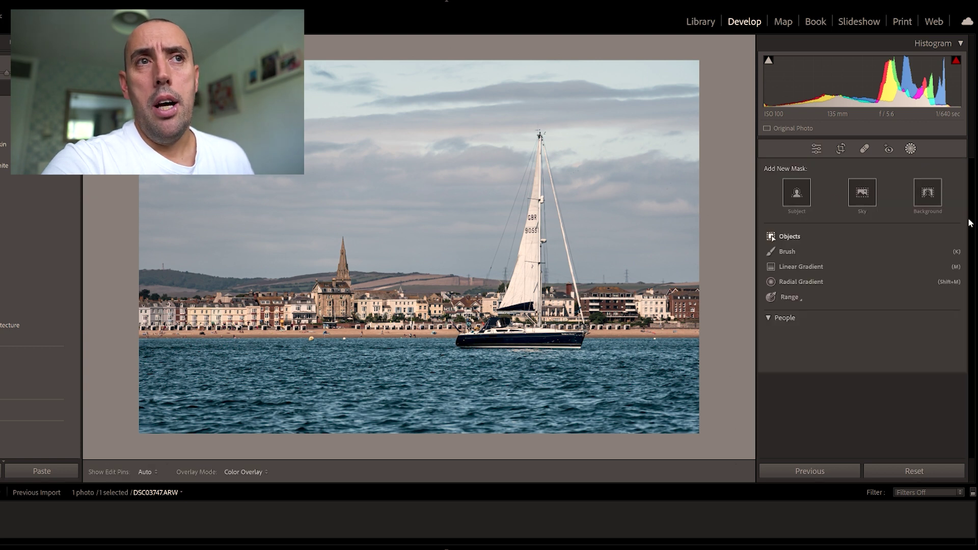
{"action": "left_click", "coordinate": [864, 196]}
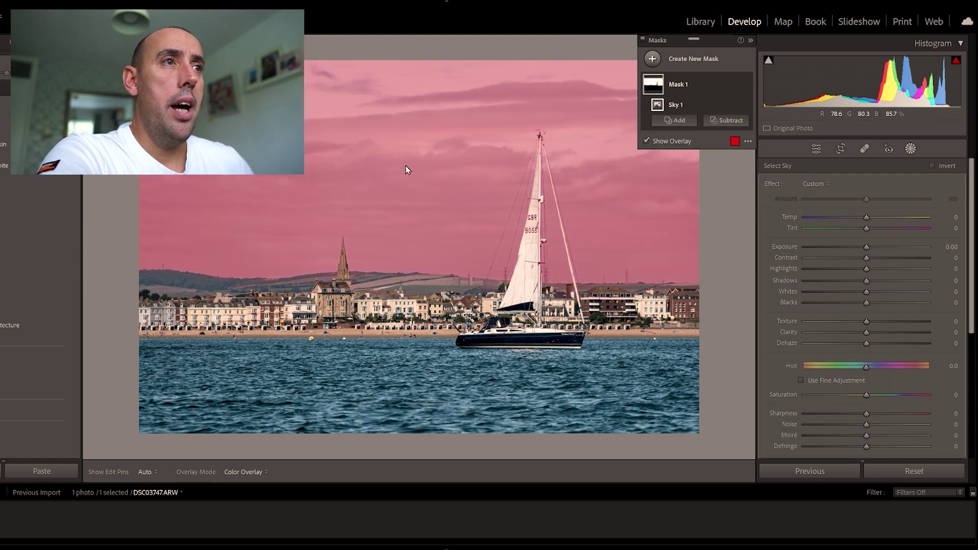
{"action": "left_click", "coordinate": [751, 40]}
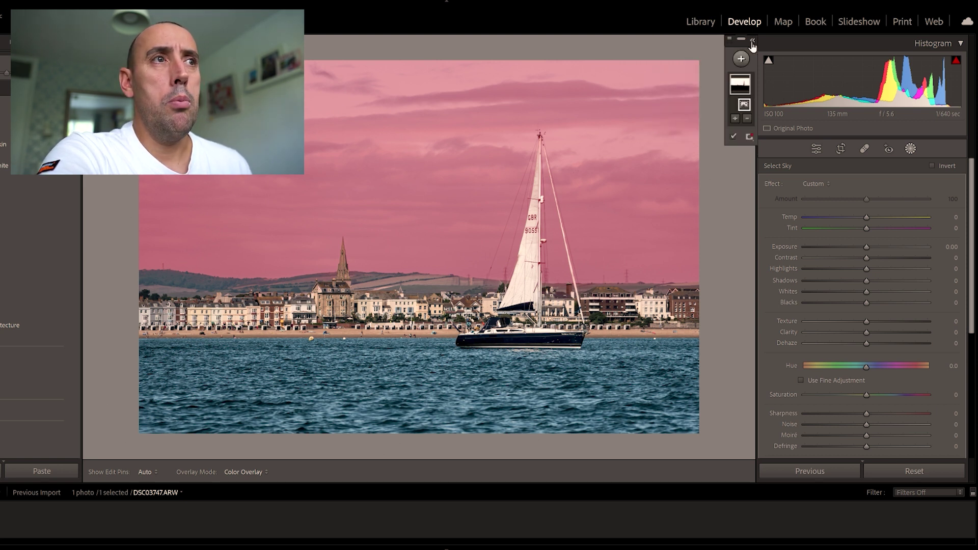
Try exposure, contrast and texture changes on the sky mask, resetting each one to 0
{"action": "left_click", "coordinate": [866, 247]}
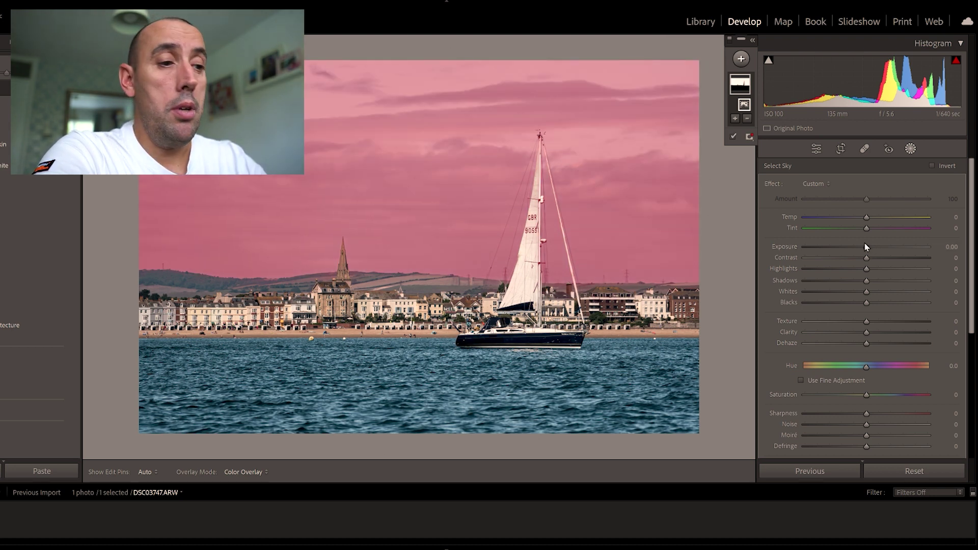
{"action": "left_click_drag", "start_coordinate": [864, 245], "coordinate": [873, 260]}
{"action": "double_click", "coordinate": [863, 248]}
{"action": "mouse_move", "coordinate": [866, 247]}
{"action": "left_mouse_down"}
{"action": "mouse_move", "coordinate": [855, 249]}
{"action": "mouse_move", "coordinate": [872, 263]}
{"action": "left_mouse_up"}
{"action": "double_click", "coordinate": [872, 260]}
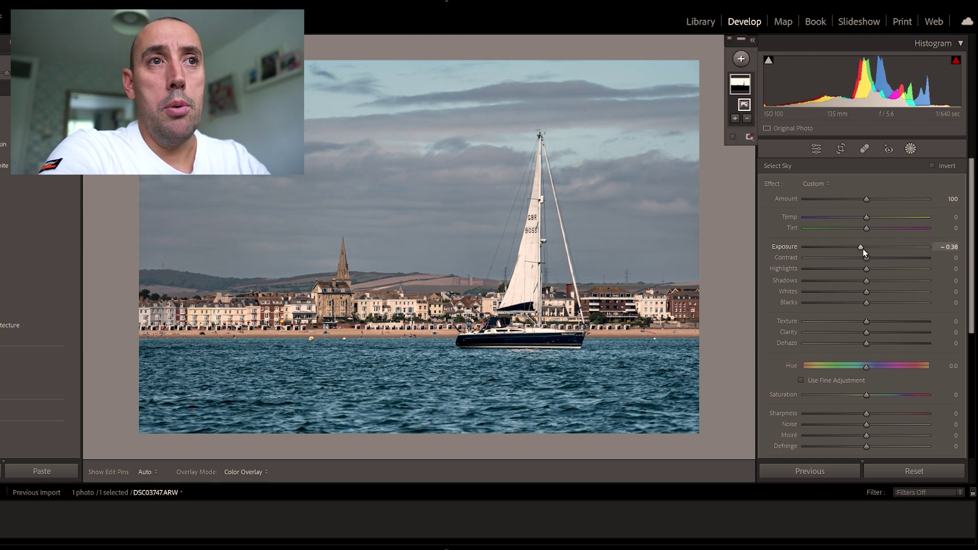
{"action": "double_click", "coordinate": [860, 248]}
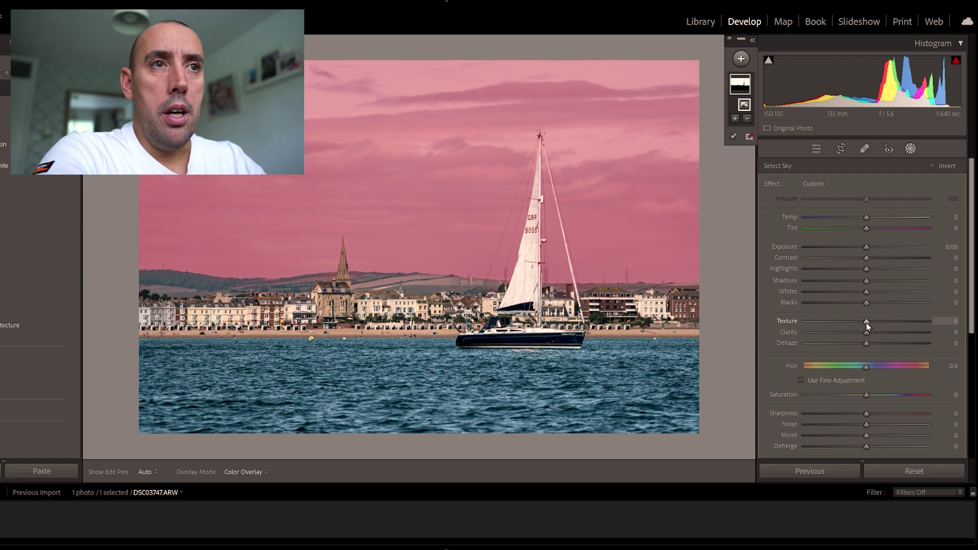
{"action": "mouse_move", "coordinate": [867, 325]}
{"action": "left_mouse_down"}
{"action": "mouse_move", "coordinate": [875, 327]}
{"action": "mouse_move", "coordinate": [869, 323]}
{"action": "left_mouse_up"}
{"action": "double_click", "coordinate": [869, 322]}
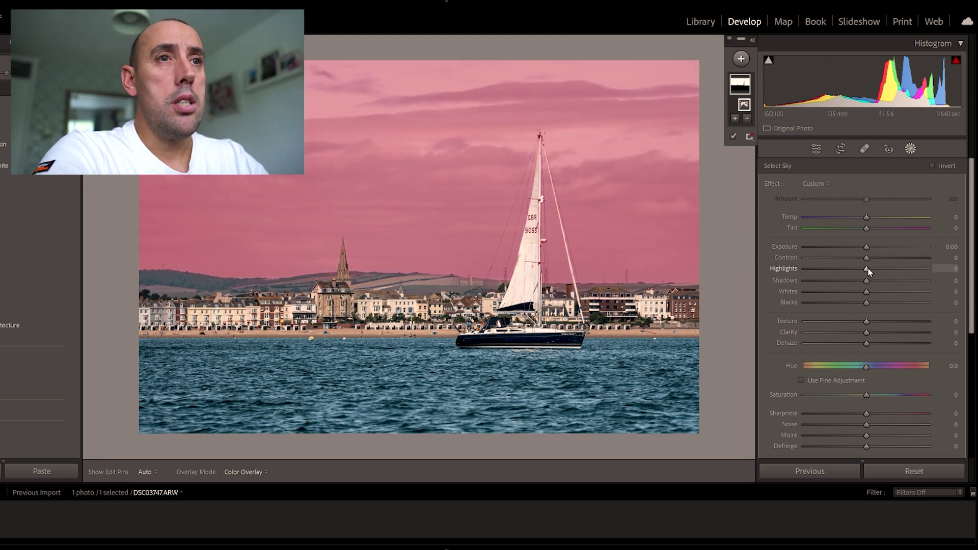
Set the sky mask's contrast to 25, highlights to -55, shadows to -48 and saturation to -24
{"action": "mouse_move", "coordinate": [867, 270]}
{"action": "left_mouse_down"}
{"action": "mouse_move", "coordinate": [830, 270]}
{"action": "mouse_move", "coordinate": [880, 282]}
{"action": "mouse_move", "coordinate": [831, 280]}
{"action": "mouse_move", "coordinate": [877, 263]}
{"action": "left_mouse_up"}
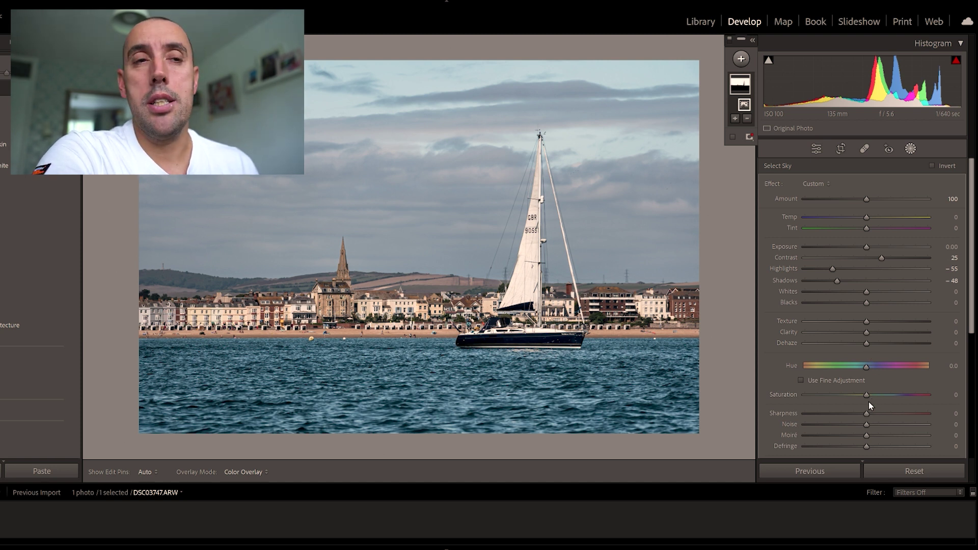
{"action": "left_click_drag", "start_coordinate": [866, 395], "coordinate": [851, 393]}
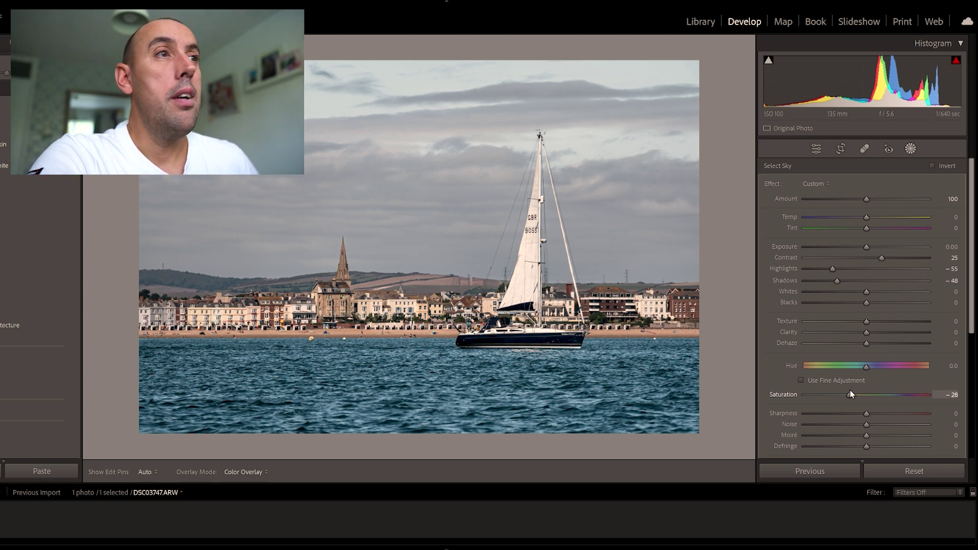
{"action": "left_click_drag", "start_coordinate": [852, 390], "coordinate": [852, 391]}
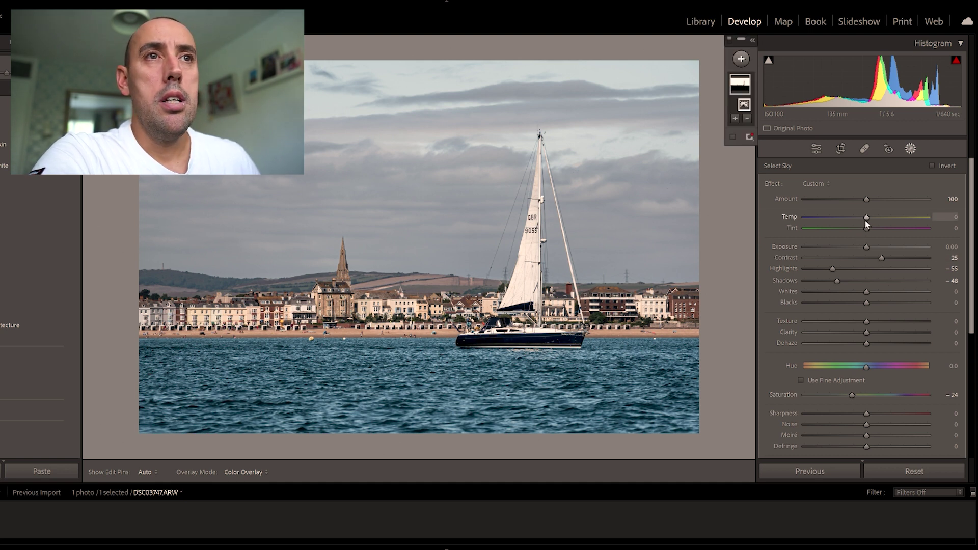
Warm the sky mask by setting its temperature to 10, and close the masking settings
{"action": "left_click_drag", "start_coordinate": [867, 220], "coordinate": [872, 227]}
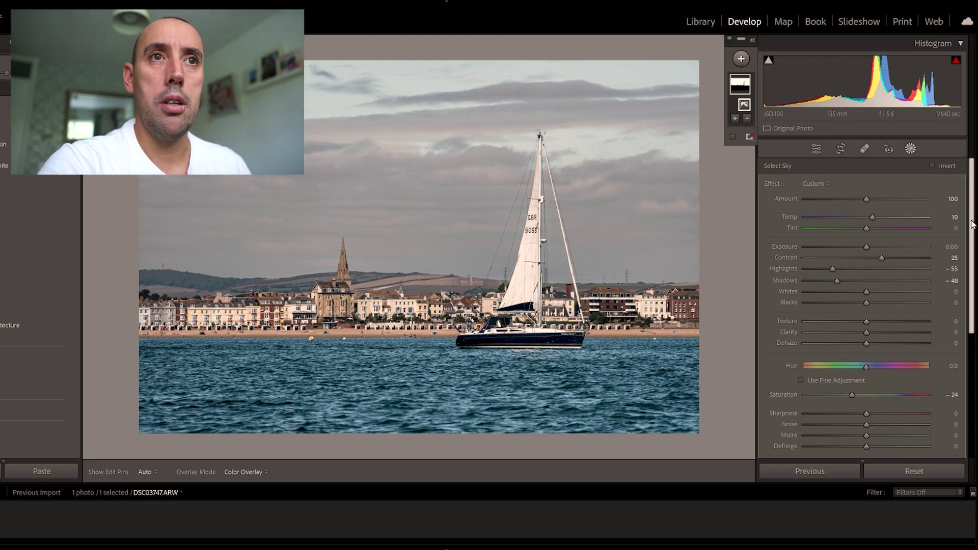
{"action": "left_click_drag", "start_coordinate": [971, 231], "coordinate": [963, 367]}
{"action": "left_click", "coordinate": [948, 386]}
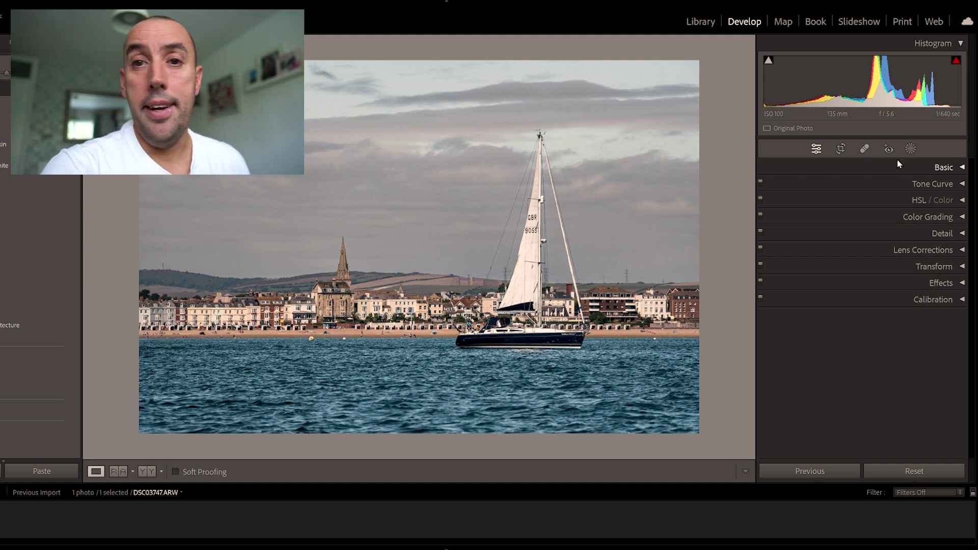
Add a linear gradient mask over the sea, starting at the photo's lower edge, and tighten its fade to a narrow band below the shoreline
{"action": "left_click", "coordinate": [910, 149]}
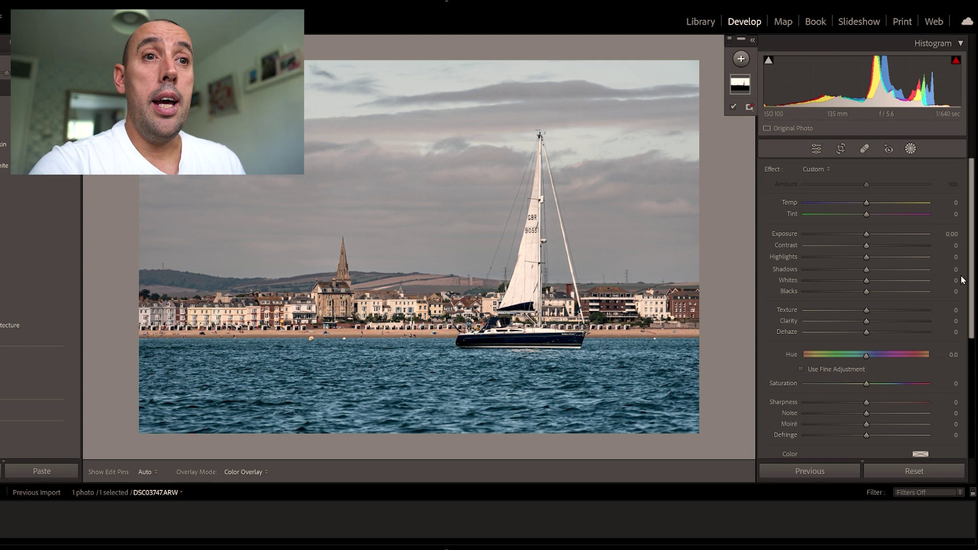
{"action": "left_click", "coordinate": [749, 65]}
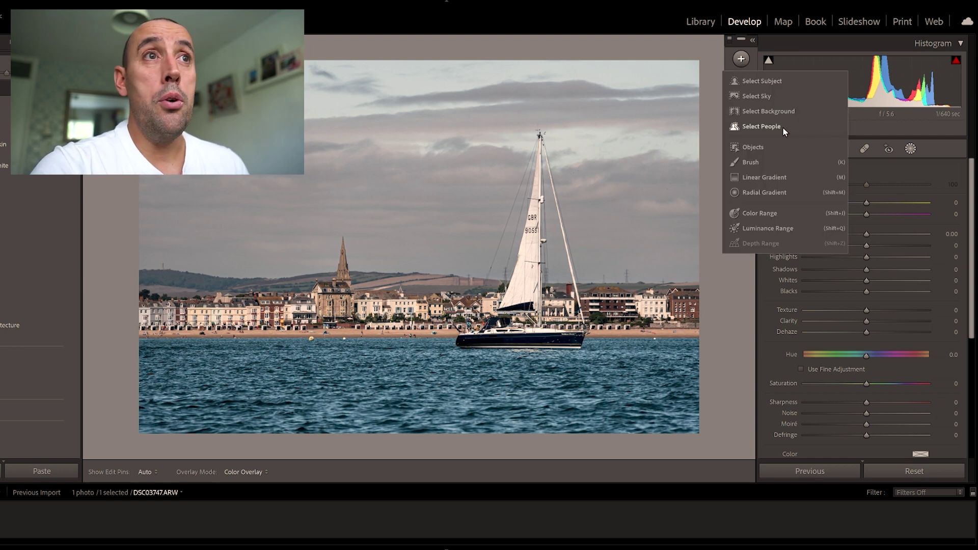
{"action": "left_click", "coordinate": [775, 177]}
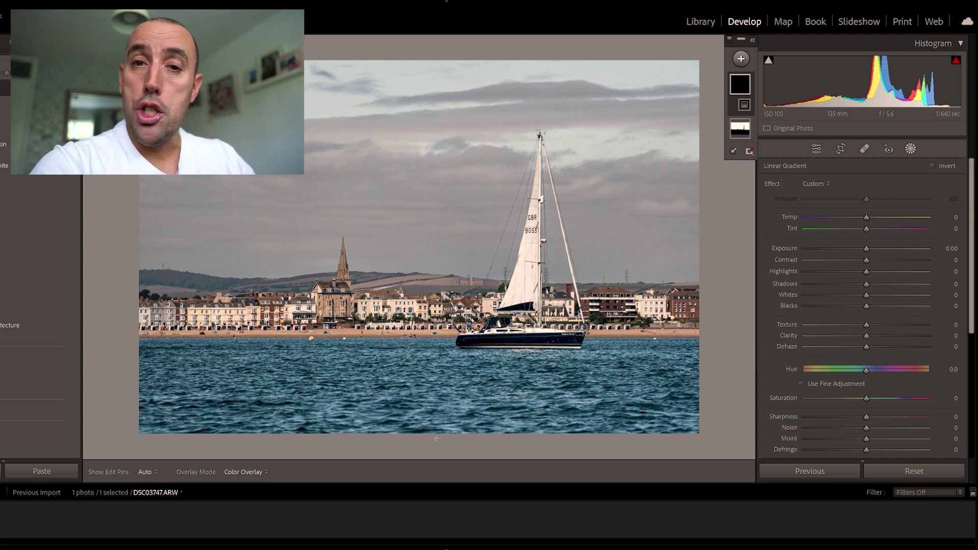
{"action": "left_click_drag", "start_coordinate": [436, 439], "coordinate": [436, 347]}
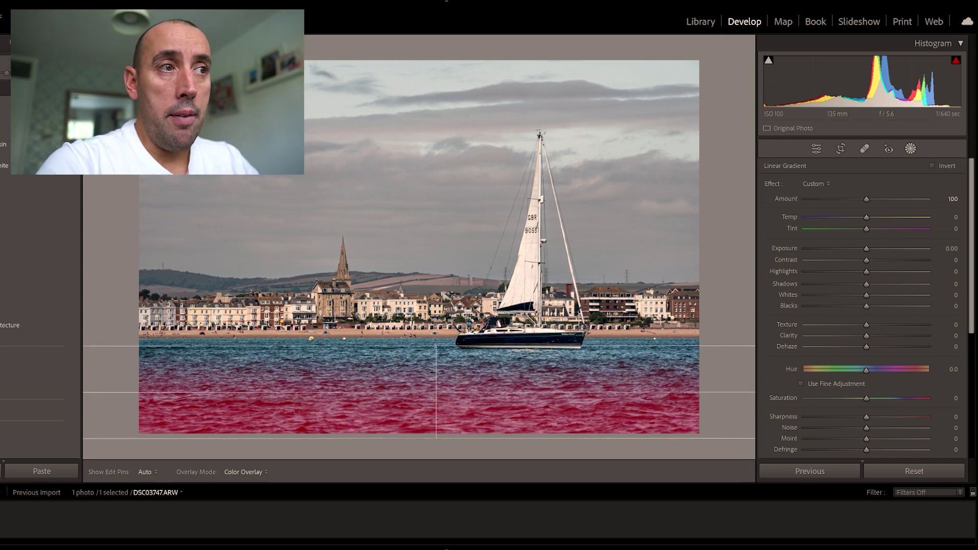
{"action": "left_click_drag", "start_coordinate": [439, 438], "coordinate": [439, 389]}
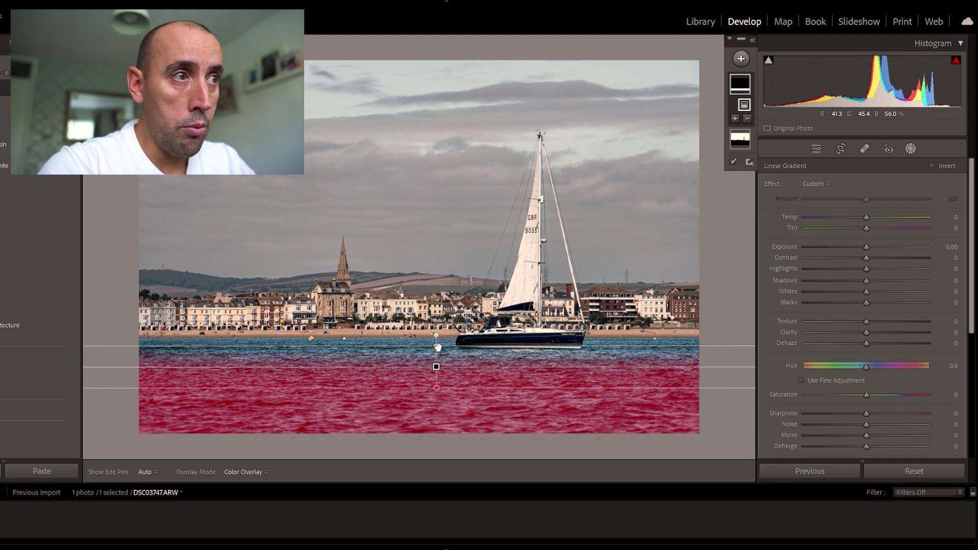
{"action": "left_click_drag", "start_coordinate": [436, 346], "coordinate": [436, 350]}
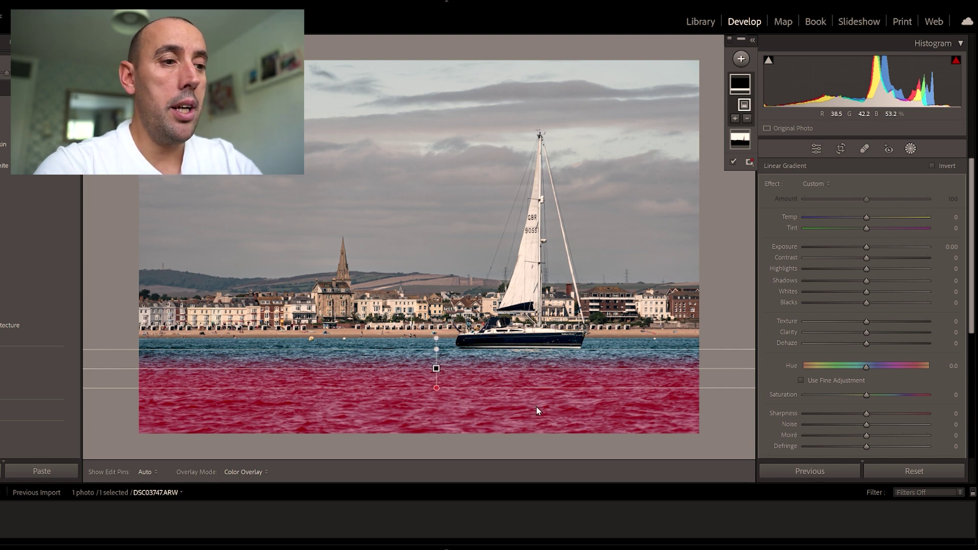
Check the gradient's coverage with the mask overlay, then set its saturation to -34 and extend the fade farther down the sea
{"action": "key", "text": "o"}
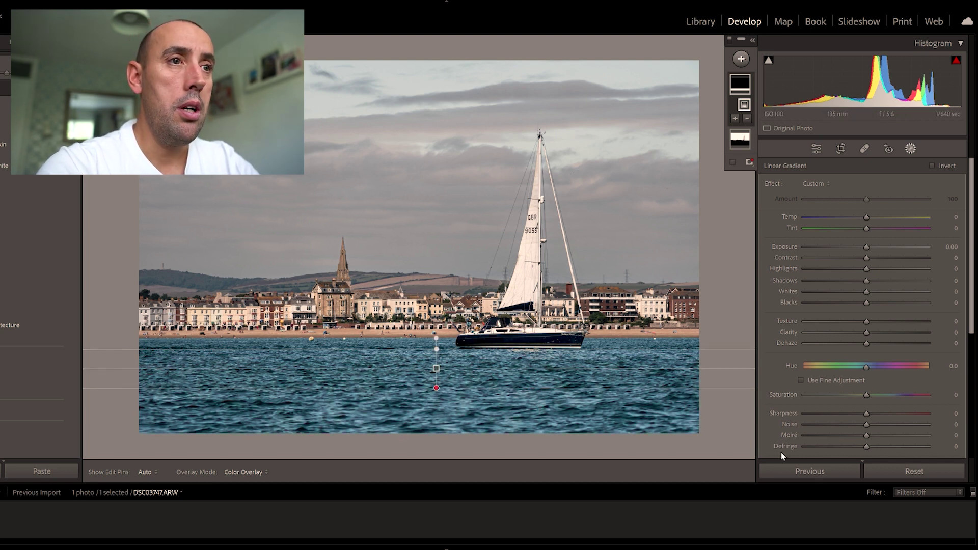
{"action": "key", "text": "o"}
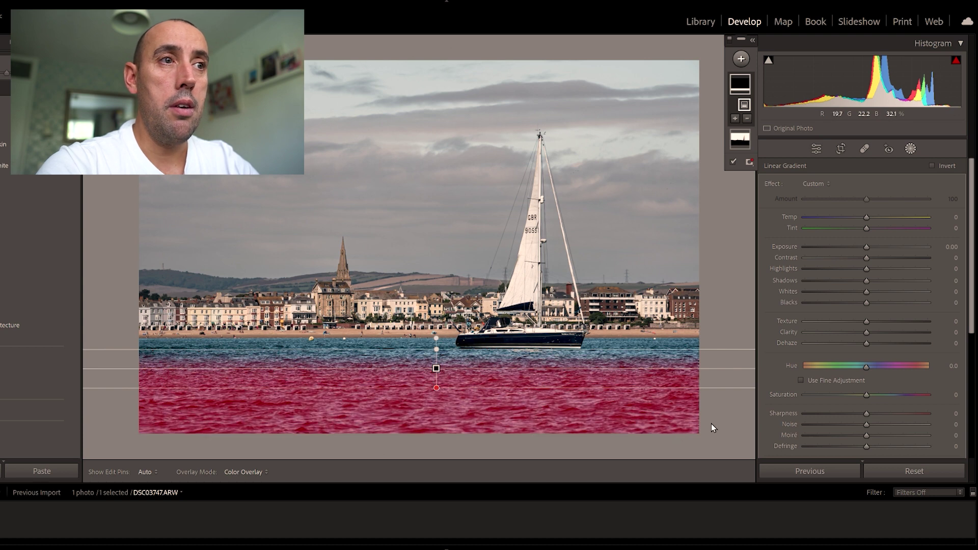
{"action": "key", "text": "o"}
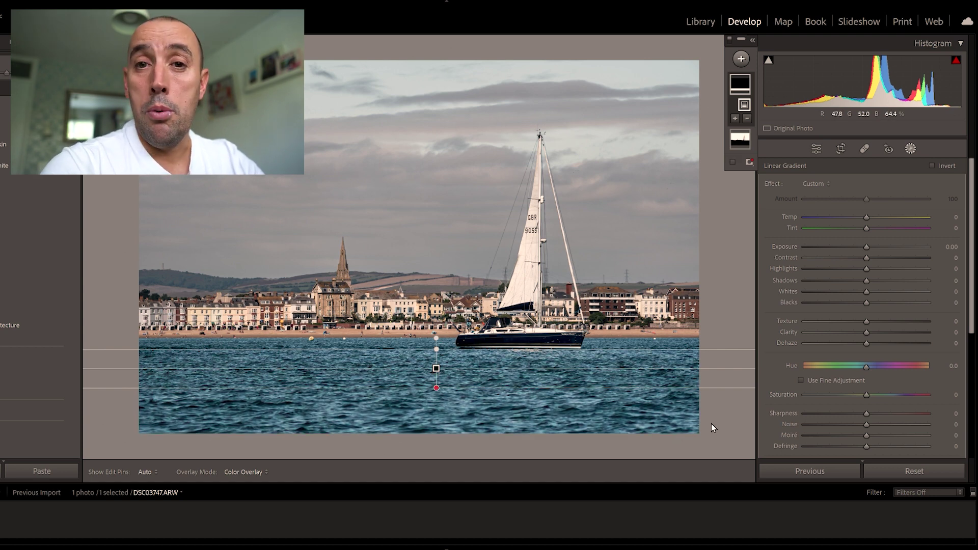
{"action": "key", "text": "o"}
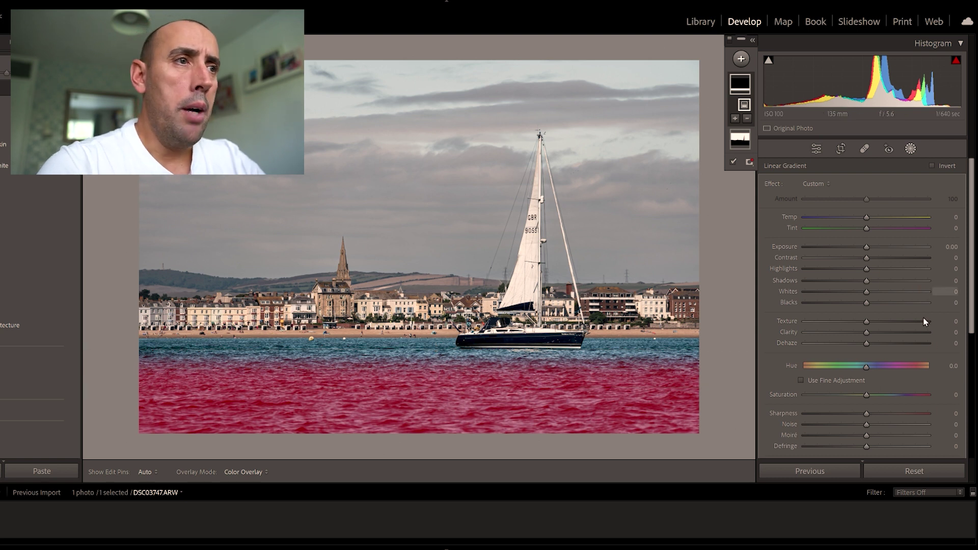
{"action": "left_click_drag", "start_coordinate": [867, 395], "coordinate": [849, 396]}
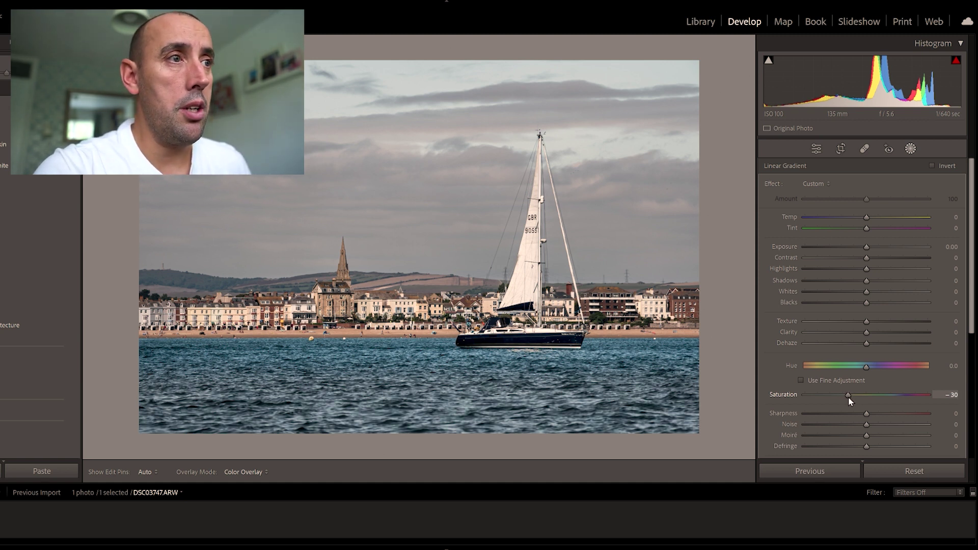
{"action": "left_click_drag", "start_coordinate": [848, 396], "coordinate": [848, 396]}
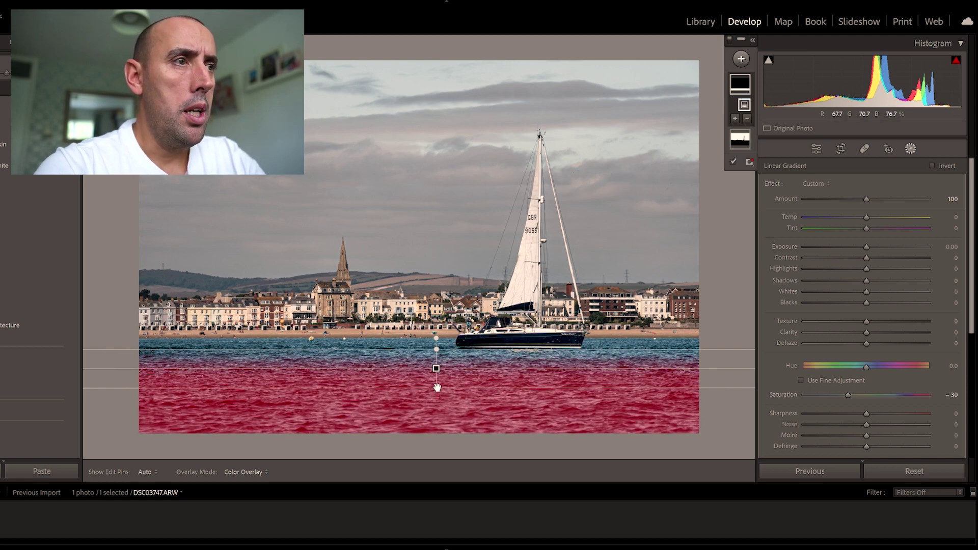
{"action": "left_click_drag", "start_coordinate": [436, 388], "coordinate": [436, 403]}
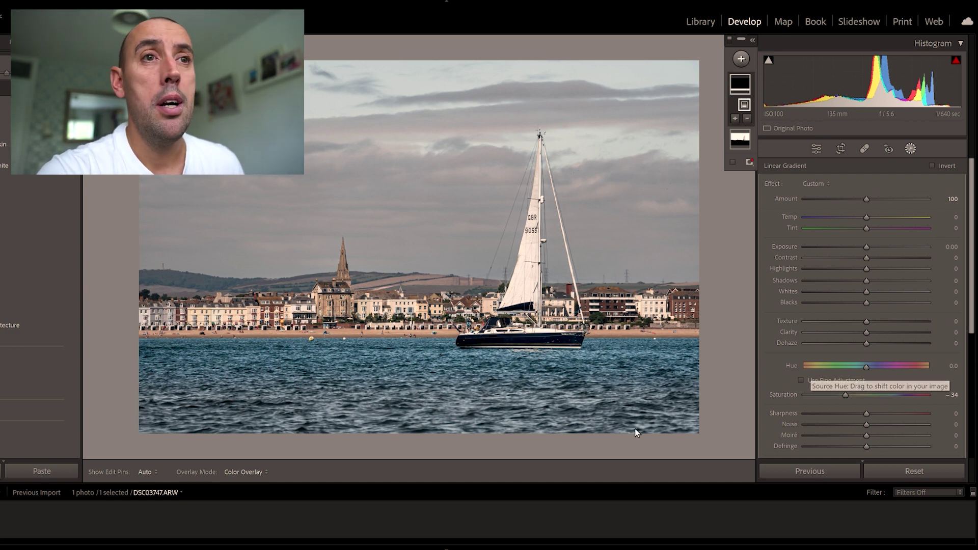
{"action": "left_click_drag", "start_coordinate": [436, 403], "coordinate": [436, 348]}
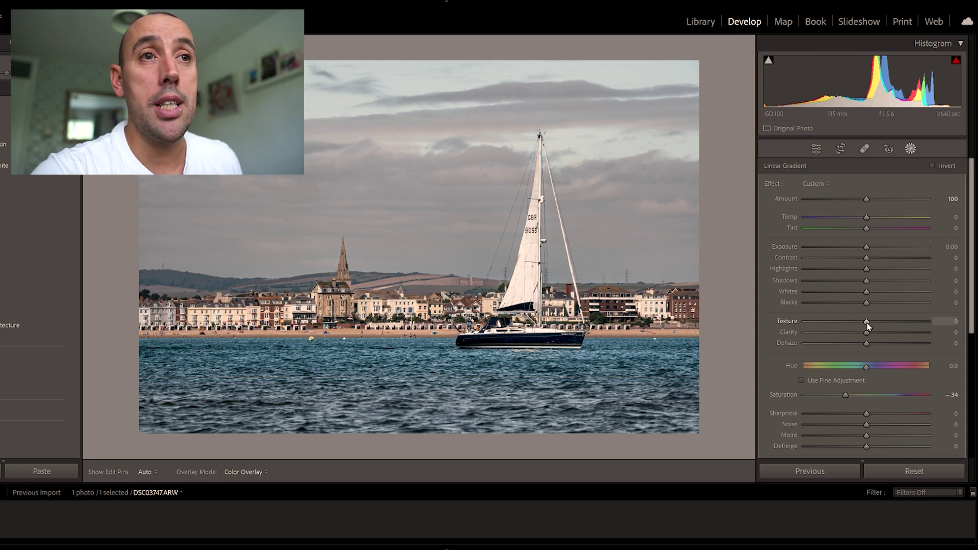
Soften the water in the sea gradient with texture -43 and clarity -47, and close the masking settings
{"action": "left_click_drag", "start_coordinate": [866, 322], "coordinate": [835, 335]}
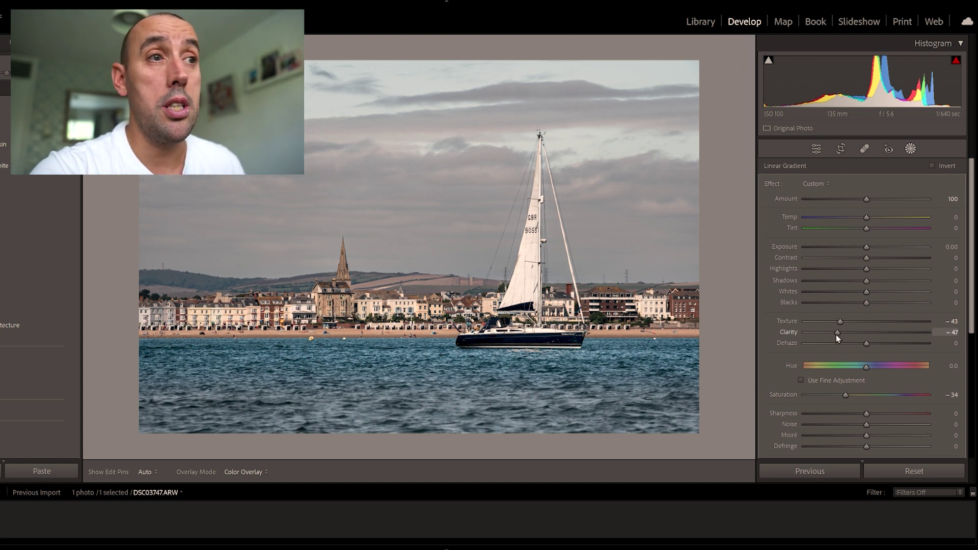
{"action": "mouse_move", "coordinate": [490, 451]}
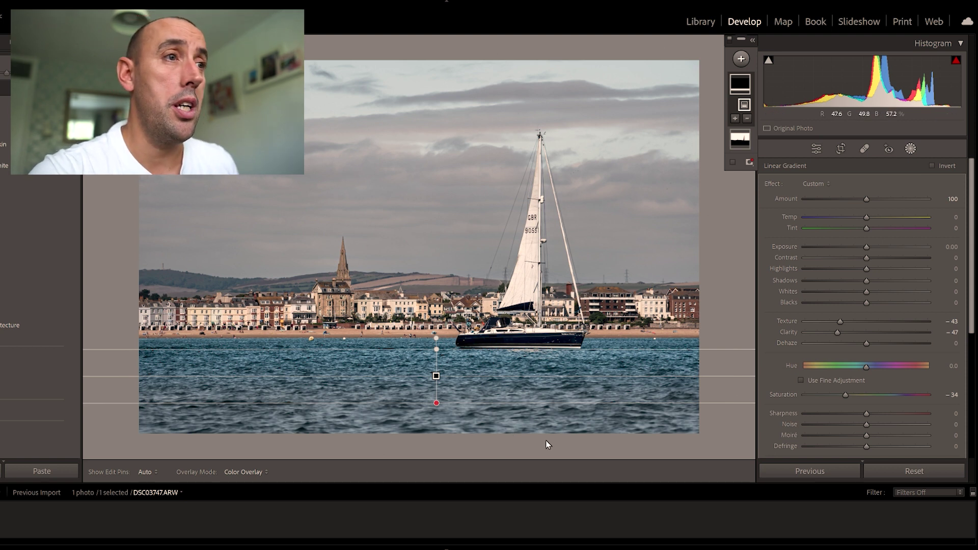
{"action": "left_click_drag", "start_coordinate": [967, 330], "coordinate": [972, 382]}
{"action": "left_click", "coordinate": [950, 394]}
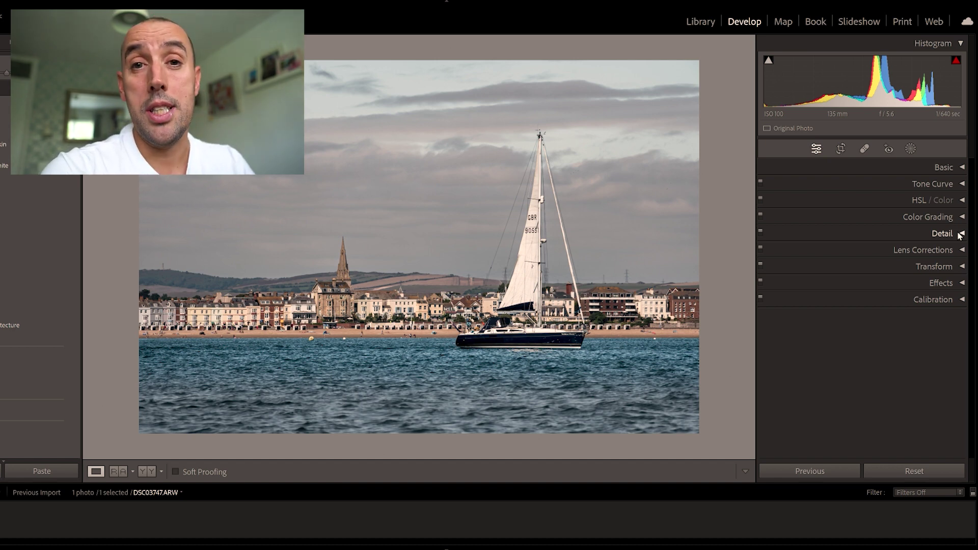
Compare the edited photo with the original side by side, both around the boat and across the whole frame
{"action": "key", "text": "y"}
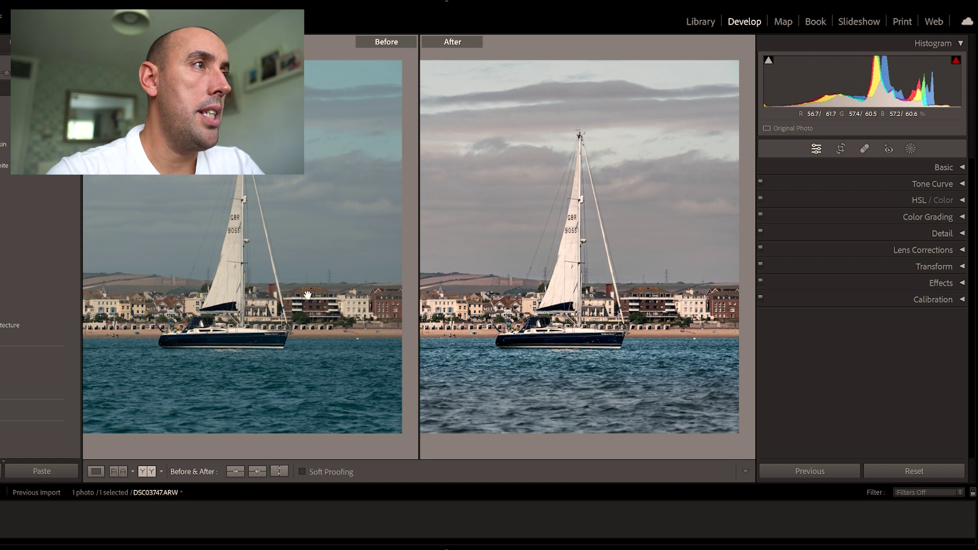
{"action": "left_click_drag", "start_coordinate": [306, 296], "coordinate": [359, 297]}
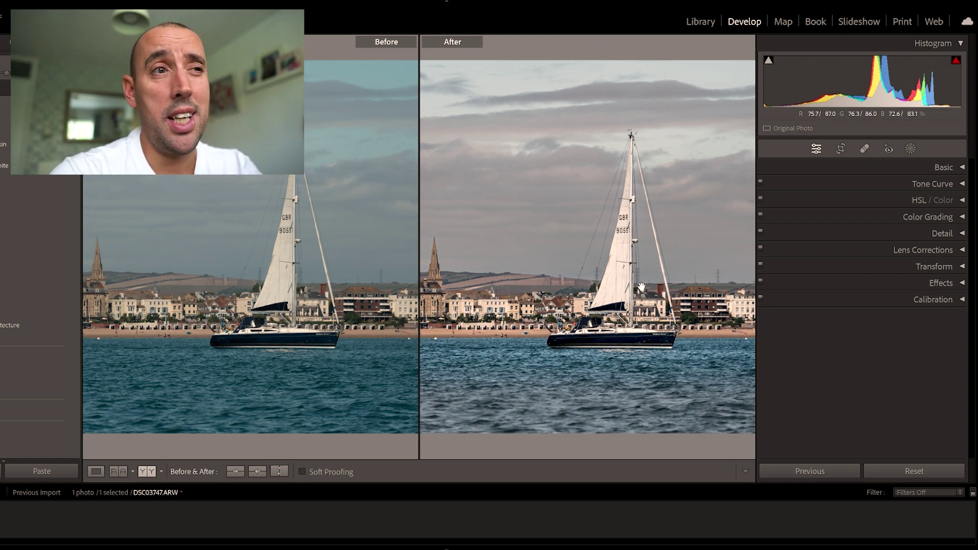
{"action": "left_click", "coordinate": [651, 311]}
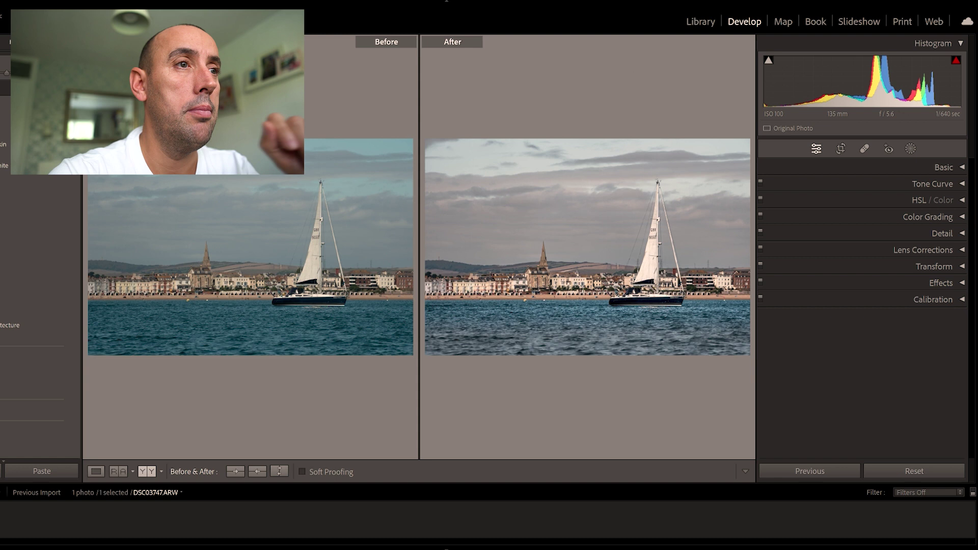
Leave the before and after comparison and set the photo's overall contrast to +20 in the basic adjustments
{"action": "left_click", "coordinate": [960, 166]}
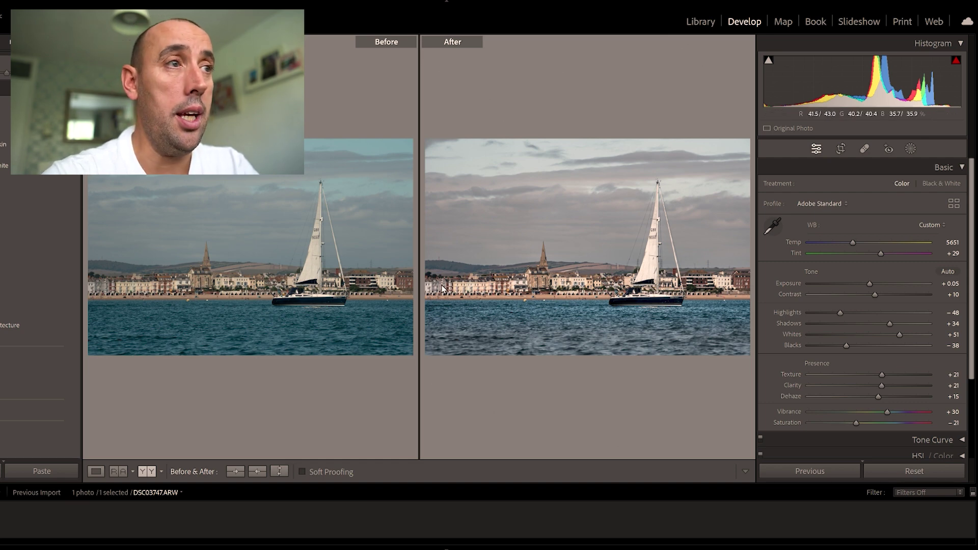
{"action": "key", "text": "y"}
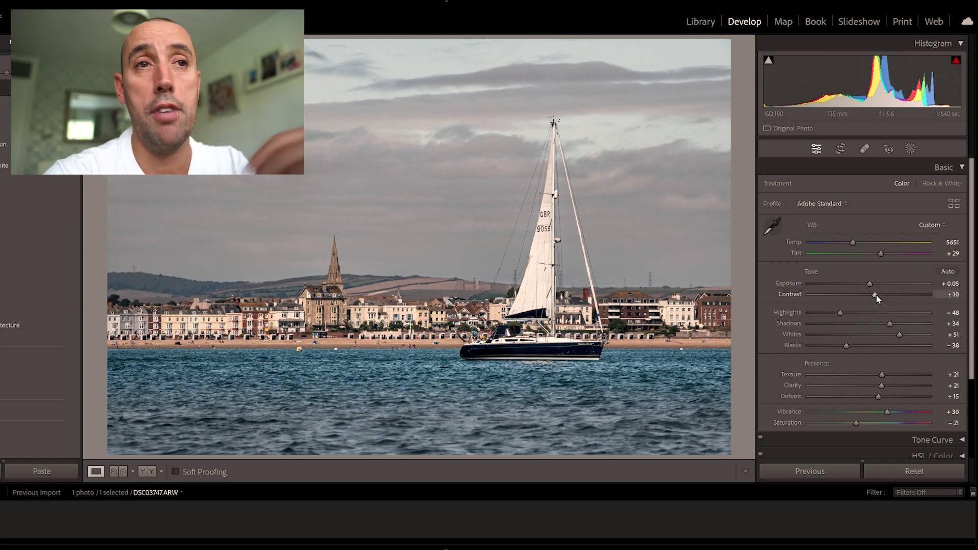
{"action": "left_click_drag", "start_coordinate": [875, 295], "coordinate": [881, 295]}
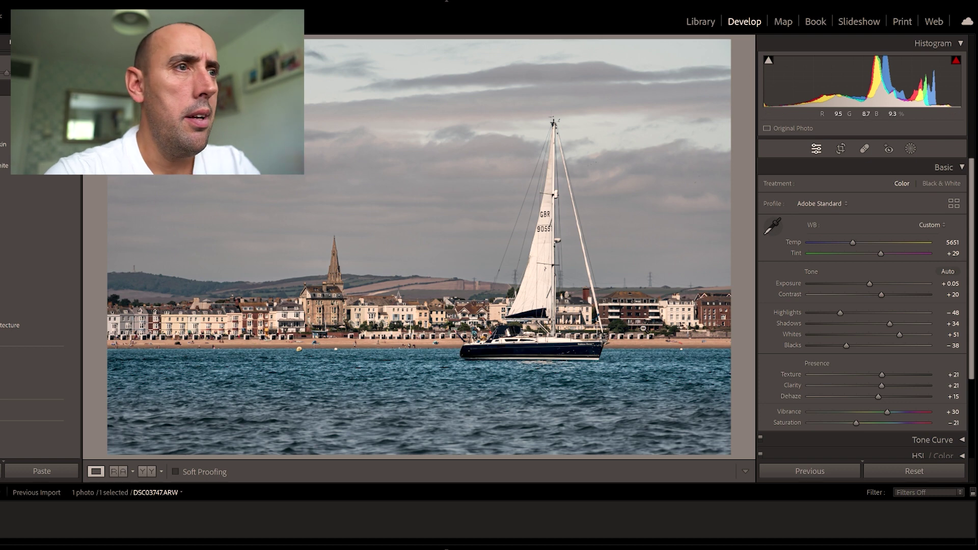
{"action": "left_click", "coordinate": [509, 171]}
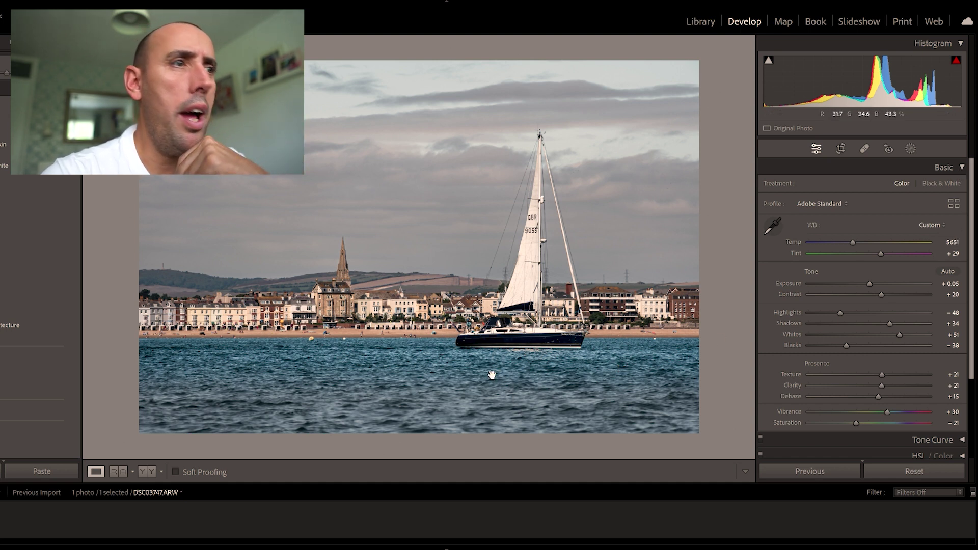
{"action": "left_click", "coordinate": [962, 168]}
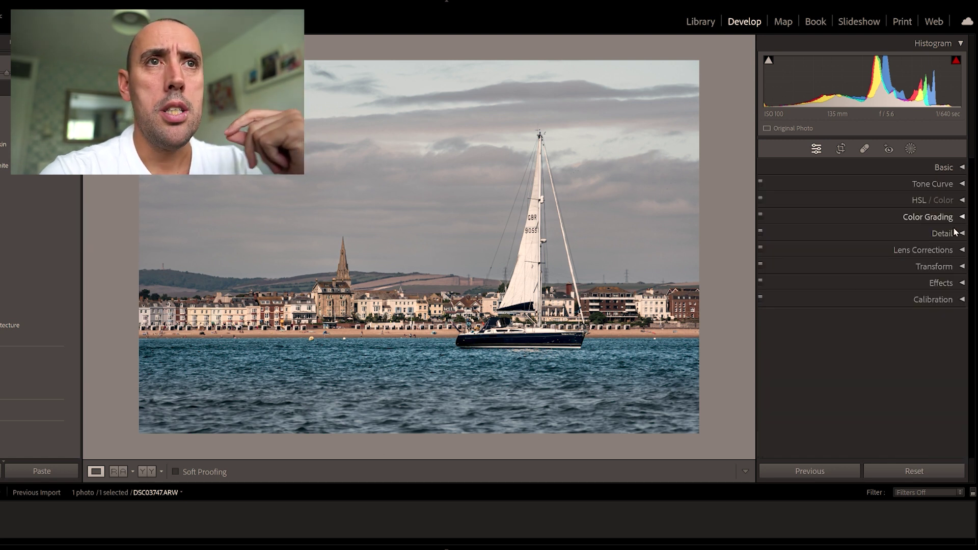
Set the HSL saturation of aqua to -15 and of blue to -33
{"action": "left_click", "coordinate": [962, 201]}
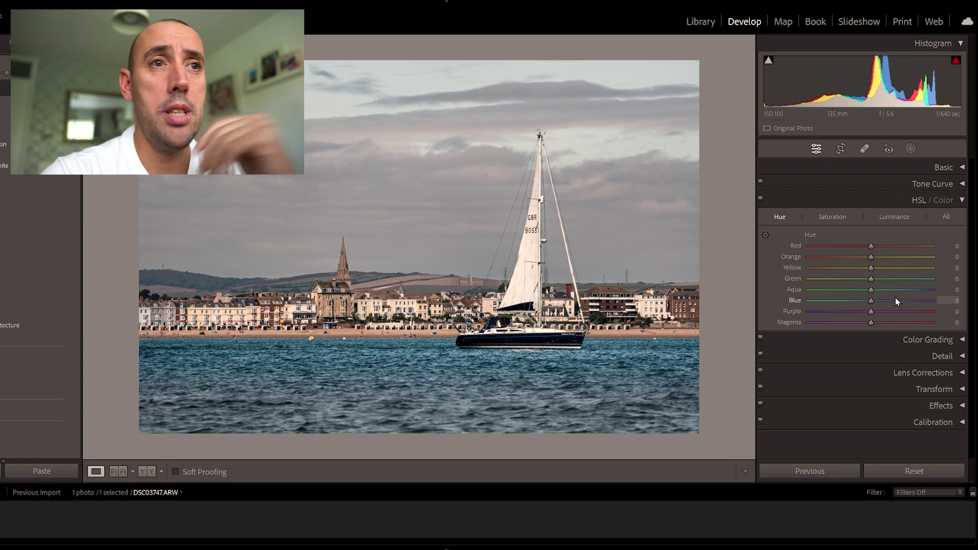
{"action": "left_click", "coordinate": [835, 216]}
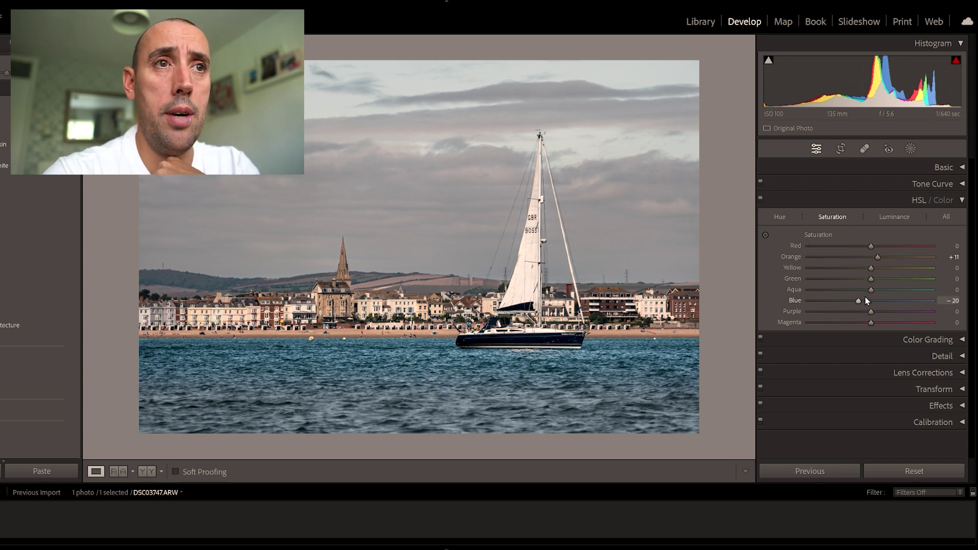
{"action": "left_click_drag", "start_coordinate": [858, 290], "coordinate": [850, 300]}
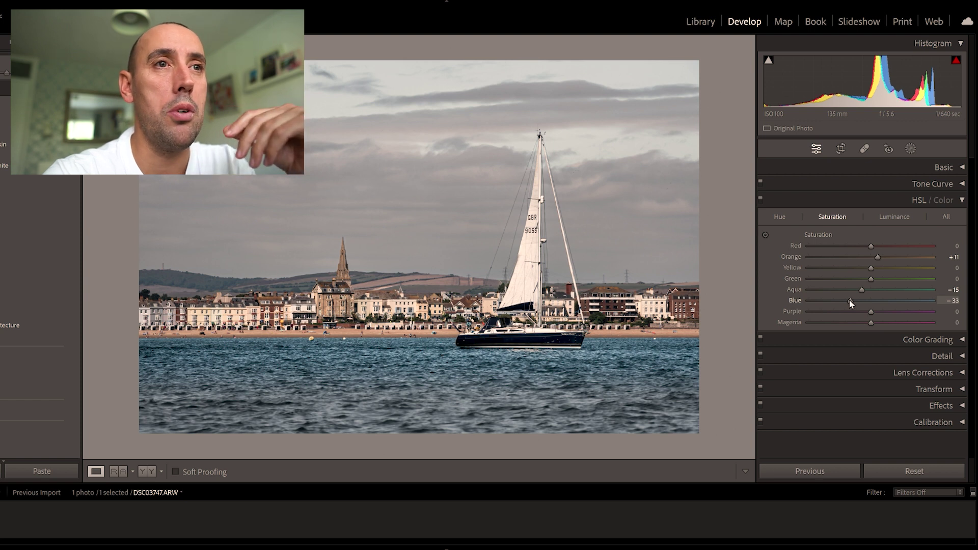
Set the HSL luminance of blue to +26 and the hue of blue to -7
{"action": "left_click", "coordinate": [894, 217]}
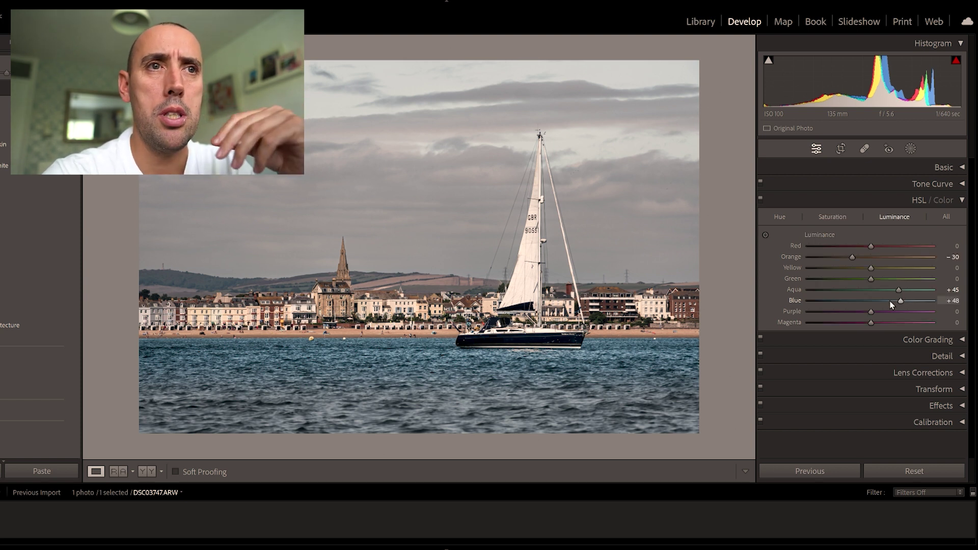
{"action": "mouse_move", "coordinate": [901, 301]}
{"action": "left_mouse_down"}
{"action": "mouse_move", "coordinate": [862, 305]}
{"action": "mouse_move", "coordinate": [886, 301]}
{"action": "left_mouse_up"}
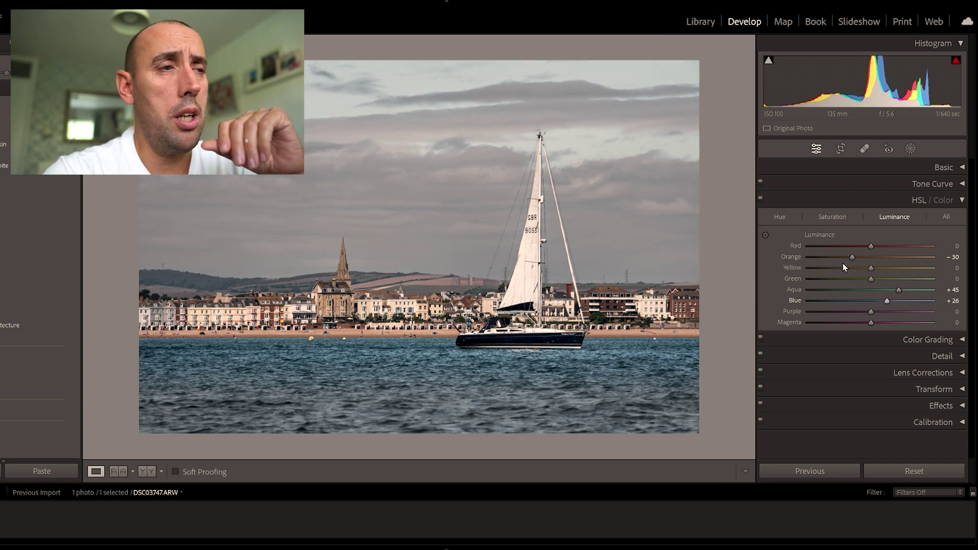
{"action": "left_click", "coordinate": [783, 217]}
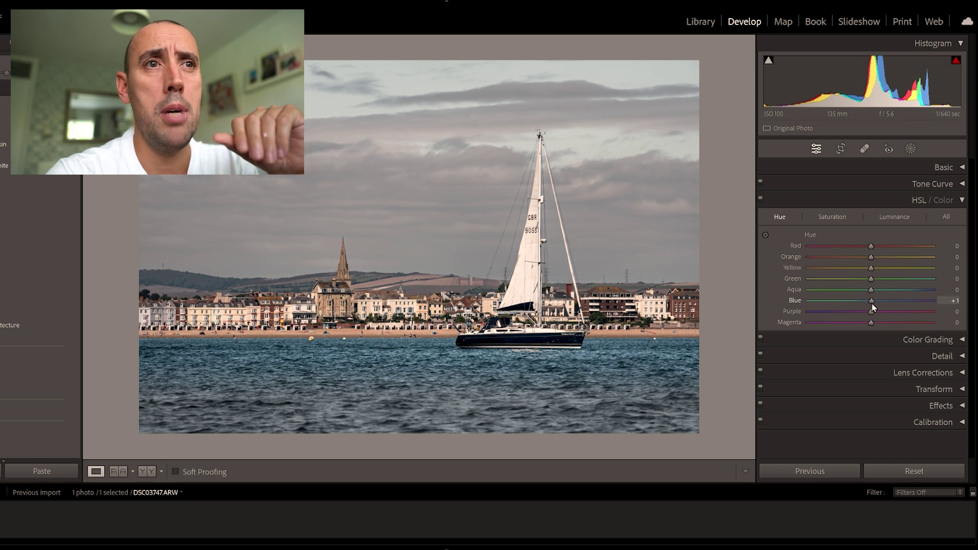
{"action": "mouse_move", "coordinate": [869, 303]}
{"action": "left_mouse_down"}
{"action": "mouse_move", "coordinate": [853, 302]}
{"action": "mouse_move", "coordinate": [866, 303]}
{"action": "left_mouse_up"}
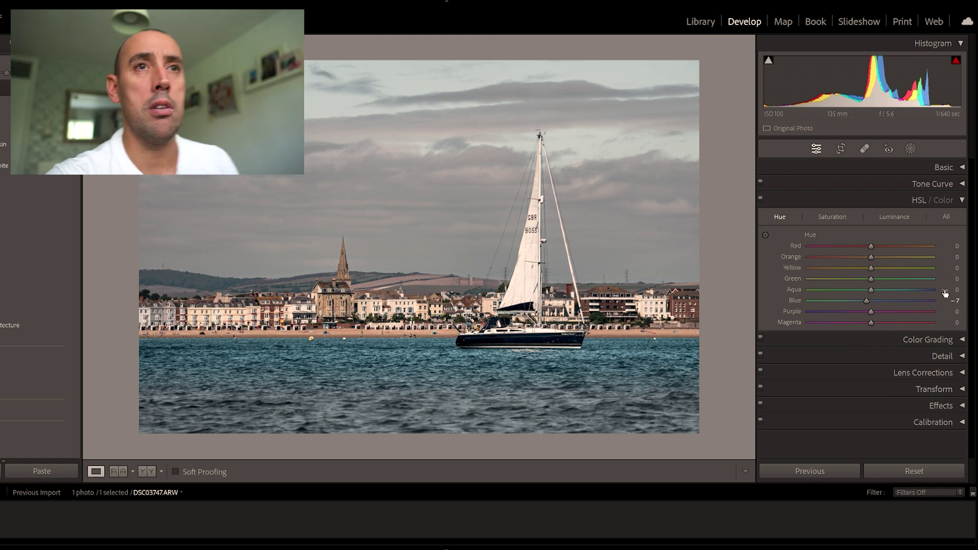
{"action": "left_click", "coordinate": [960, 201]}
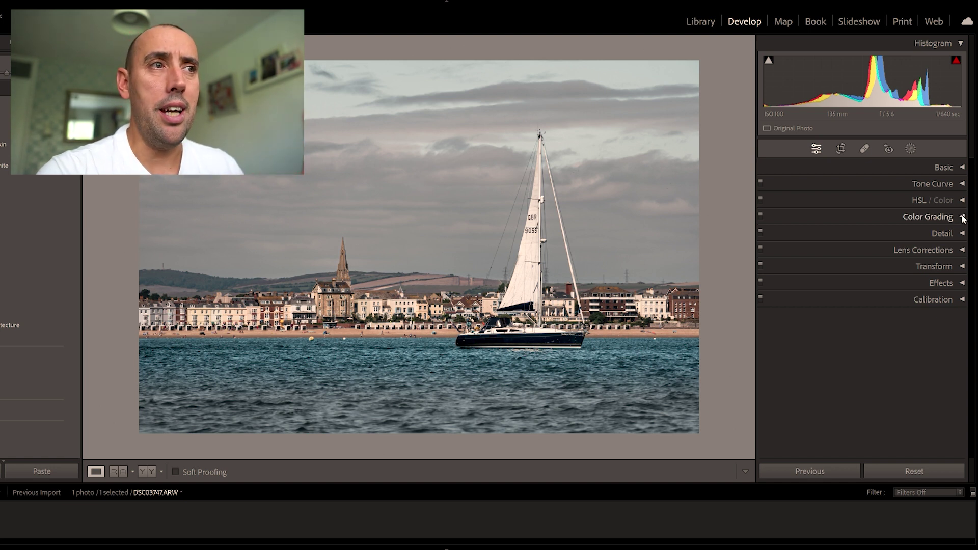
Try a warm global colour grade with hue 44 and saturation 25, and reset it
{"action": "left_click", "coordinate": [961, 218]}
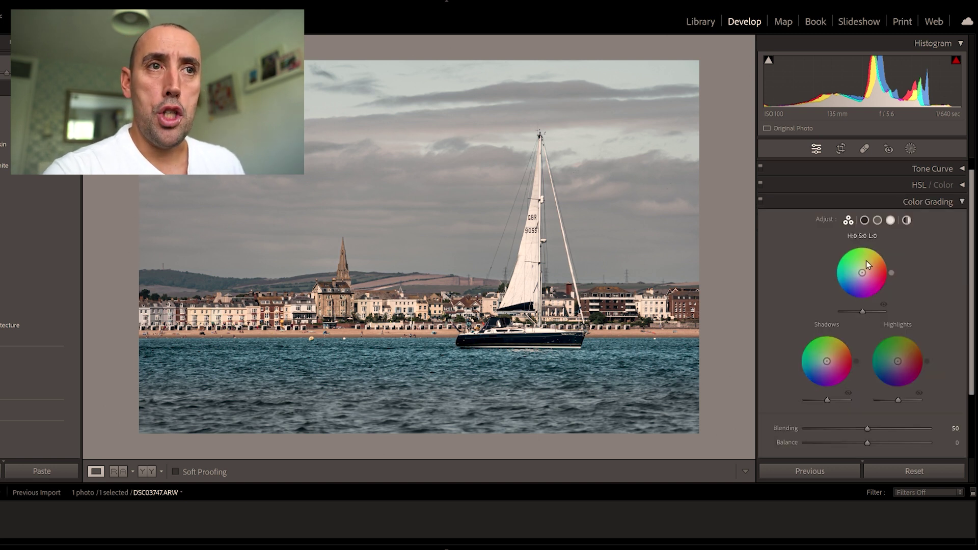
{"action": "left_click", "coordinate": [907, 220]}
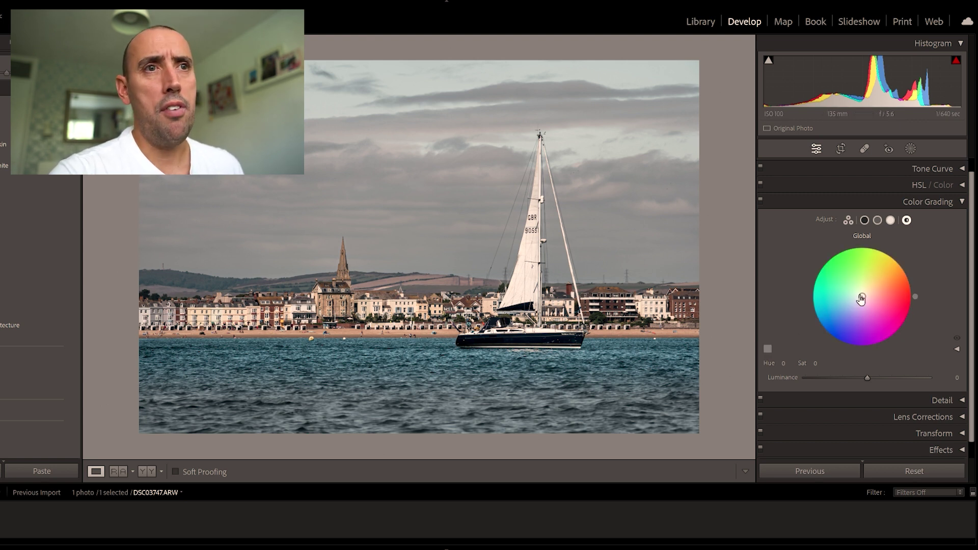
{"action": "left_click_drag", "start_coordinate": [861, 297], "coordinate": [870, 287]}
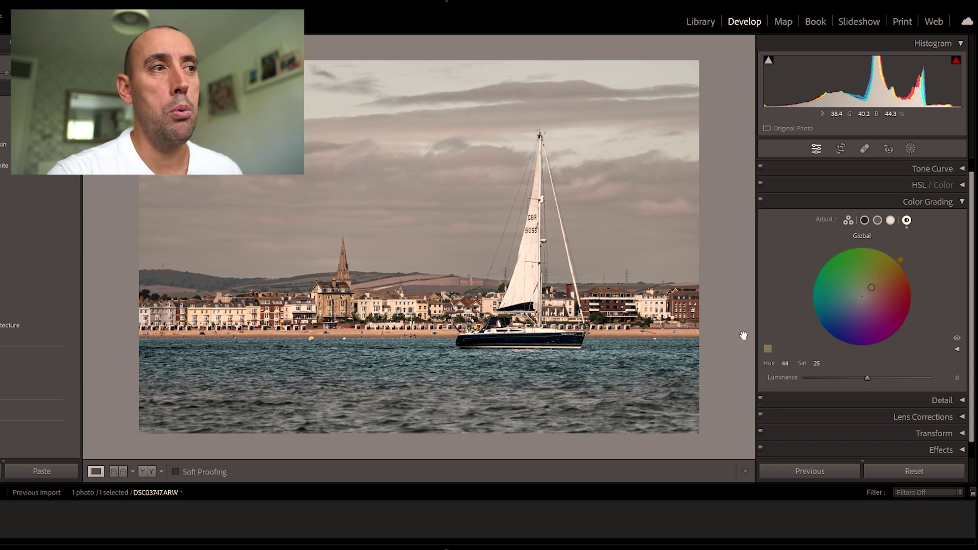
{"action": "double_click", "coordinate": [871, 288]}
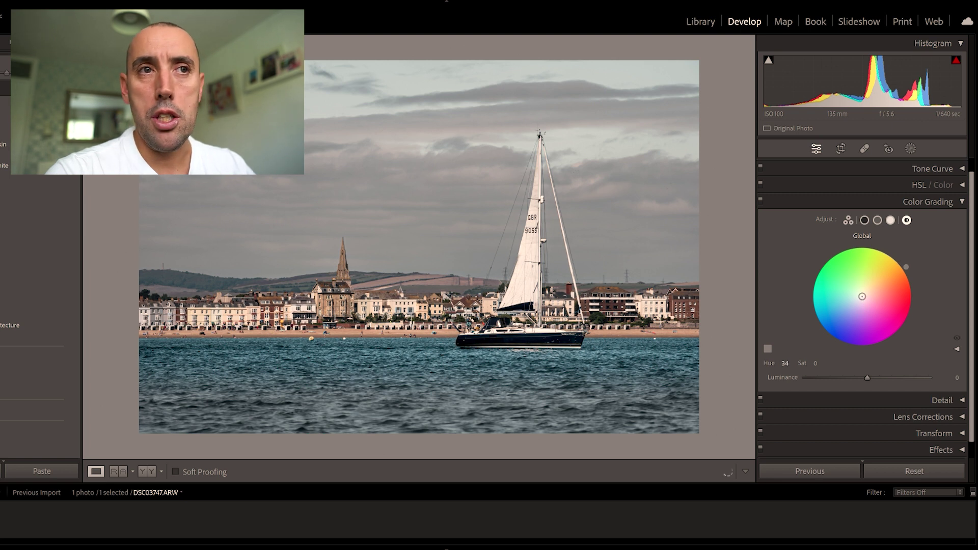
Try a cool global grade of hue 216 and saturation 40, settle on hue 43 and saturation 37, and show the three-way colour wheels
{"action": "left_click_drag", "start_coordinate": [905, 267], "coordinate": [899, 259]}
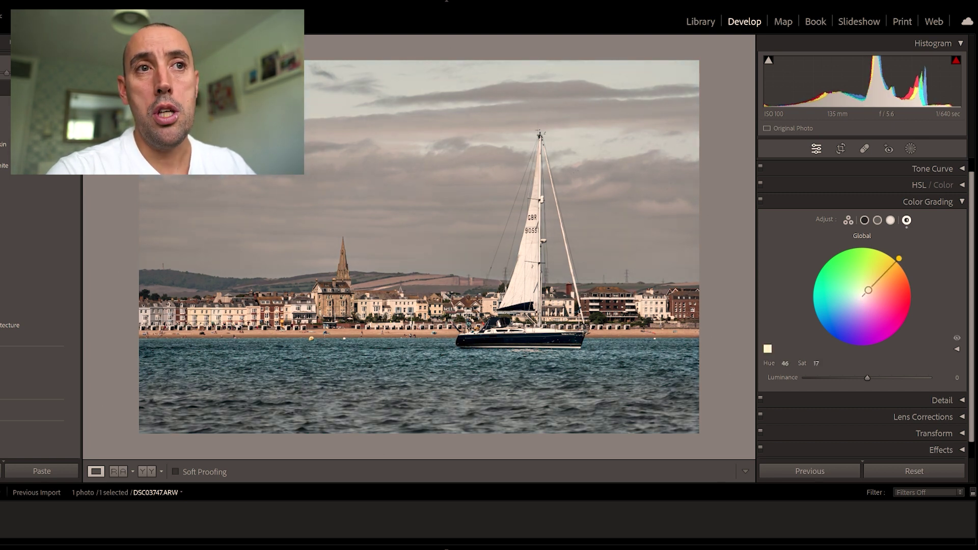
{"action": "left_click_drag", "start_coordinate": [862, 296], "coordinate": [846, 308]}
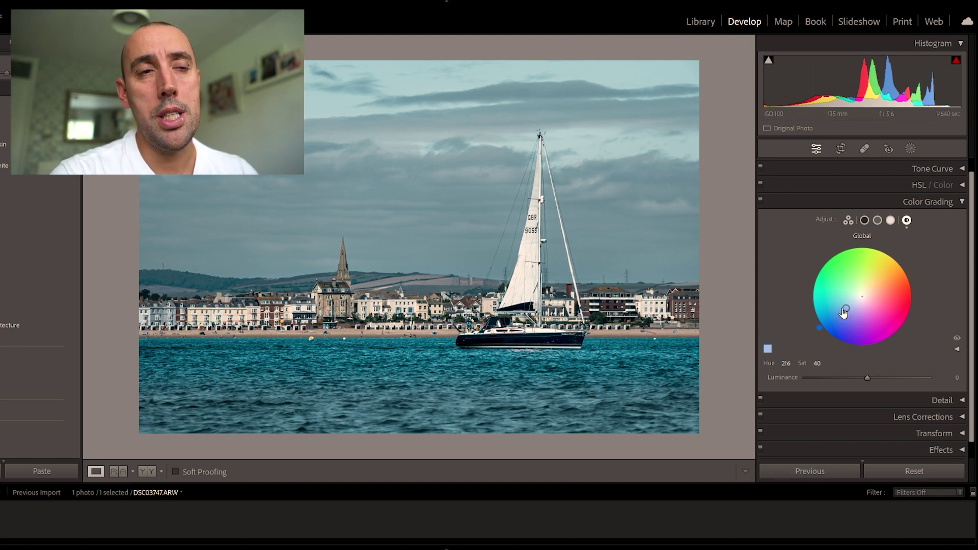
{"action": "left_click_drag", "start_coordinate": [844, 313], "coordinate": [875, 284]}
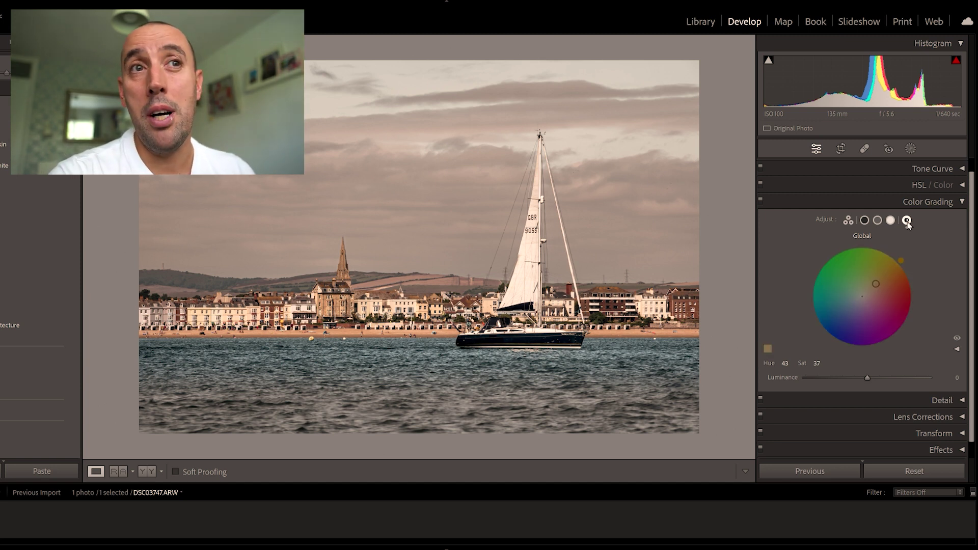
{"action": "left_click", "coordinate": [848, 220]}
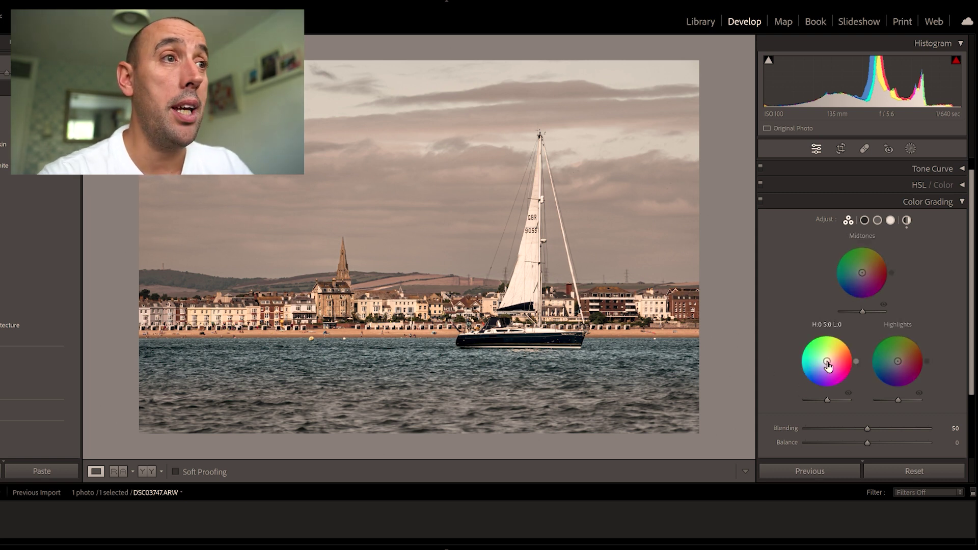
Try strong red and green shadow tints in the colour grading, and settle the shadows on hue 68 and saturation 18
{"action": "mouse_move", "coordinate": [826, 361]}
{"action": "left_mouse_down"}
{"action": "mouse_move", "coordinate": [821, 355]}
{"action": "mouse_move", "coordinate": [825, 368]}
{"action": "mouse_move", "coordinate": [841, 352]}
{"action": "left_mouse_up"}
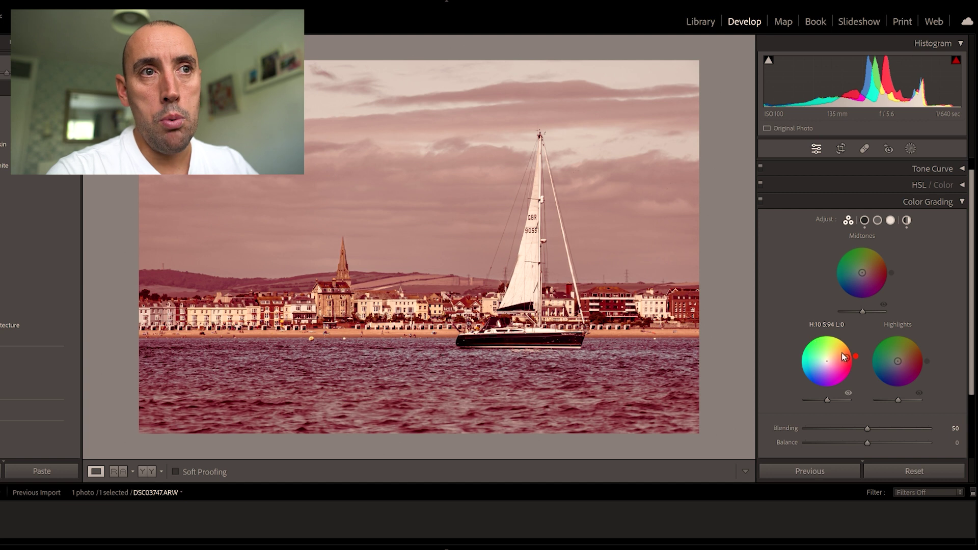
{"action": "double_click", "coordinate": [846, 361]}
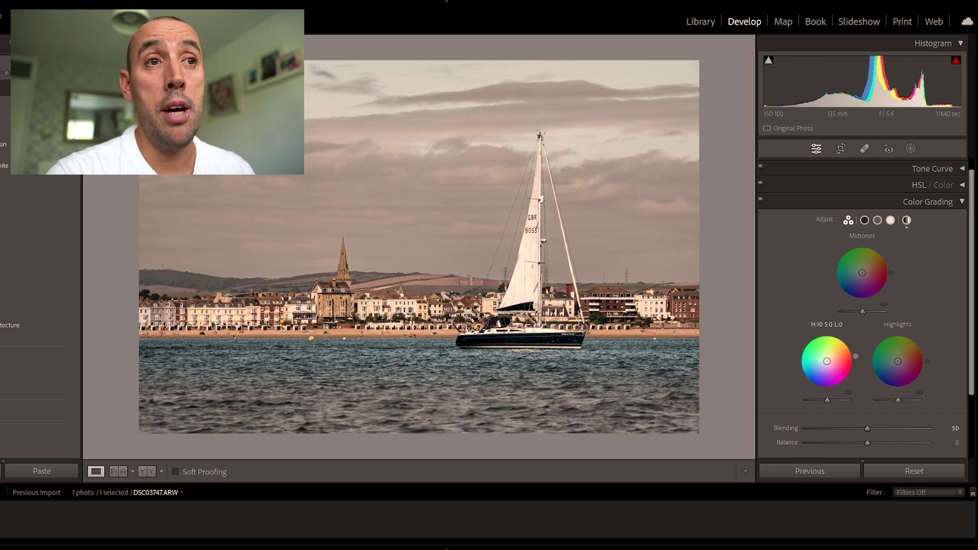
{"action": "mouse_move", "coordinate": [826, 361]}
{"action": "left_mouse_down"}
{"action": "mouse_move", "coordinate": [828, 347]}
{"action": "mouse_move", "coordinate": [814, 363]}
{"action": "mouse_move", "coordinate": [825, 375]}
{"action": "mouse_move", "coordinate": [839, 363]}
{"action": "mouse_move", "coordinate": [827, 360]}
{"action": "mouse_move", "coordinate": [831, 340]}
{"action": "left_mouse_up"}
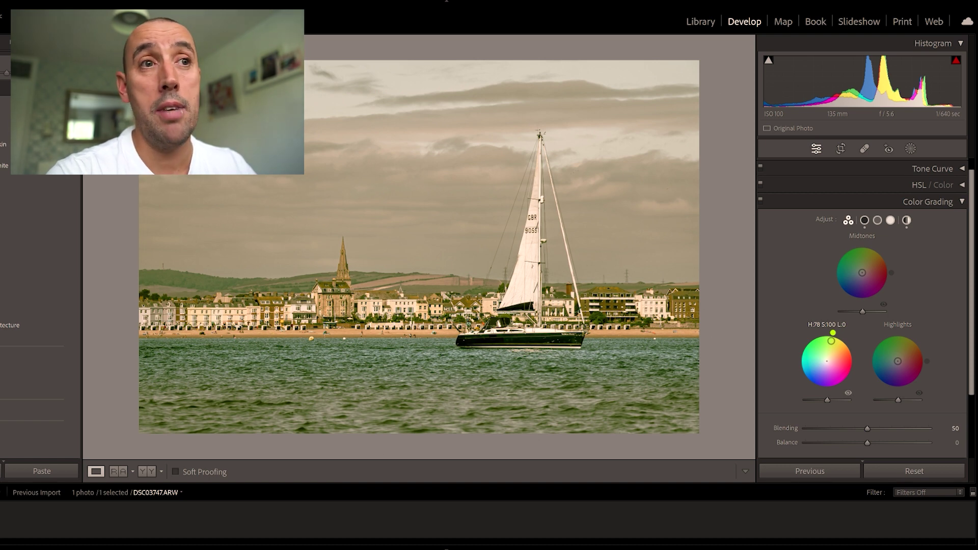
{"action": "left_click_drag", "start_coordinate": [831, 340], "coordinate": [828, 357]}
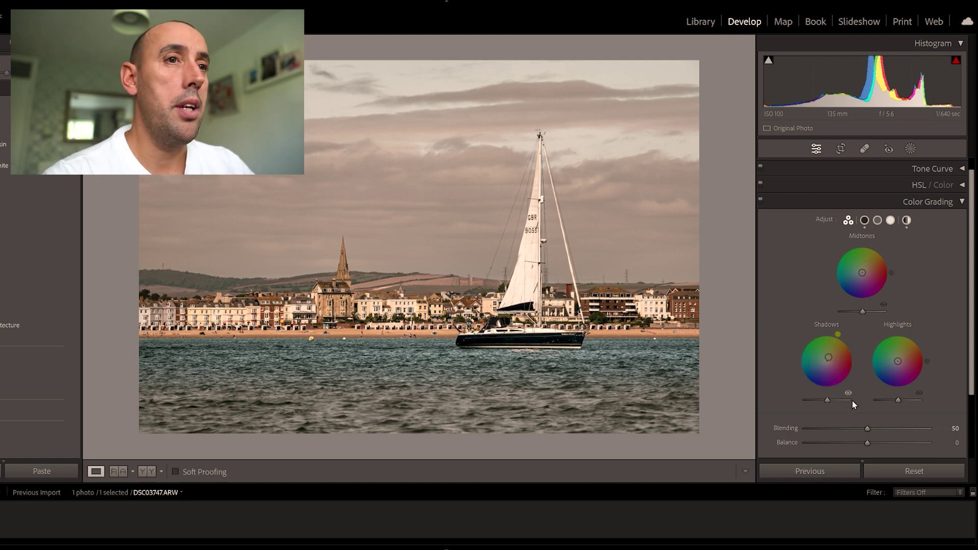
Try a midtone grade of hue 350 and saturation 44 and a highlight tint of hue 49 and saturation 13, and reset both
{"action": "mouse_move", "coordinate": [862, 275]}
{"action": "left_mouse_down"}
{"action": "mouse_move", "coordinate": [868, 258]}
{"action": "mouse_move", "coordinate": [862, 268]}
{"action": "mouse_move", "coordinate": [887, 257]}
{"action": "mouse_move", "coordinate": [856, 279]}
{"action": "mouse_move", "coordinate": [847, 272]}
{"action": "mouse_move", "coordinate": [856, 262]}
{"action": "mouse_move", "coordinate": [872, 275]}
{"action": "left_mouse_up"}
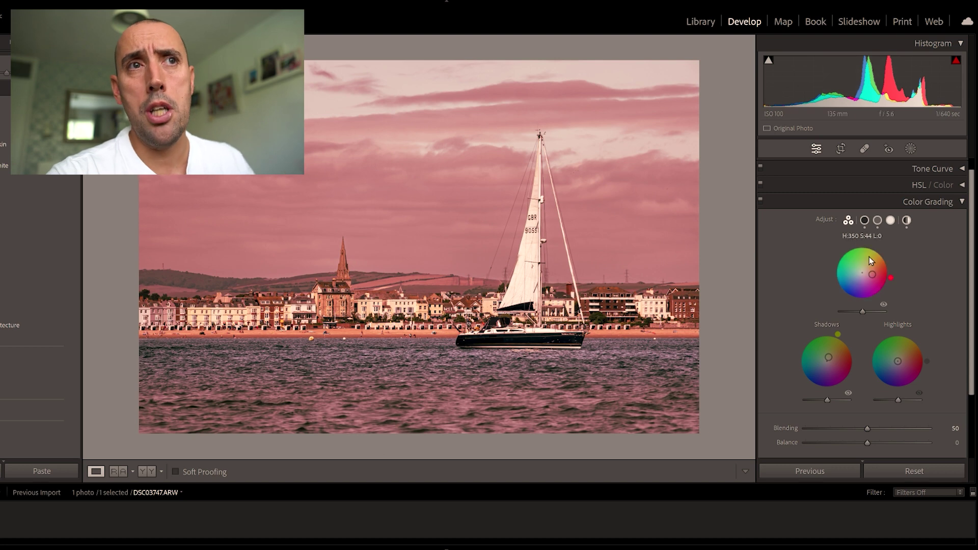
{"action": "left_click_drag", "start_coordinate": [871, 274], "coordinate": [861, 271]}
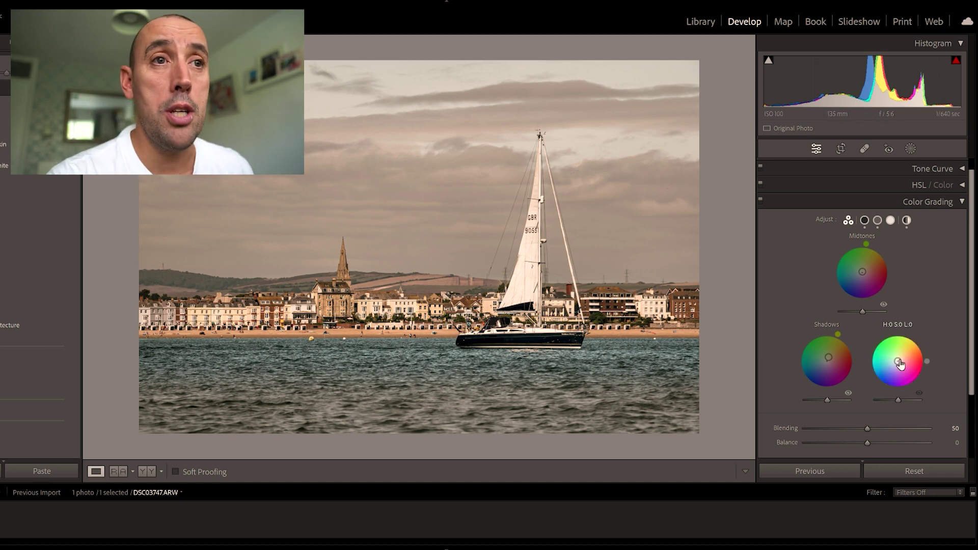
{"action": "mouse_move", "coordinate": [900, 364]}
{"action": "left_mouse_down"}
{"action": "mouse_move", "coordinate": [906, 341]}
{"action": "mouse_move", "coordinate": [899, 359]}
{"action": "left_mouse_up"}
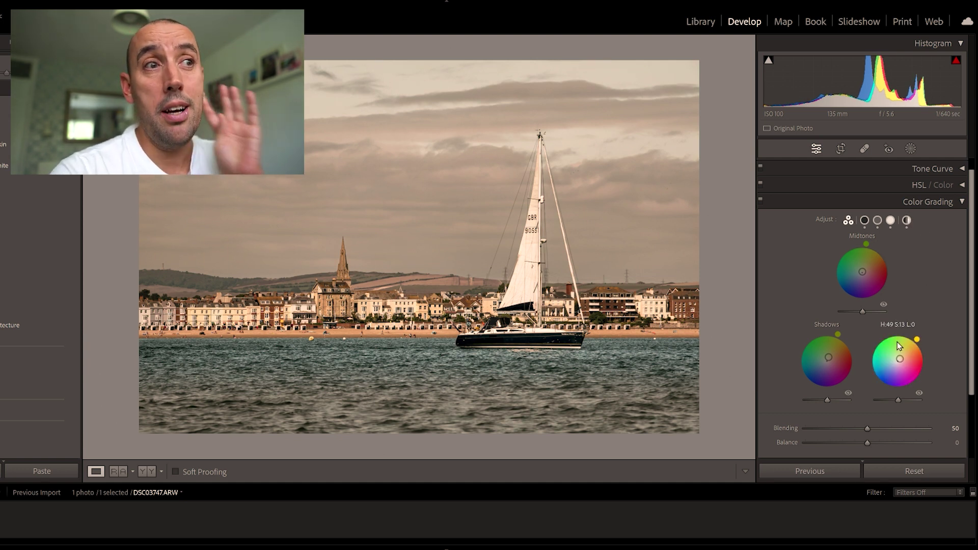
{"action": "left_click", "coordinate": [862, 279]}
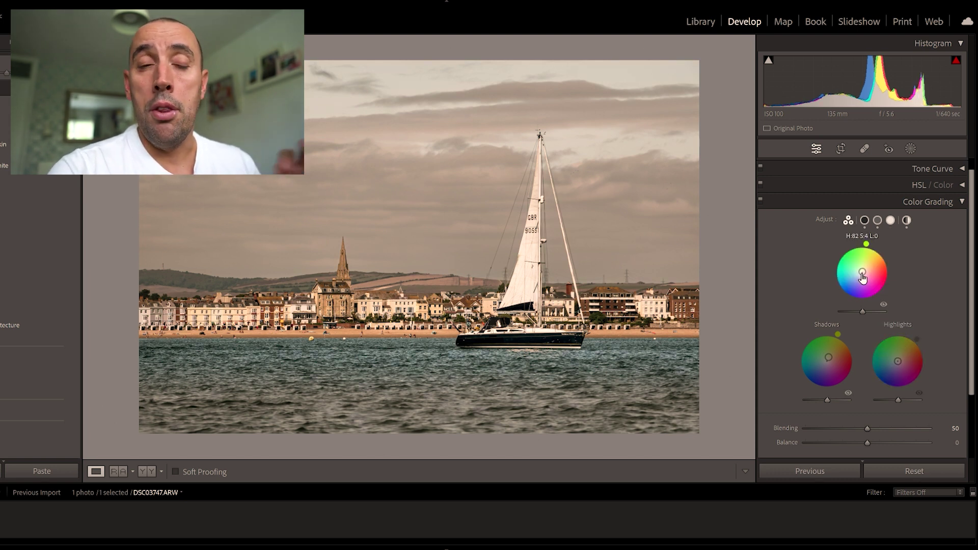
{"action": "left_click_drag", "start_coordinate": [862, 275], "coordinate": [864, 266]}
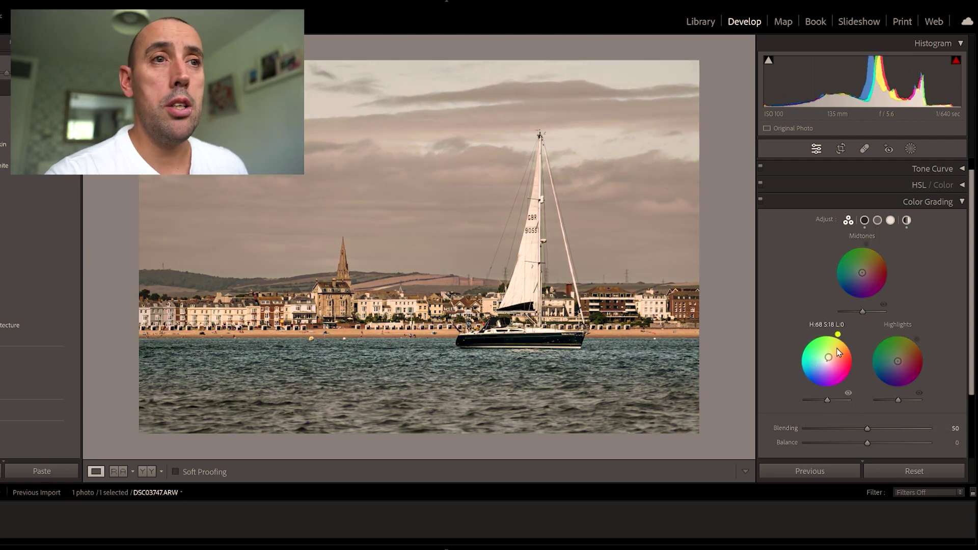
Lower the luminance of the graded shadows slightly and, after trying both extremes, set the colour grading blending to 54
{"action": "mouse_move", "coordinate": [827, 400]}
{"action": "left_mouse_down"}
{"action": "mouse_move", "coordinate": [812, 400]}
{"action": "mouse_move", "coordinate": [840, 400]}
{"action": "mouse_move", "coordinate": [813, 400]}
{"action": "mouse_move", "coordinate": [835, 401]}
{"action": "mouse_move", "coordinate": [825, 401]}
{"action": "left_mouse_up"}
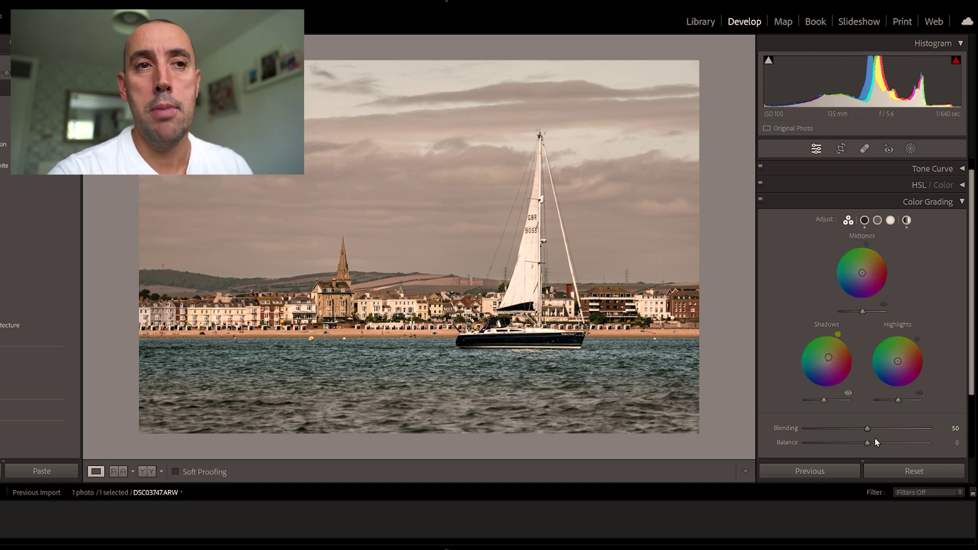
{"action": "left_click_drag", "start_coordinate": [867, 429], "coordinate": [930, 432]}
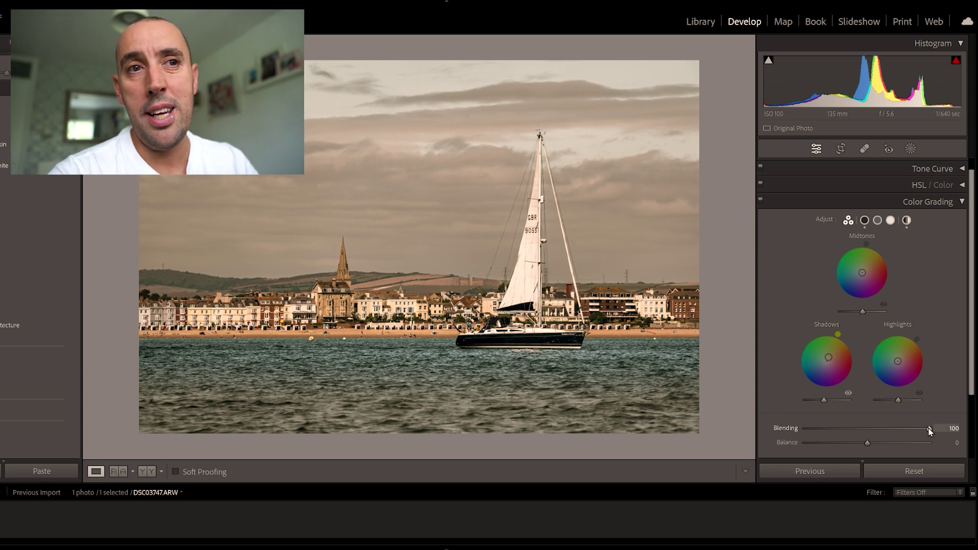
{"action": "left_click_drag", "start_coordinate": [927, 430], "coordinate": [735, 433]}
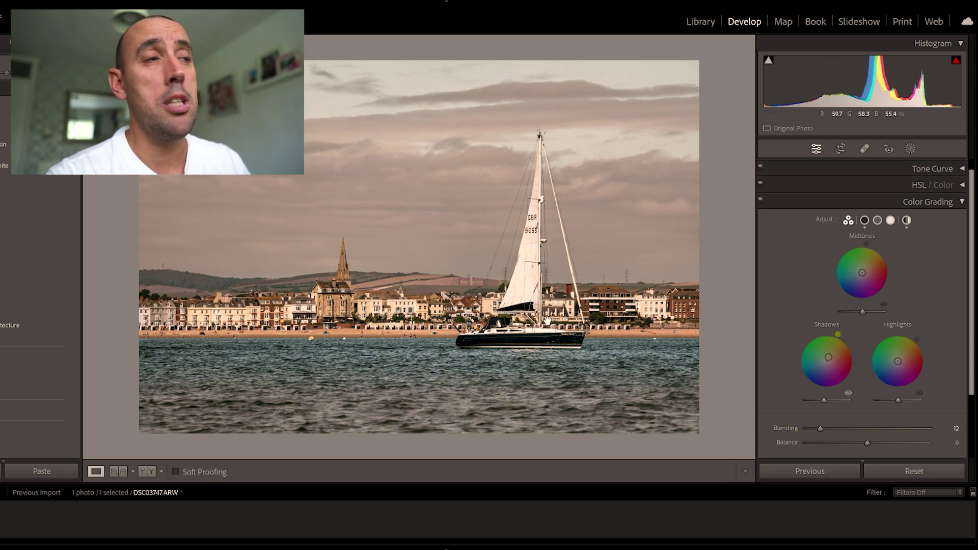
{"action": "mouse_move", "coordinate": [887, 426]}
{"action": "left_mouse_down"}
{"action": "mouse_move", "coordinate": [916, 426]}
{"action": "mouse_move", "coordinate": [874, 429]}
{"action": "left_mouse_up"}
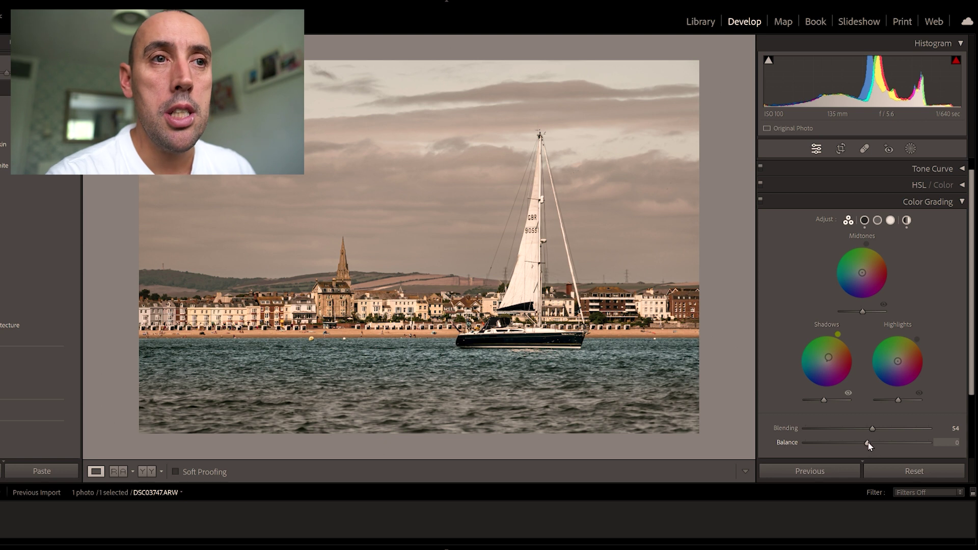
Try a colour grading balance of -75 towards the shadows, and settle on a balance of +35
{"action": "left_click_drag", "start_coordinate": [867, 443], "coordinate": [819, 438]}
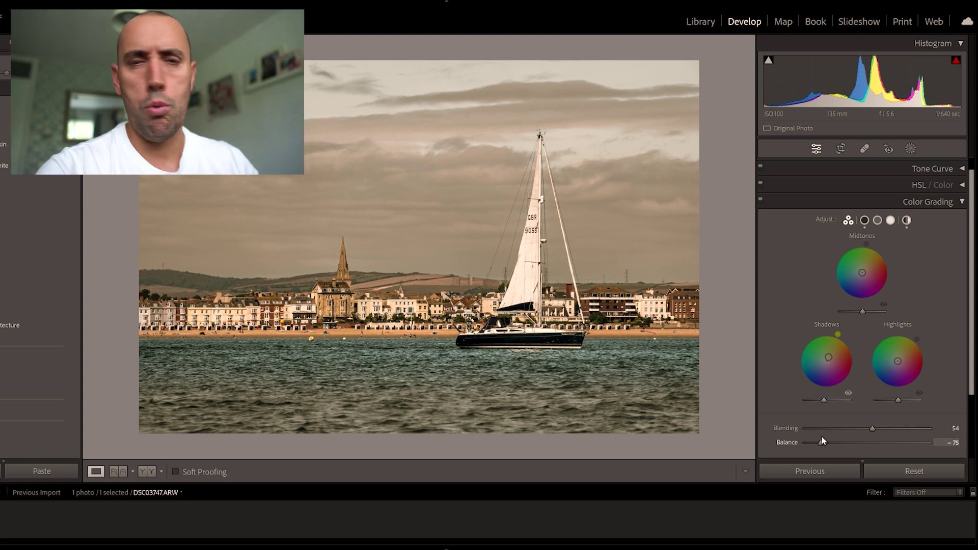
{"action": "left_click_drag", "start_coordinate": [819, 437], "coordinate": [825, 438]}
{"action": "left_click_drag", "start_coordinate": [829, 443], "coordinate": [890, 444]}
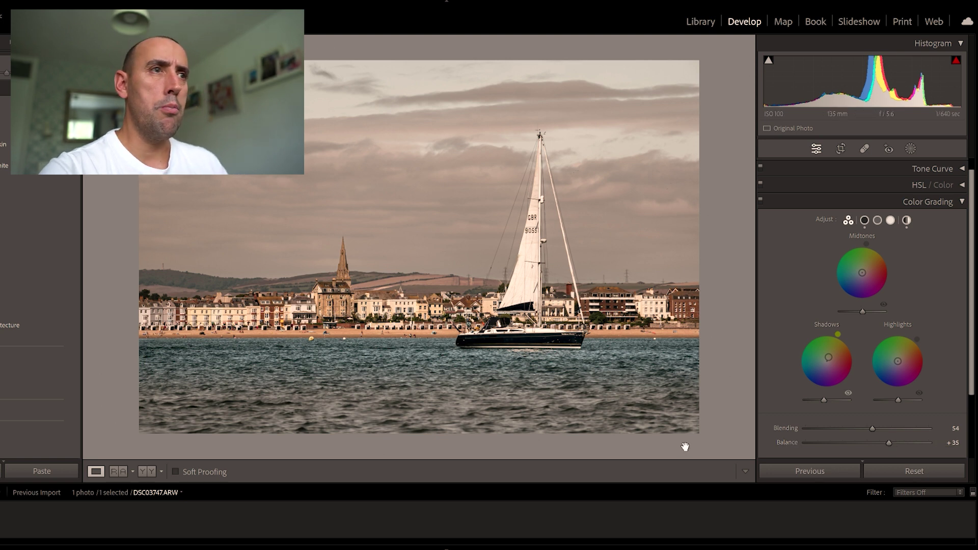
Add a dark post-crop vignette with amount -32, midpoint 46, roundness +30, feather 59 and highlights 49
{"action": "left_click", "coordinate": [959, 202]}
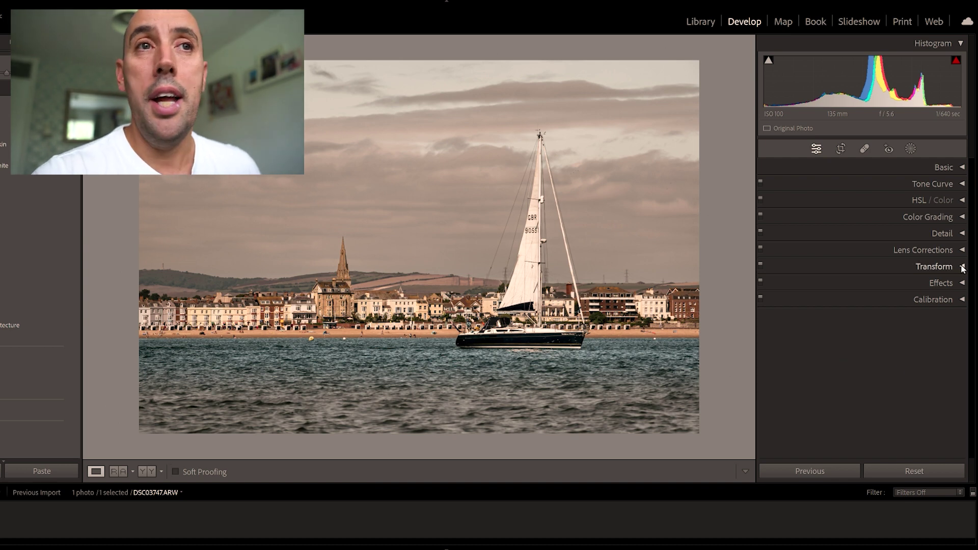
{"action": "left_click", "coordinate": [961, 283]}
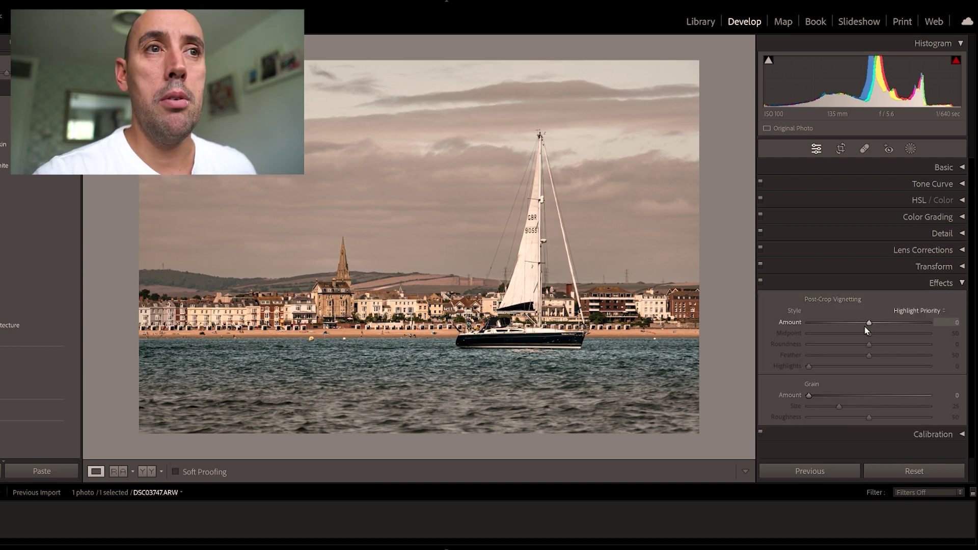
{"action": "left_click_drag", "start_coordinate": [868, 322], "coordinate": [899, 322]}
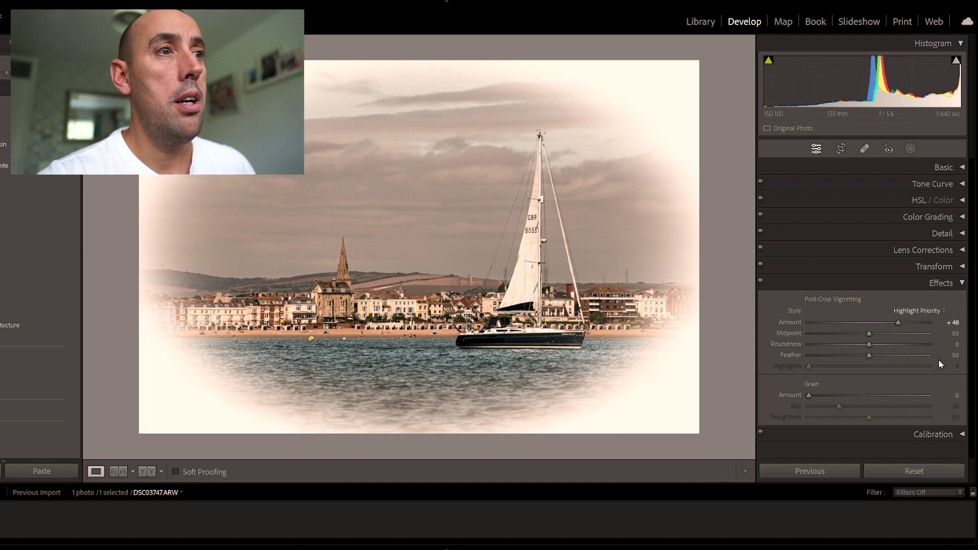
{"action": "left_click_drag", "start_coordinate": [896, 323], "coordinate": [879, 356]}
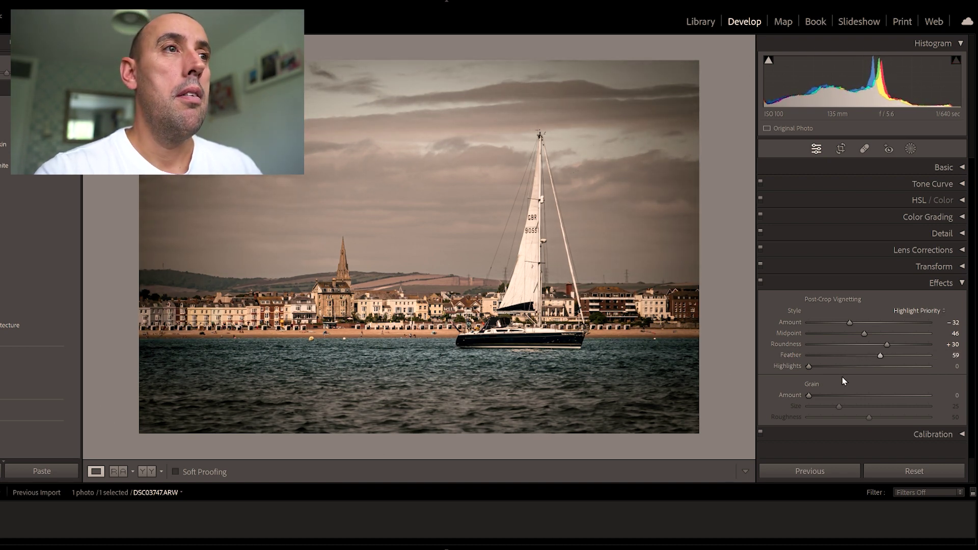
{"action": "left_click_drag", "start_coordinate": [807, 366], "coordinate": [837, 364]}
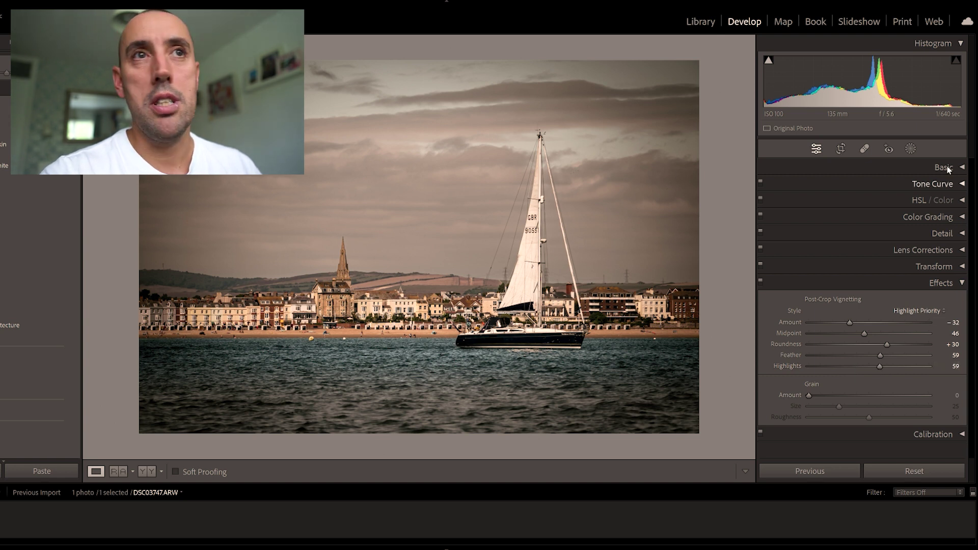
{"action": "left_click_drag", "start_coordinate": [879, 368], "coordinate": [913, 373]}
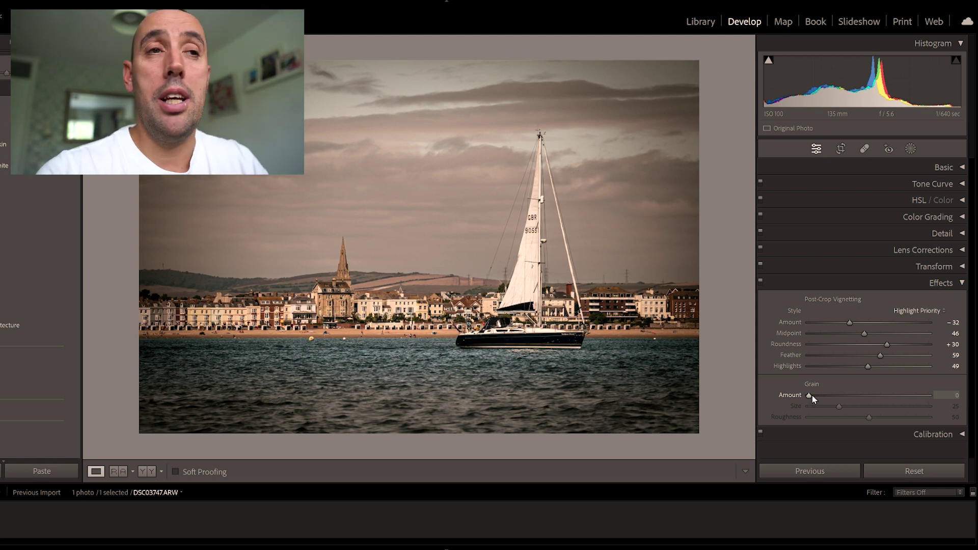
Try a film grain amount of 100 on the photo, and return the amount to 0
{"action": "left_click_drag", "start_coordinate": [808, 396], "coordinate": [965, 390]}
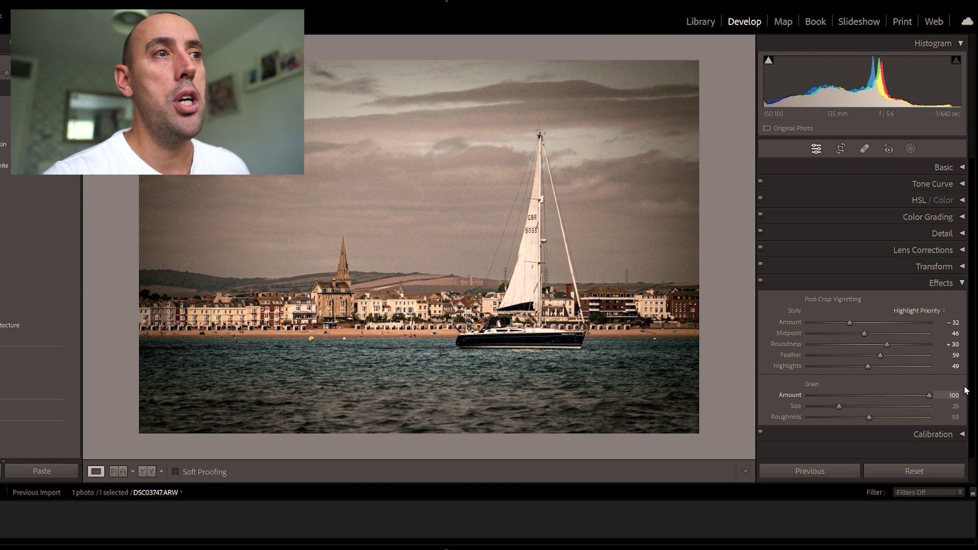
{"action": "left_click", "coordinate": [928, 396]}
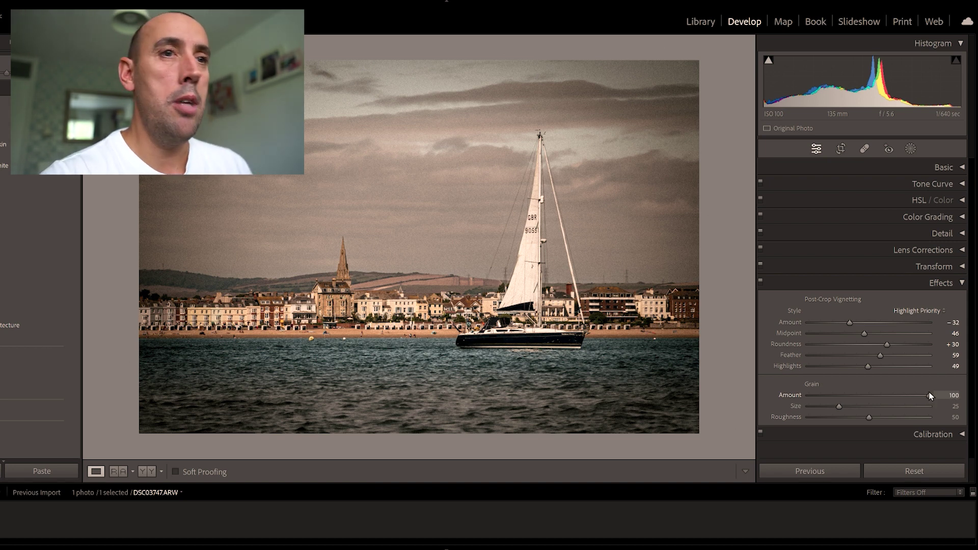
{"action": "left_click_drag", "start_coordinate": [927, 395], "coordinate": [785, 410]}
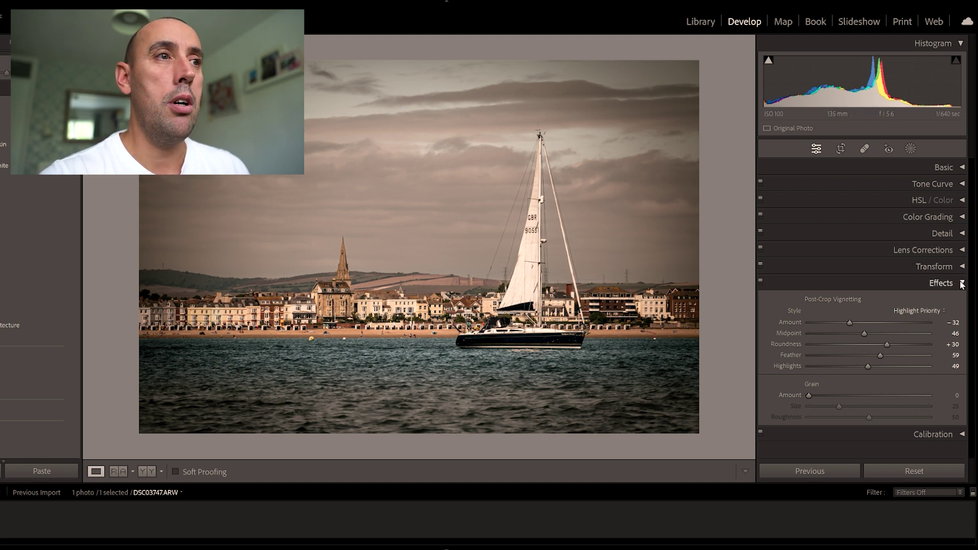
Set the photo's basic highlights to -42 and its exposure to +0.23
{"action": "left_click", "coordinate": [963, 172]}
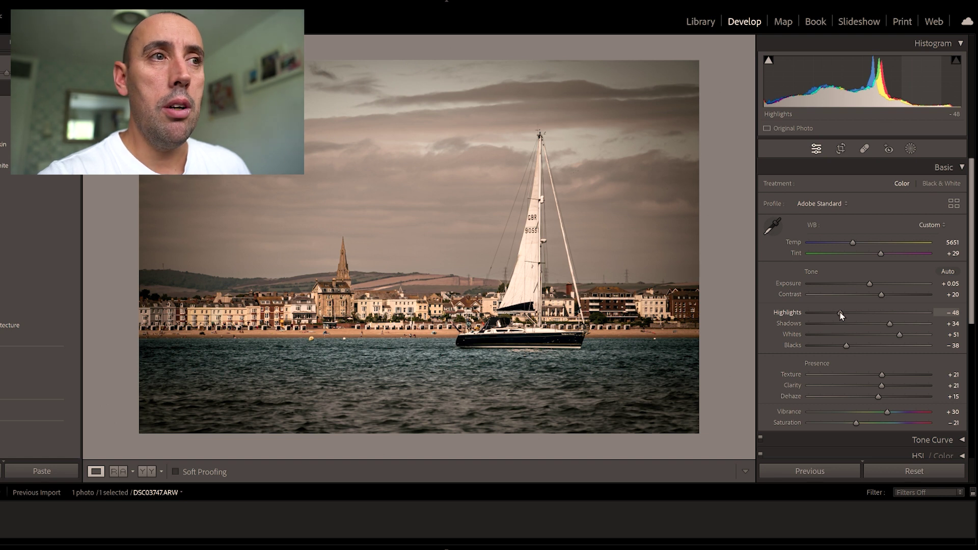
{"action": "left_click_drag", "start_coordinate": [840, 315], "coordinate": [843, 314]}
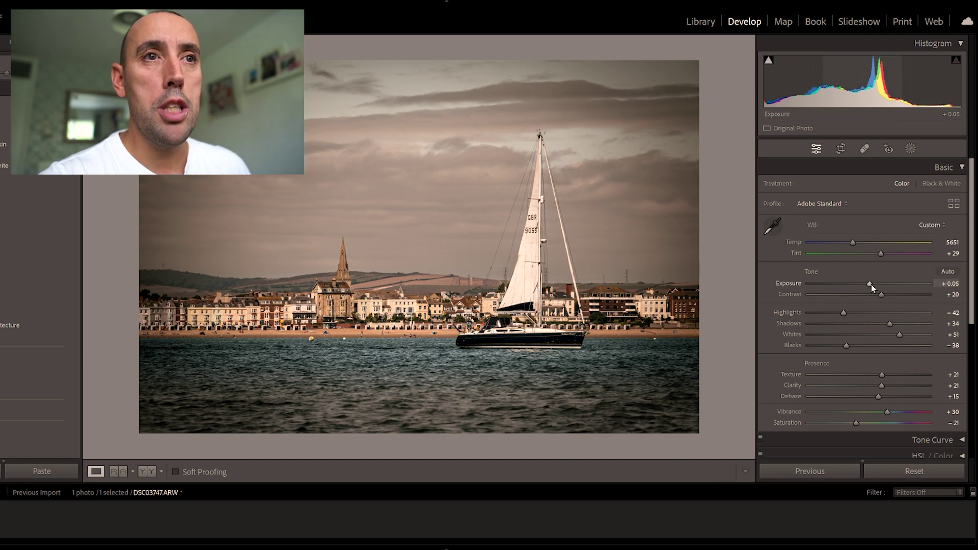
{"action": "left_click_drag", "start_coordinate": [871, 284], "coordinate": [871, 283]}
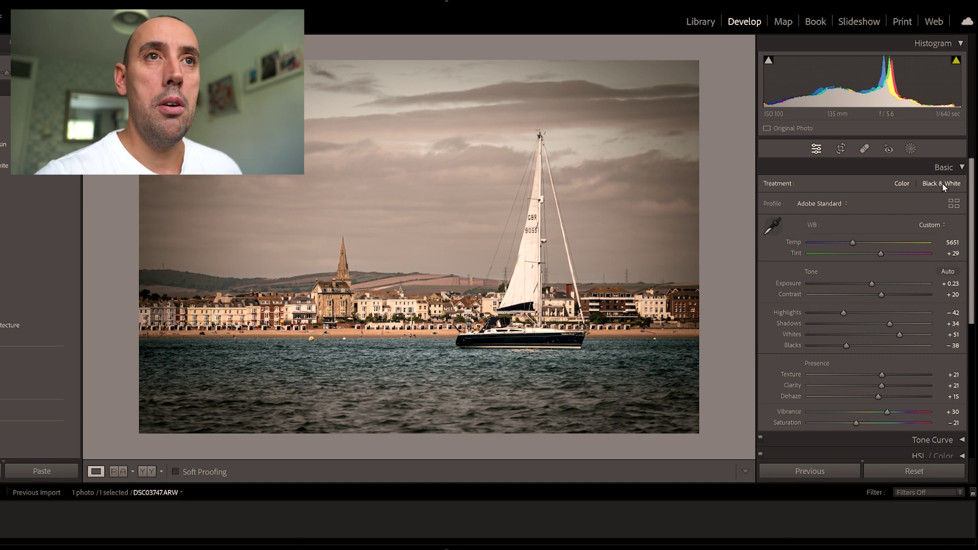
{"action": "left_click", "coordinate": [947, 167]}
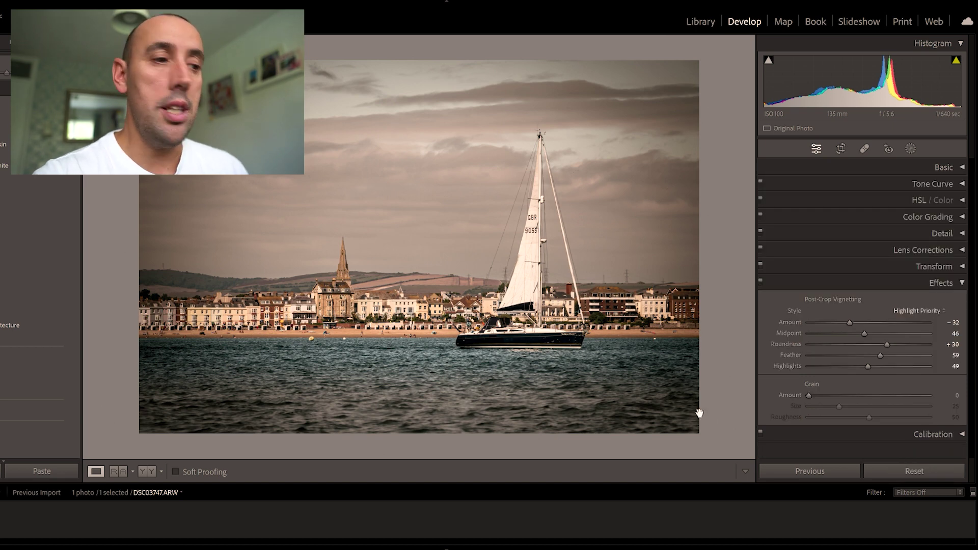
Compare the original and edited photo side by side in the before and after view, around the sailing boat
{"action": "key", "text": "y"}
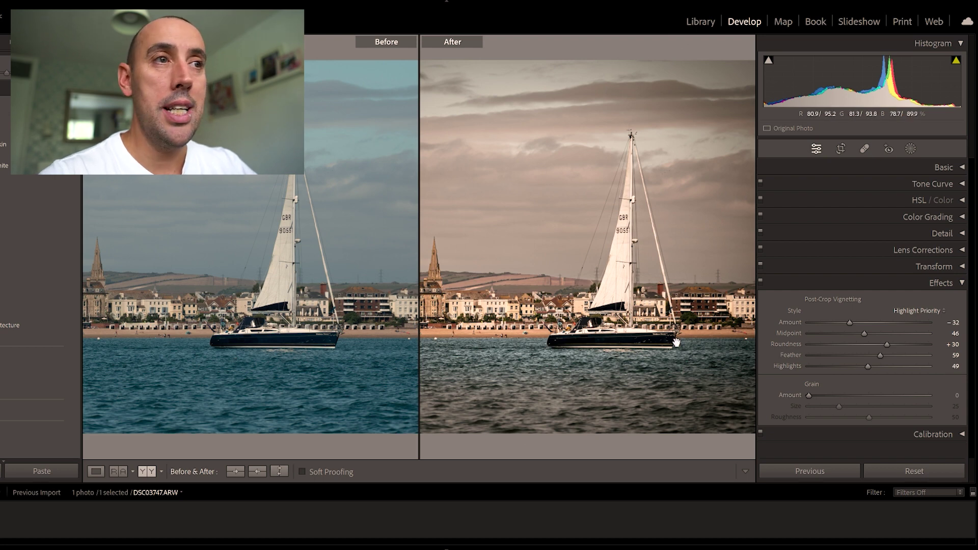
{"action": "left_click", "coordinate": [619, 330]}
{"action": "left_click", "coordinate": [695, 341]}
{"action": "left_click_drag", "start_coordinate": [697, 342], "coordinate": [645, 338]}
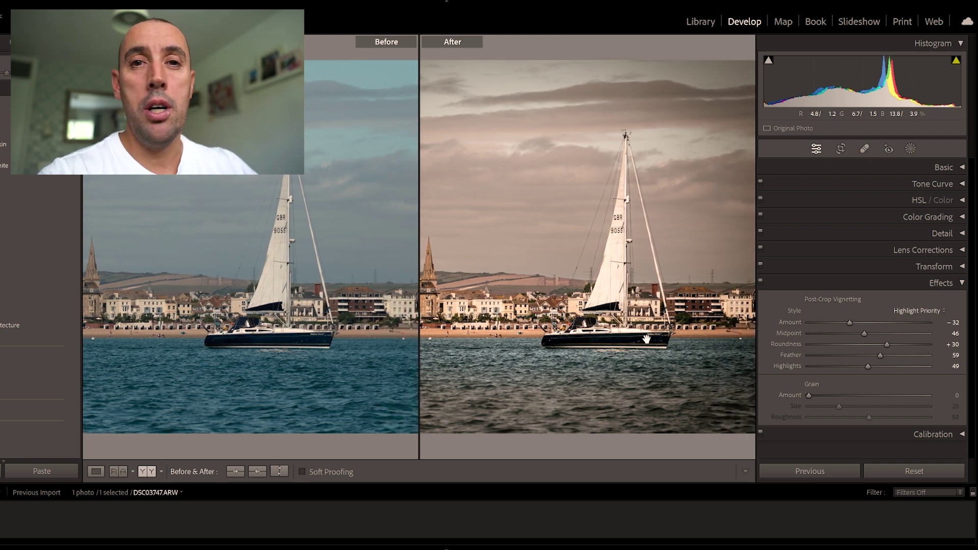